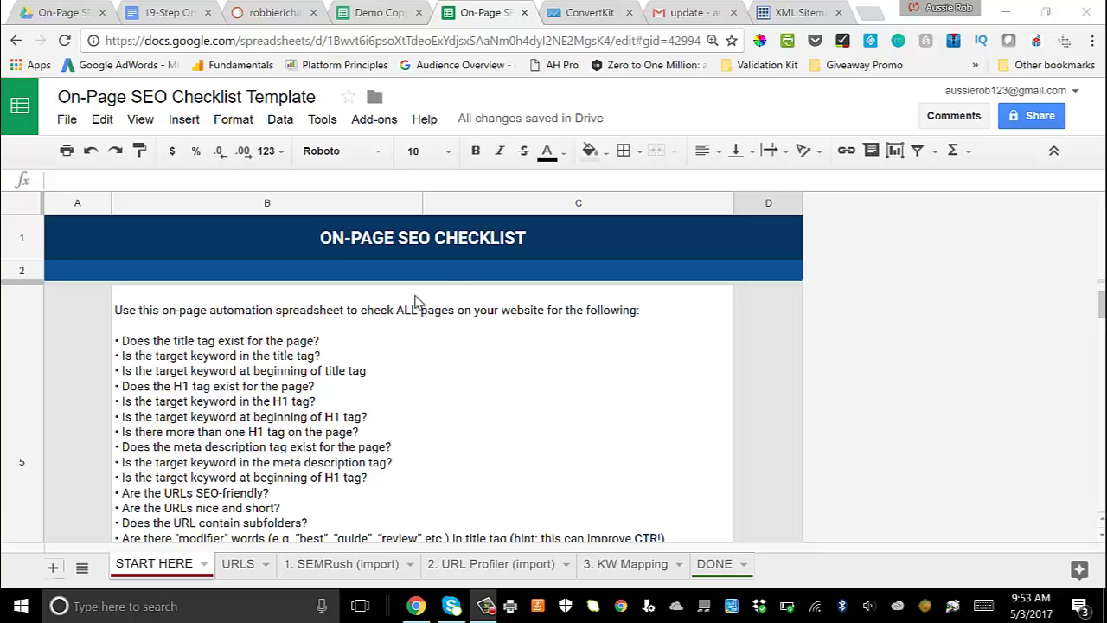
Look through the START HERE instructions and the KW Mapping sheet's target keywords in the On-Page SEO Checklist Template.
scroll(398, 327, "down", 5)
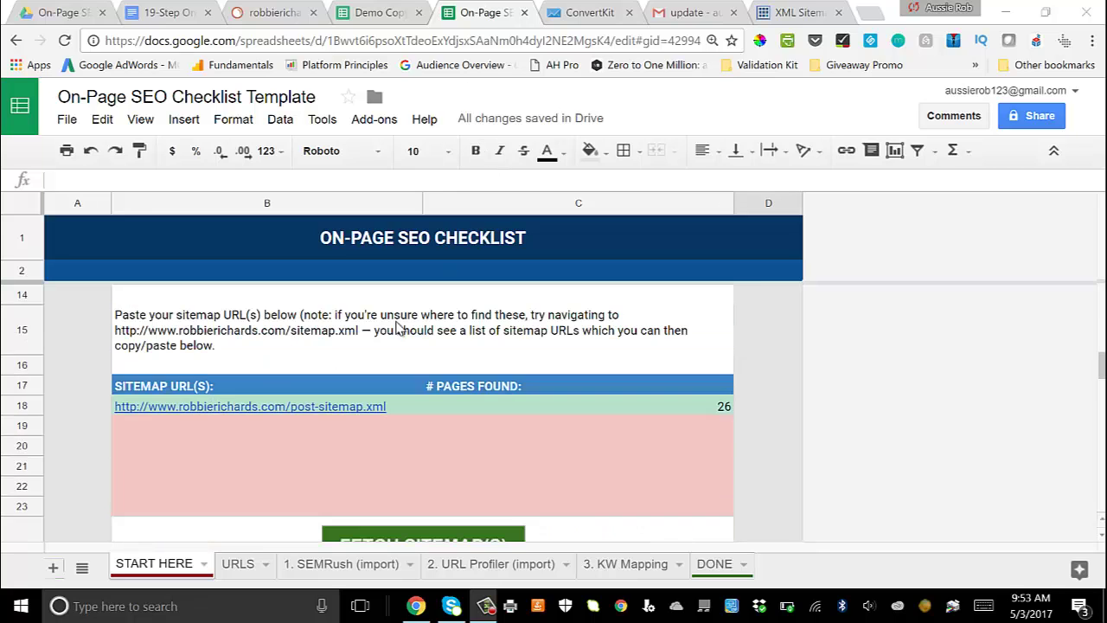
scroll(398, 327, "up", 5)
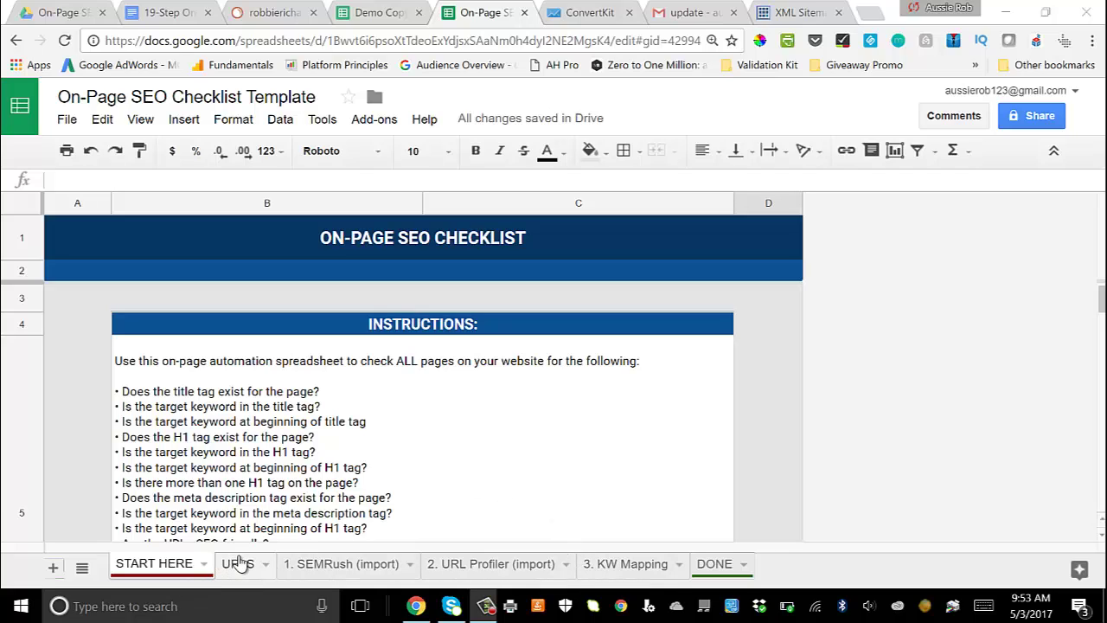
left_click(619, 567)
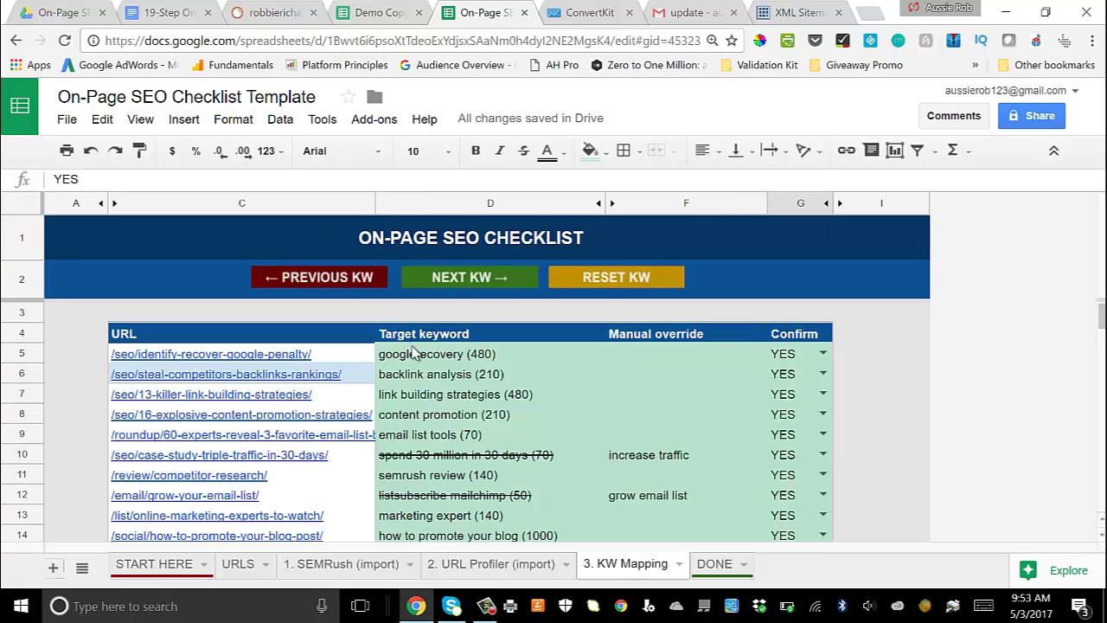
scroll(414, 353, "down", 6)
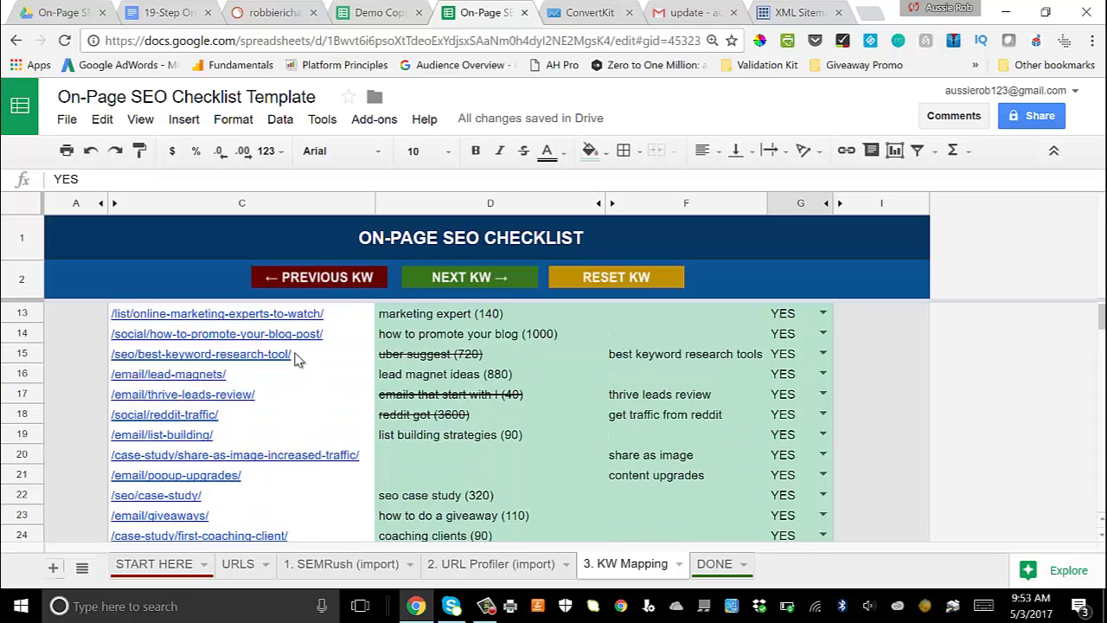
scroll(297, 358, "up", 5)
scroll(297, 358, "up", 1)
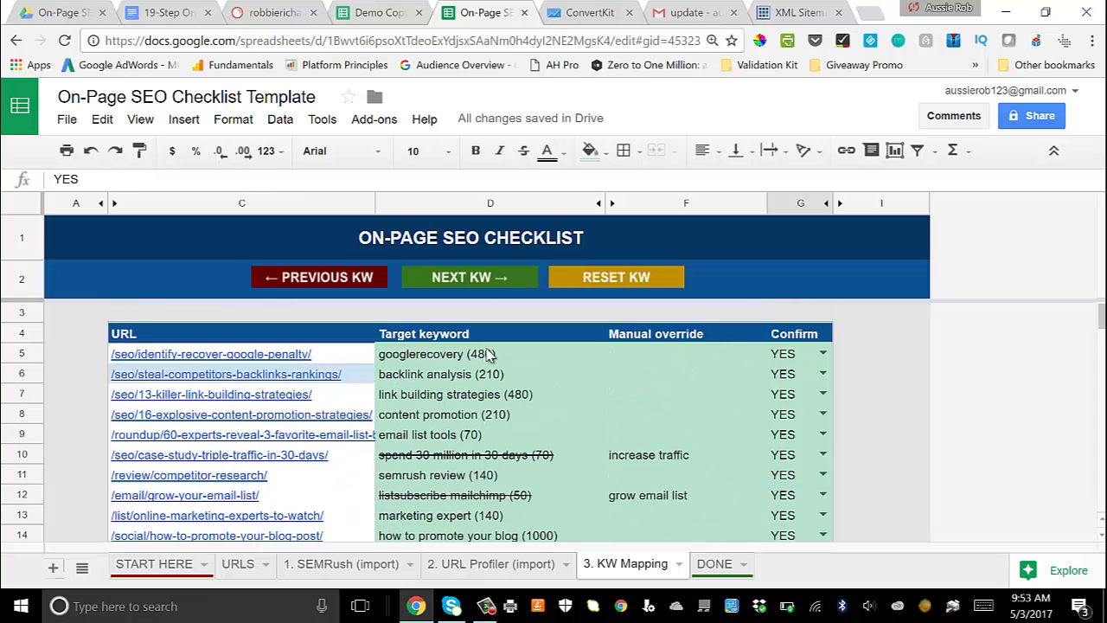
Review the DONE sheet's results across the URL, basic, H1 tag, title and meta description checks.
left_click(713, 563)
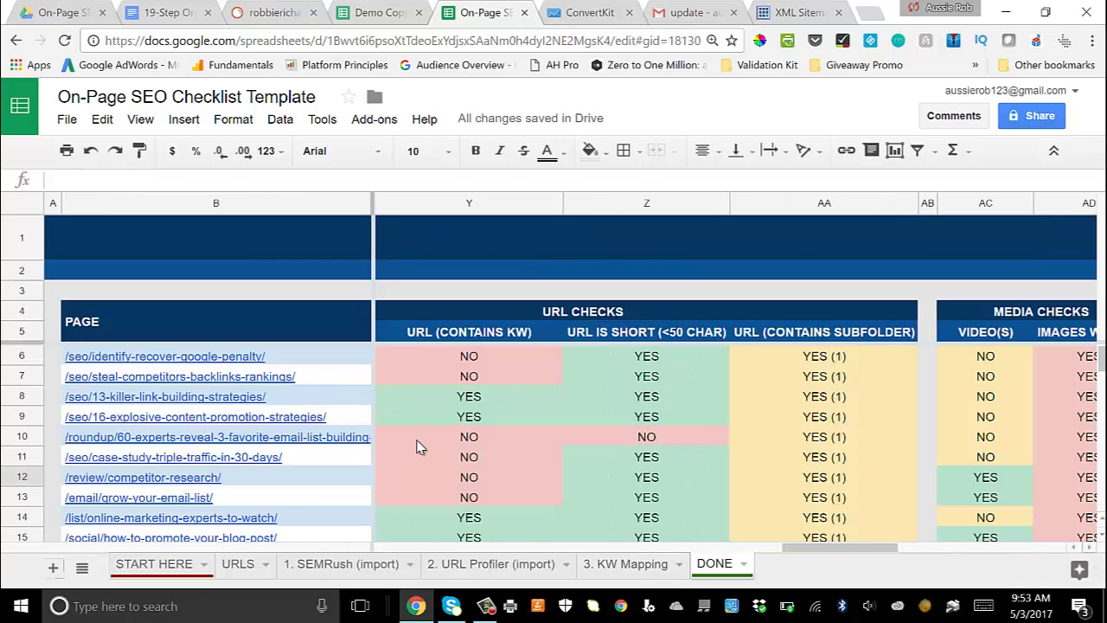
scroll(416, 445, "down", 5)
scroll(403, 438, "up", 5)
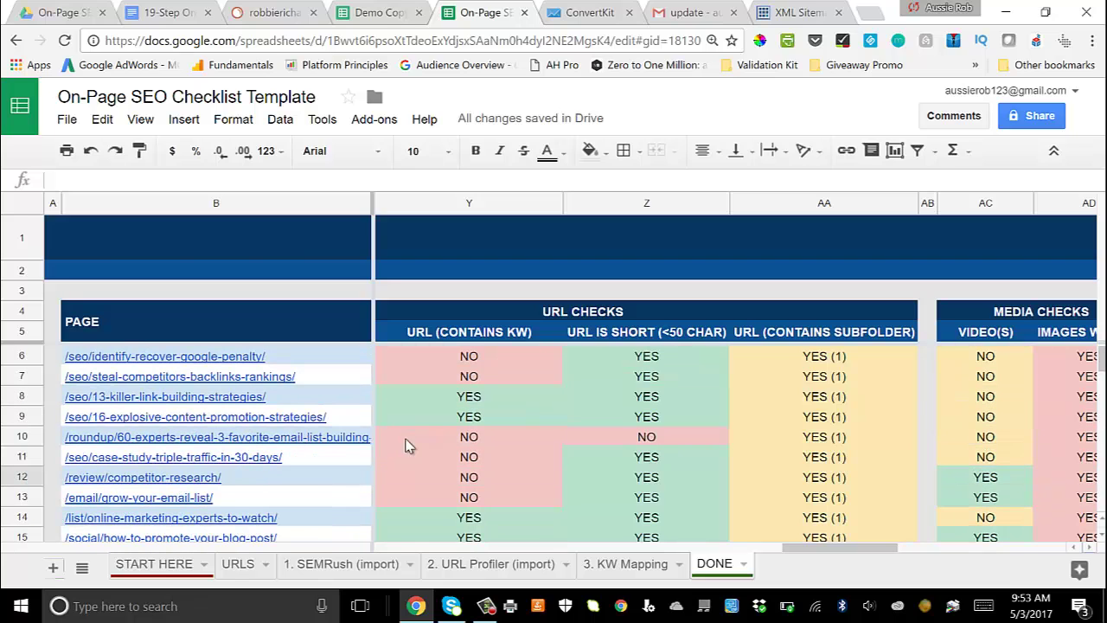
left_click_drag(813, 553, 460, 457)
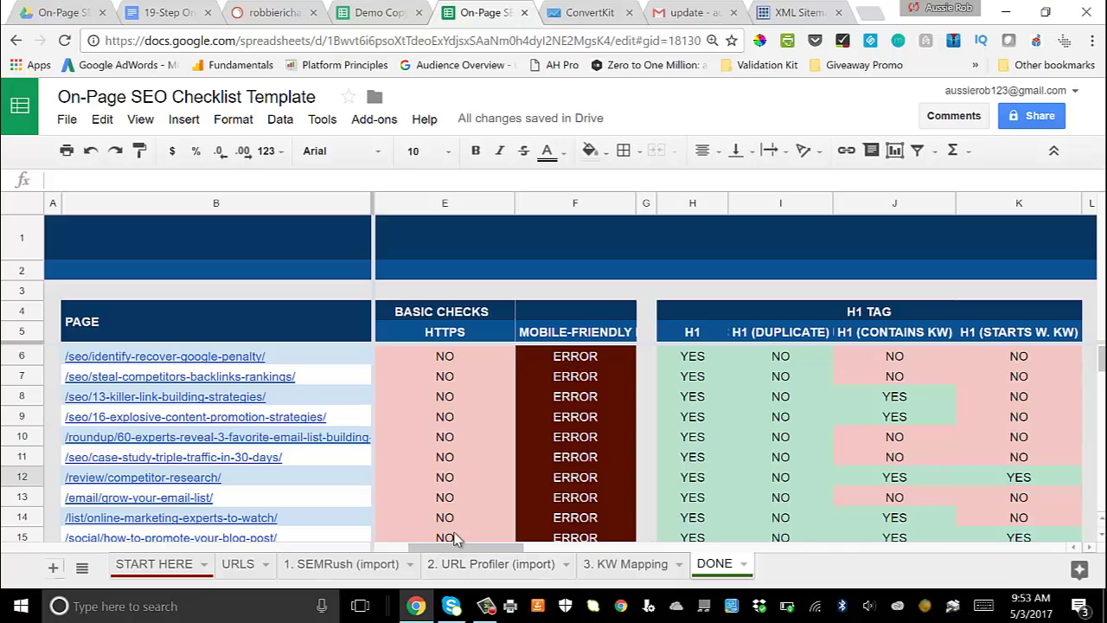
left_click_drag(452, 548, 419, 550)
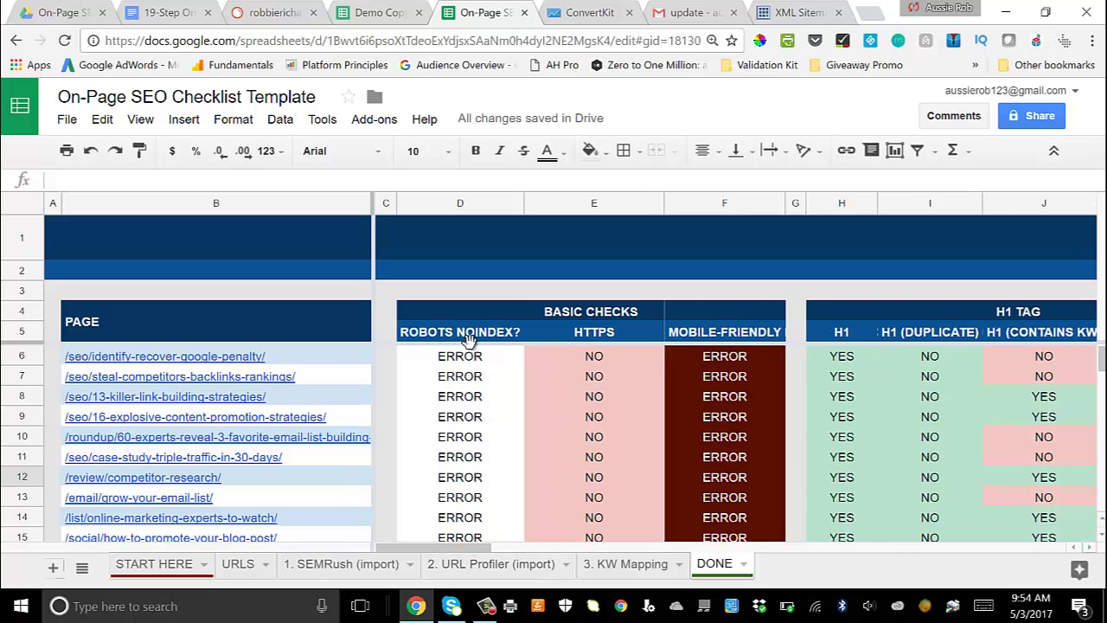
scroll(478, 415, "down", 3)
scroll(479, 414, "up", 3)
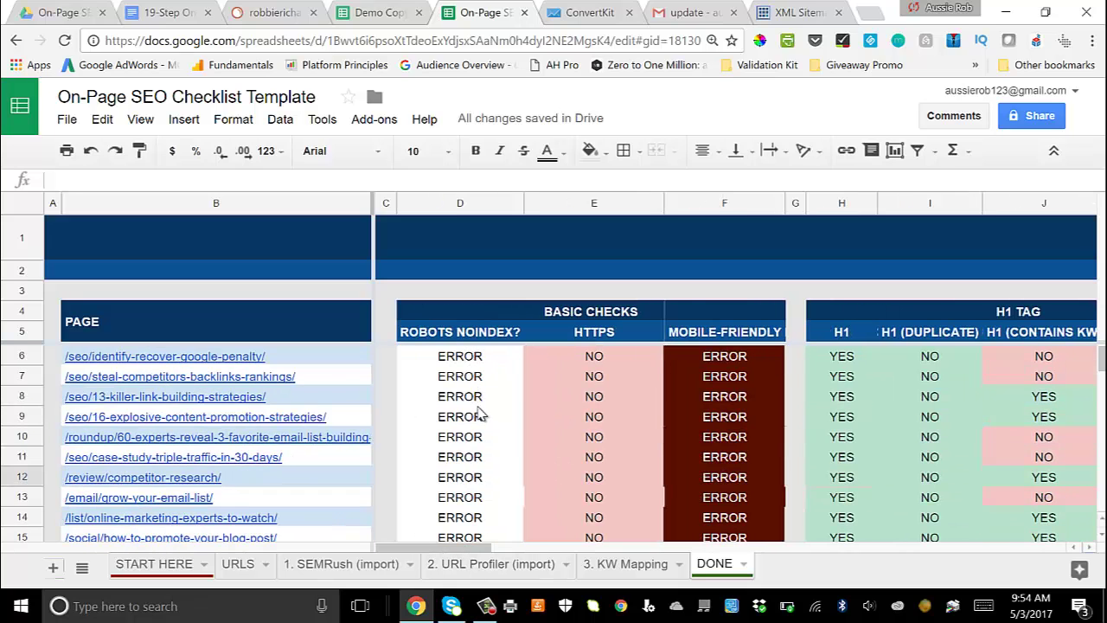
scroll(479, 414, "down", 1)
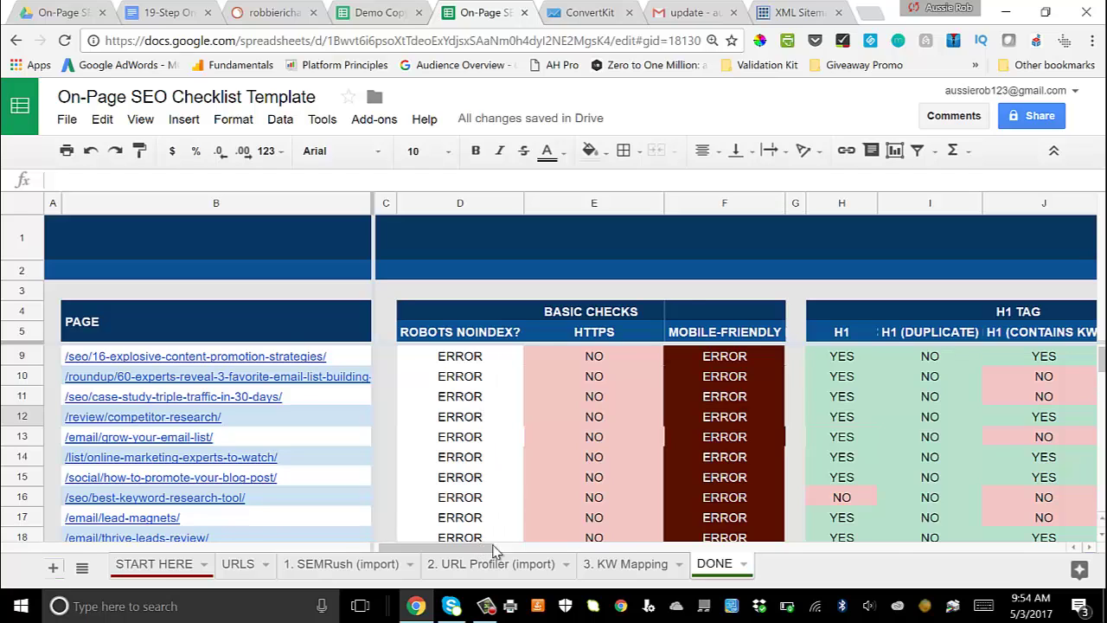
left_click_drag(492, 549, 560, 549)
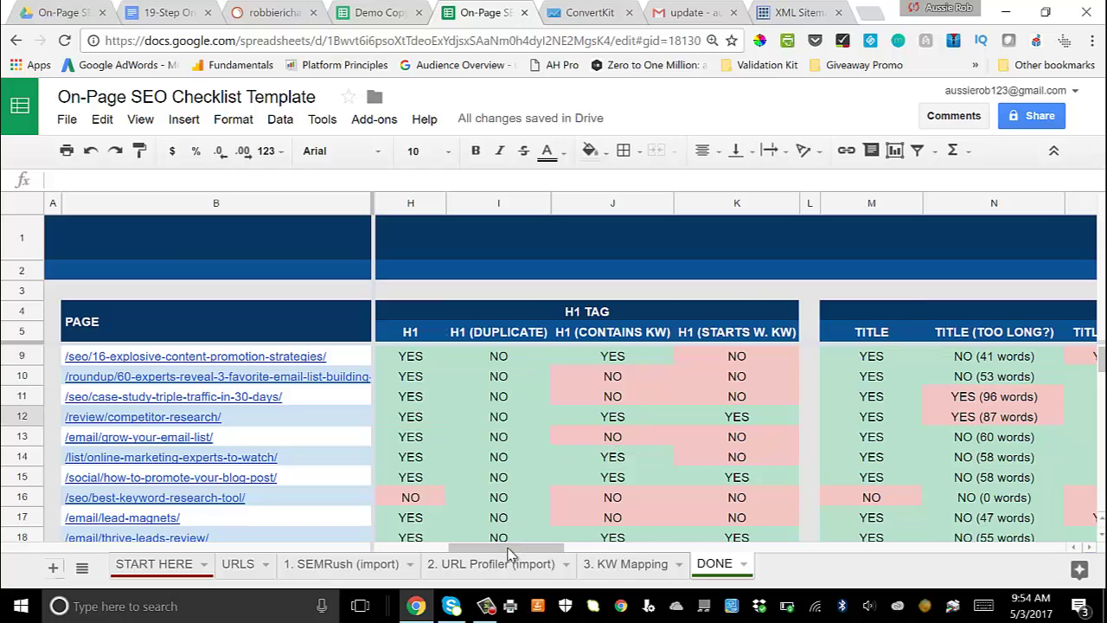
left_click_drag(514, 554, 728, 553)
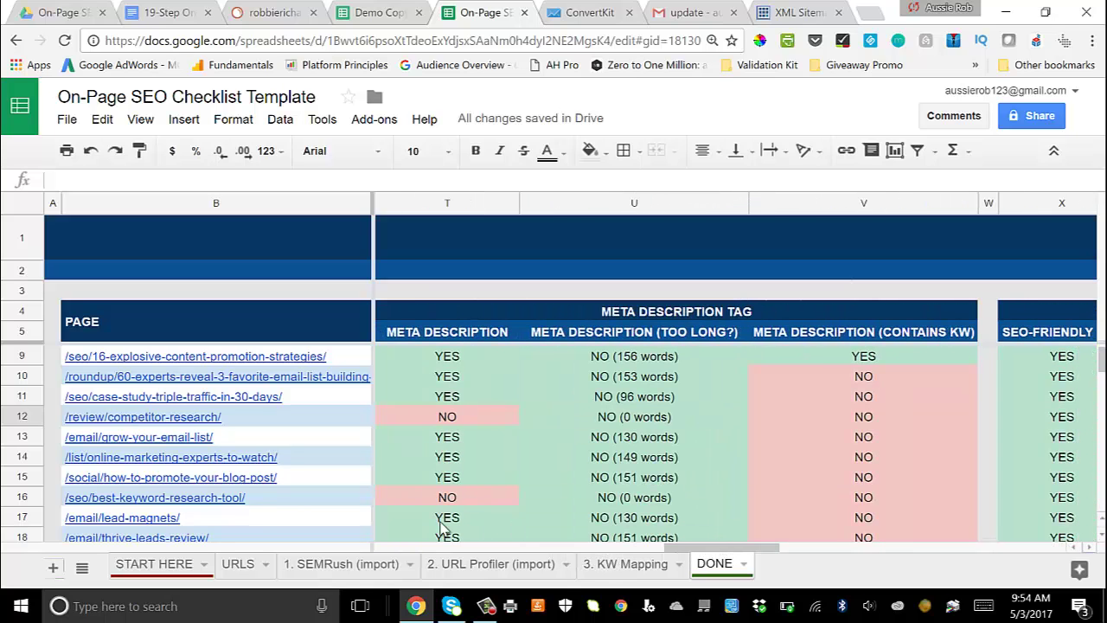
left_click(377, 21)
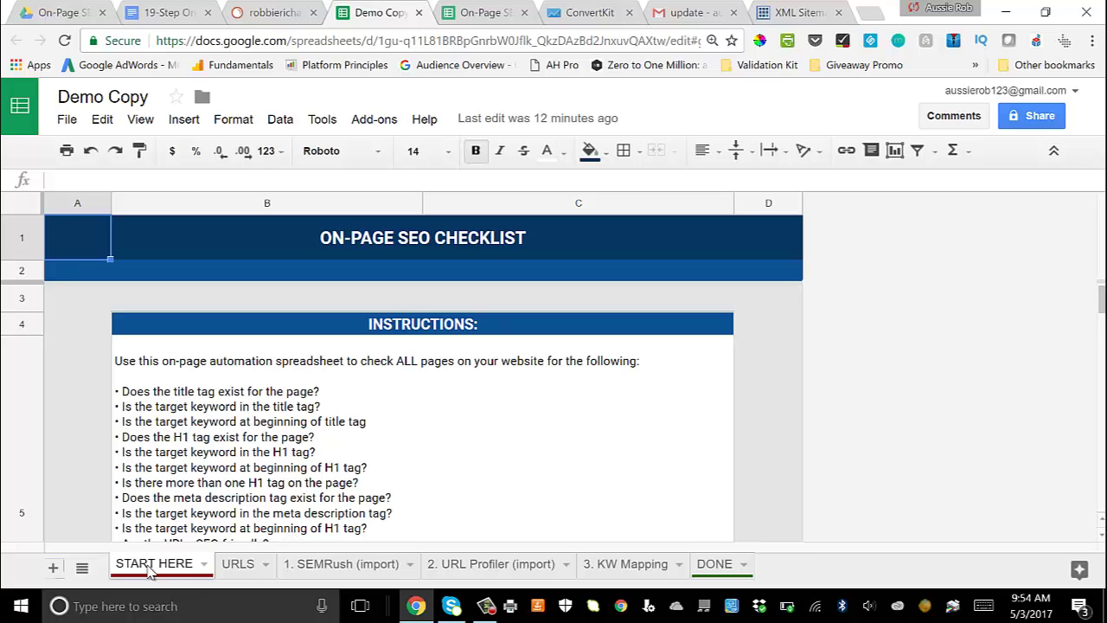
scroll(422, 369, "down", 3)
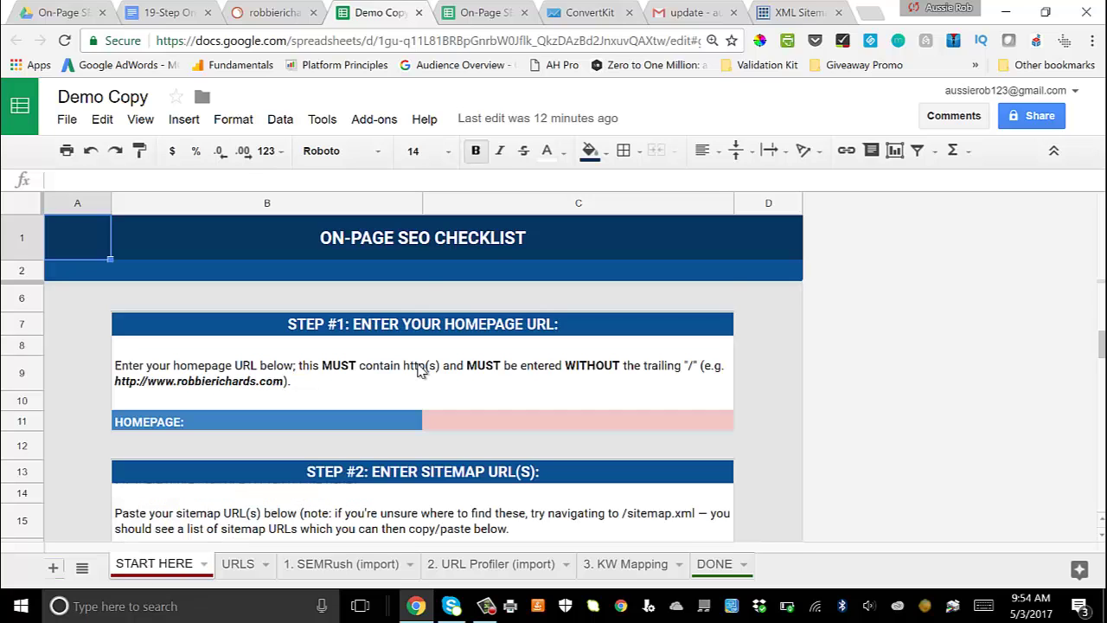
scroll(420, 364, "down", 1)
scroll(420, 364, "up", 1)
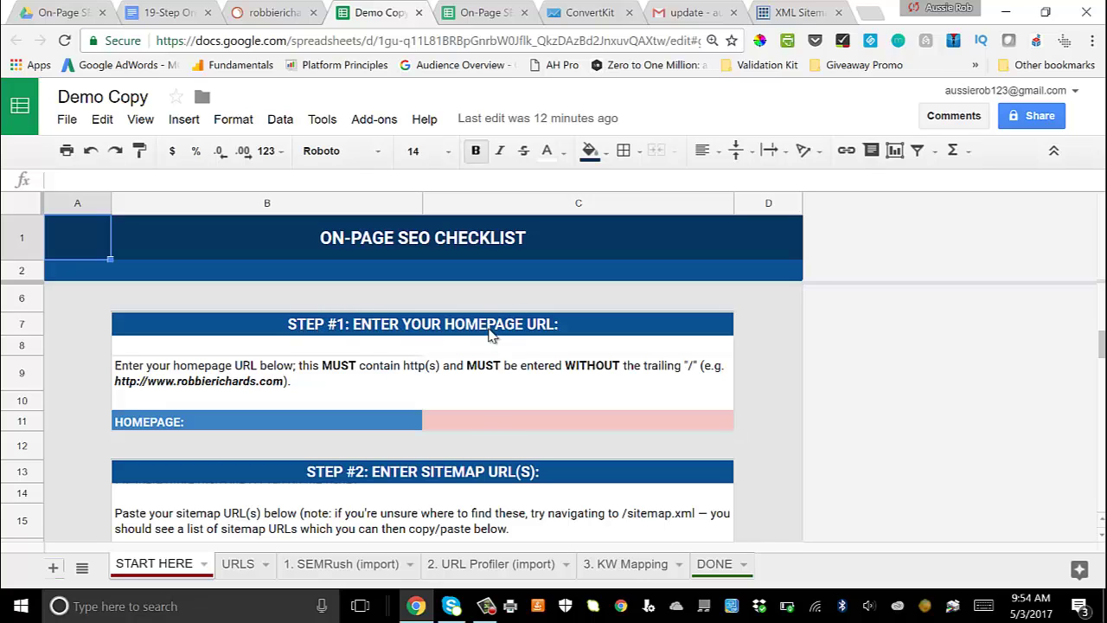
left_click(781, 12)
left_click_drag(241, 41, 43, 57)
key("ctrl+c")
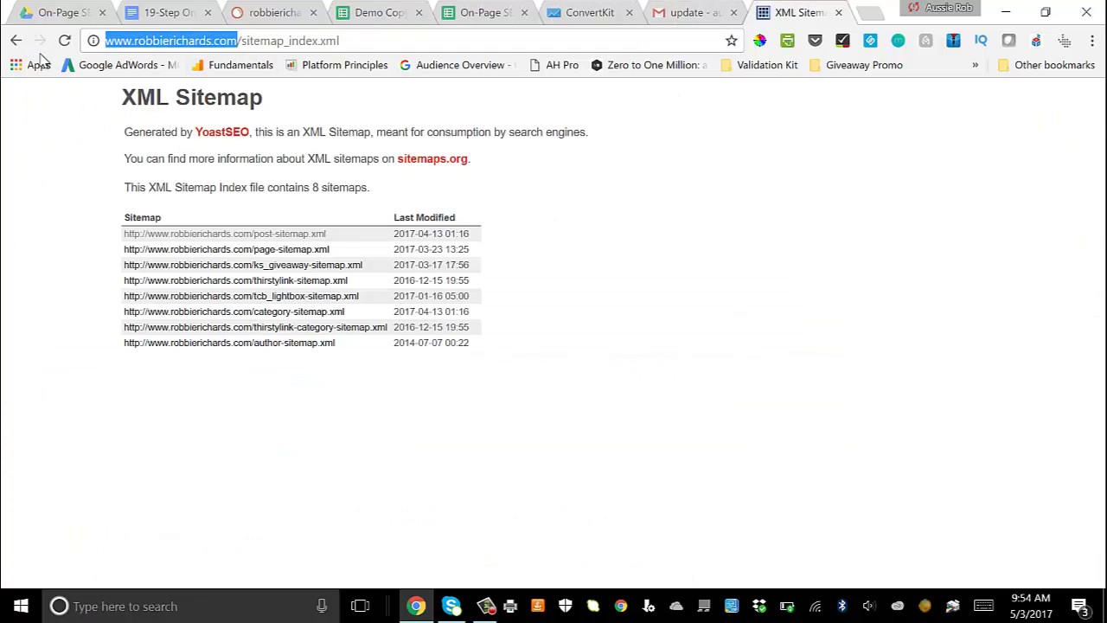
left_click(480, 12)
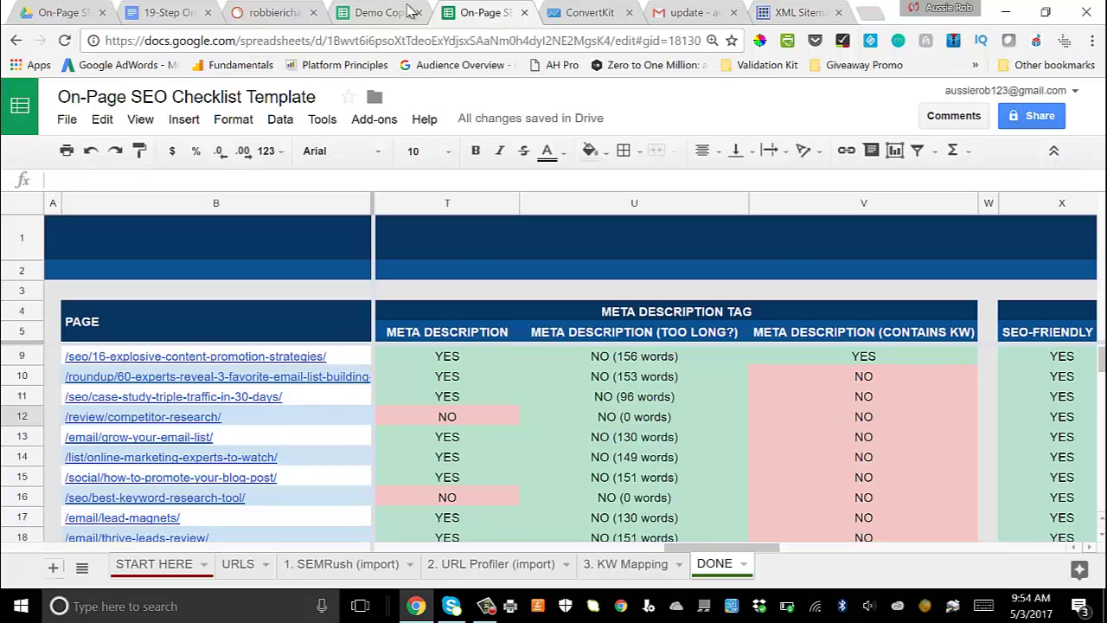
left_click(378, 10)
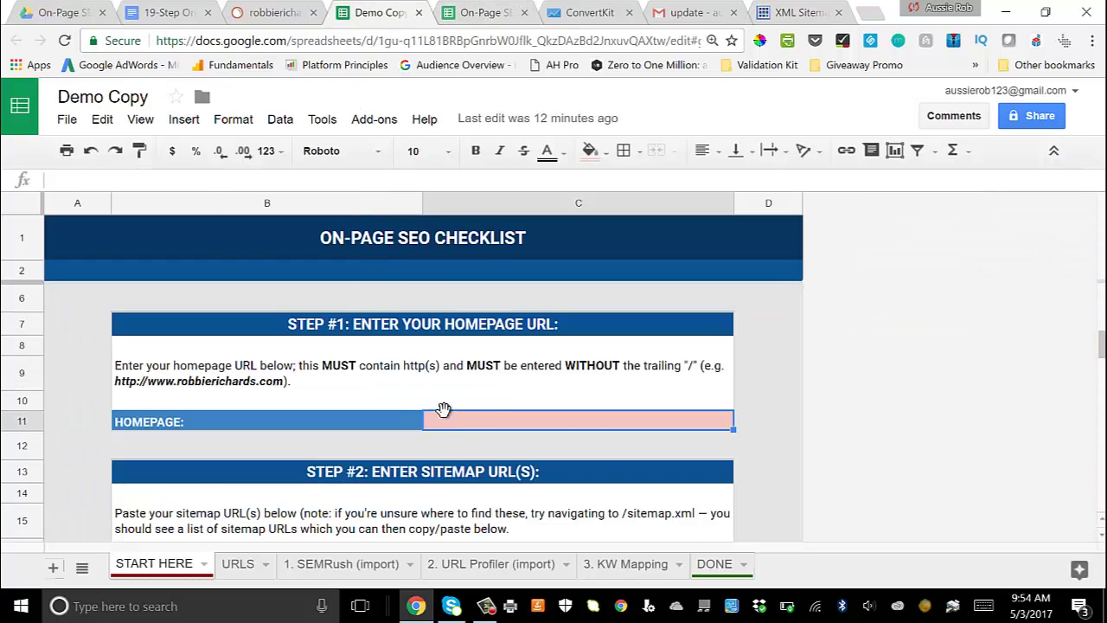
key("ctrl+v")
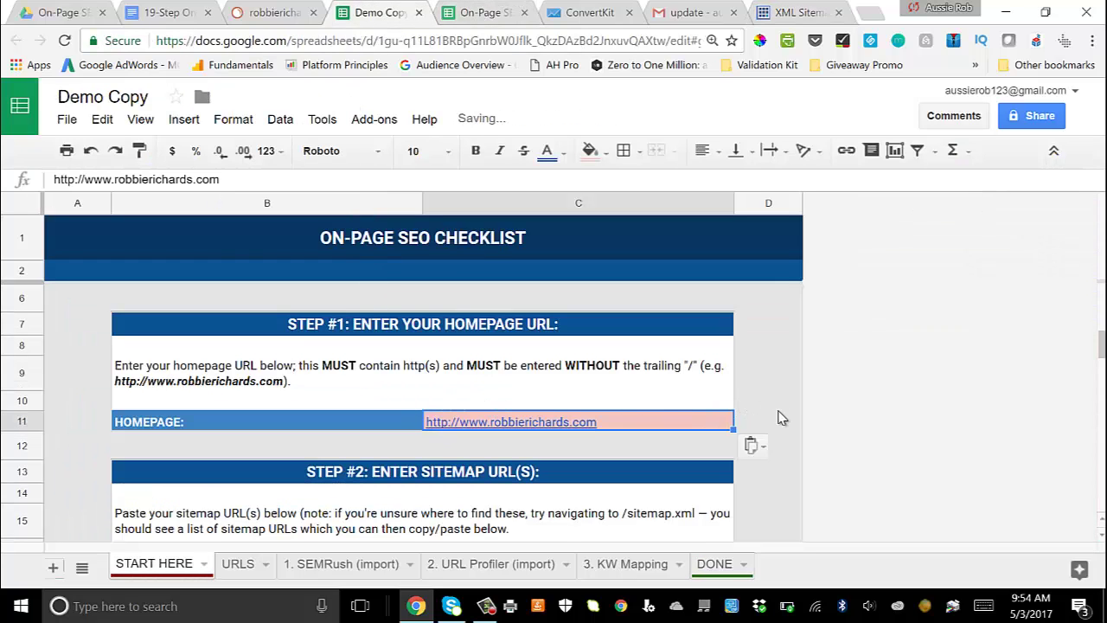
key("Return")
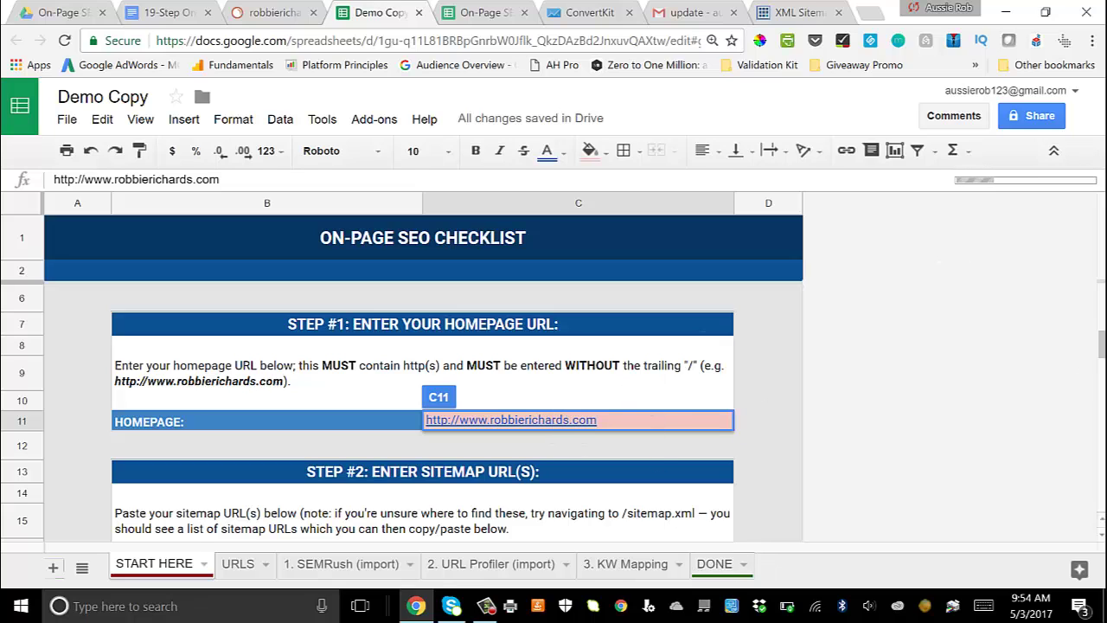
left_click(768, 399)
scroll(959, 477, "down", 1)
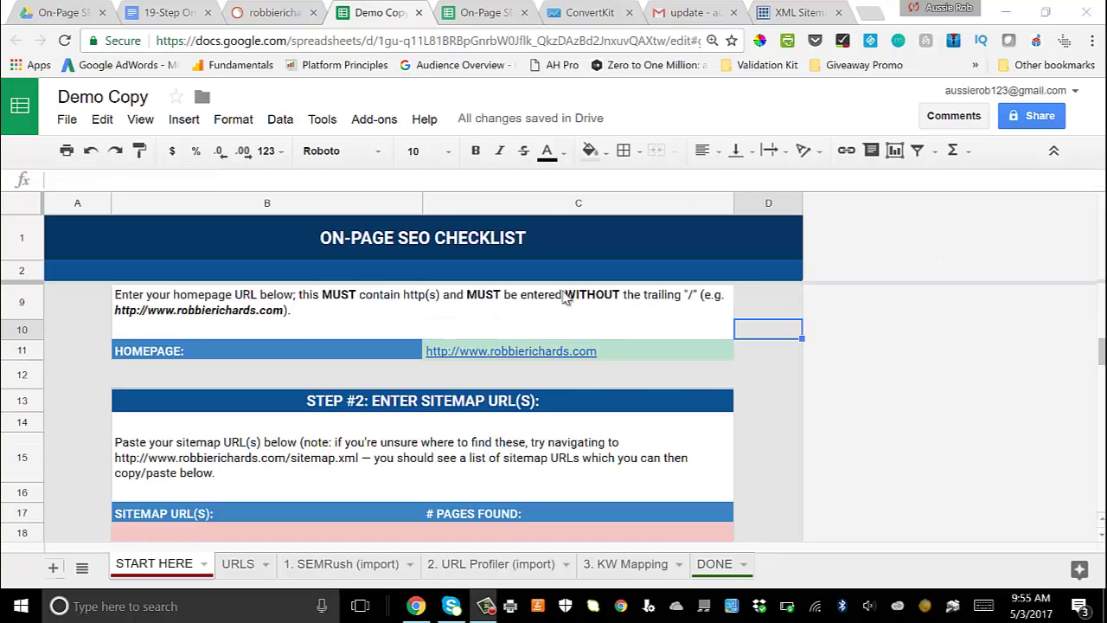
Read the Step #2 sitemap instructions, then open post-sitemap.xml from the site's XML sitemap index and copy its address.
mouse_move(620, 357)
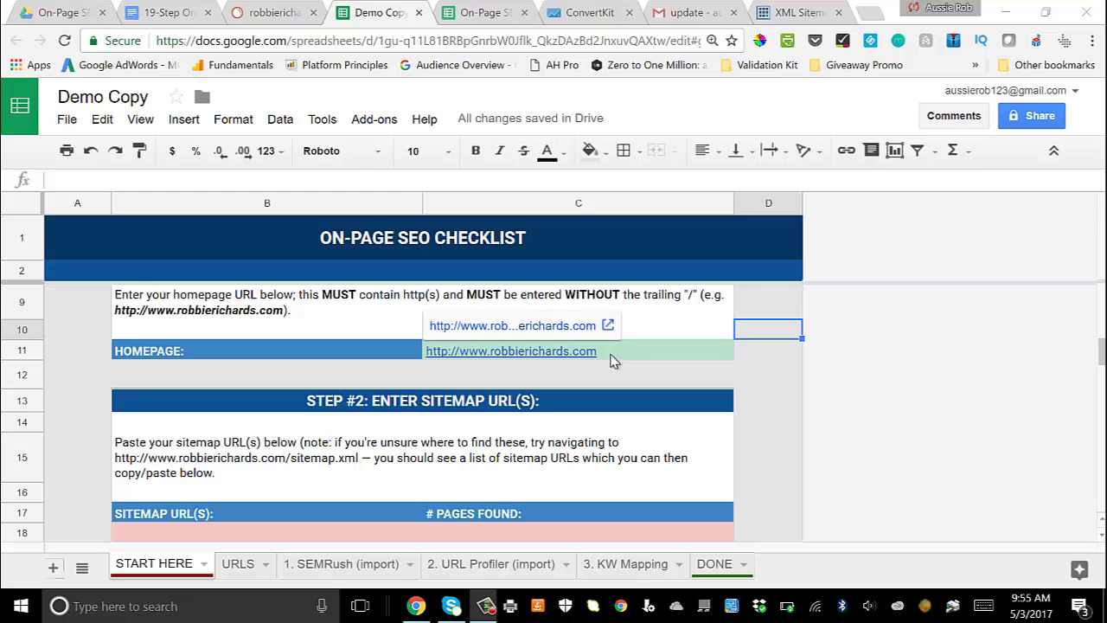
scroll(608, 360, "down", 1)
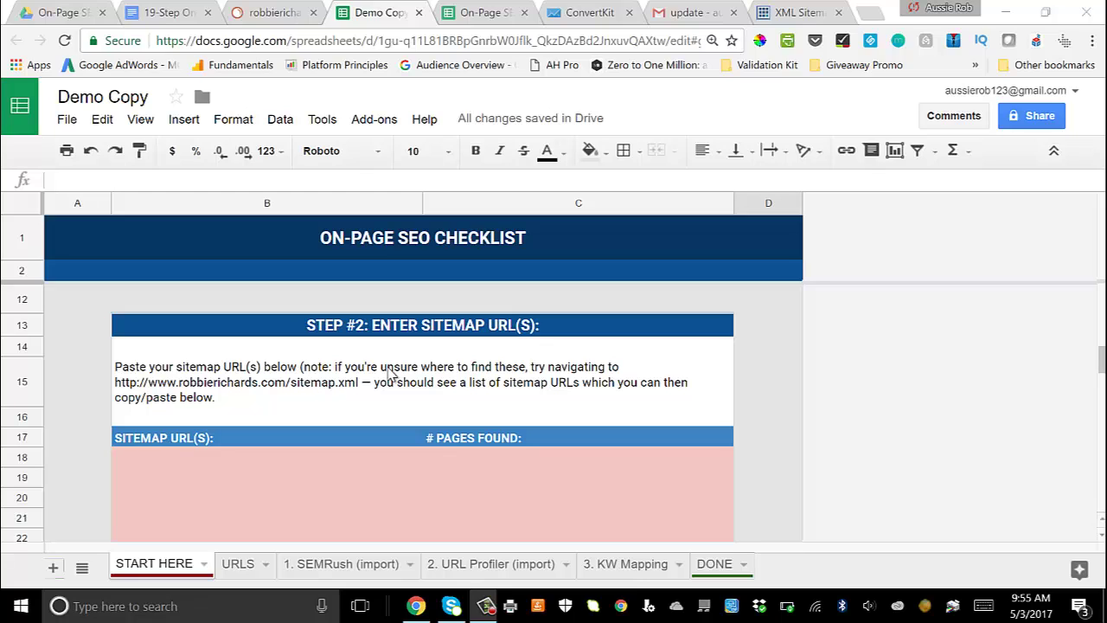
scroll(390, 372, "down", 1)
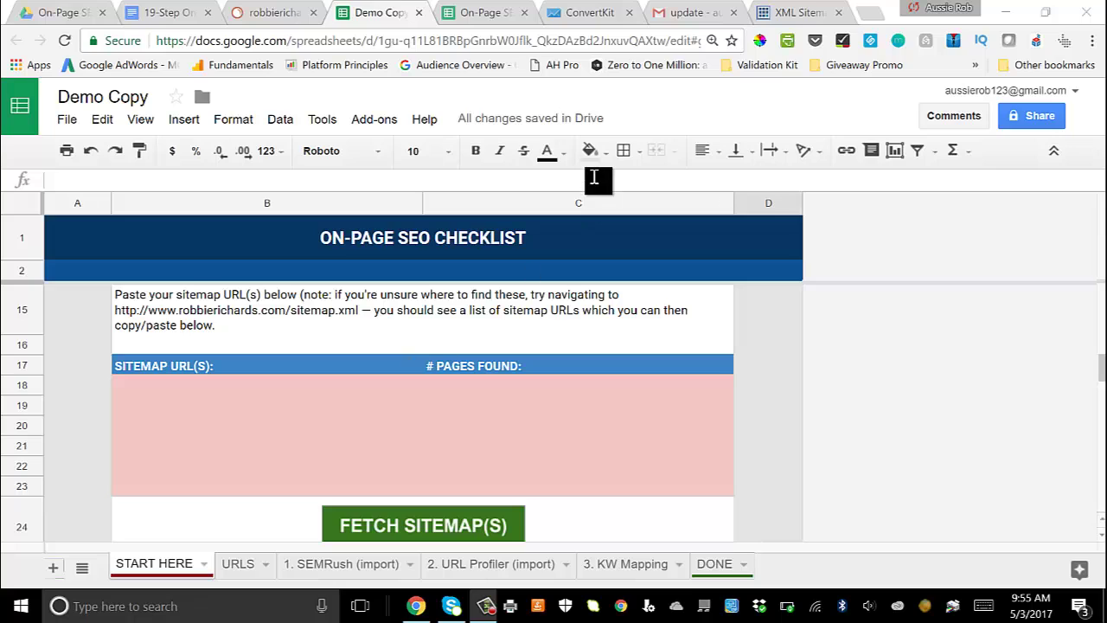
left_click(796, 12)
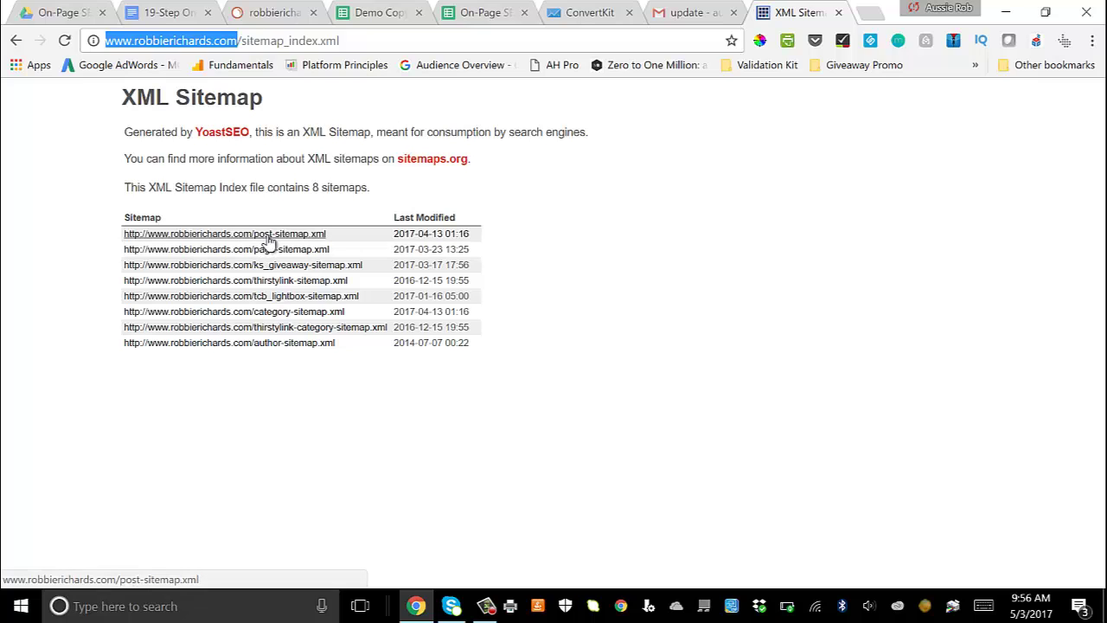
left_click(269, 237)
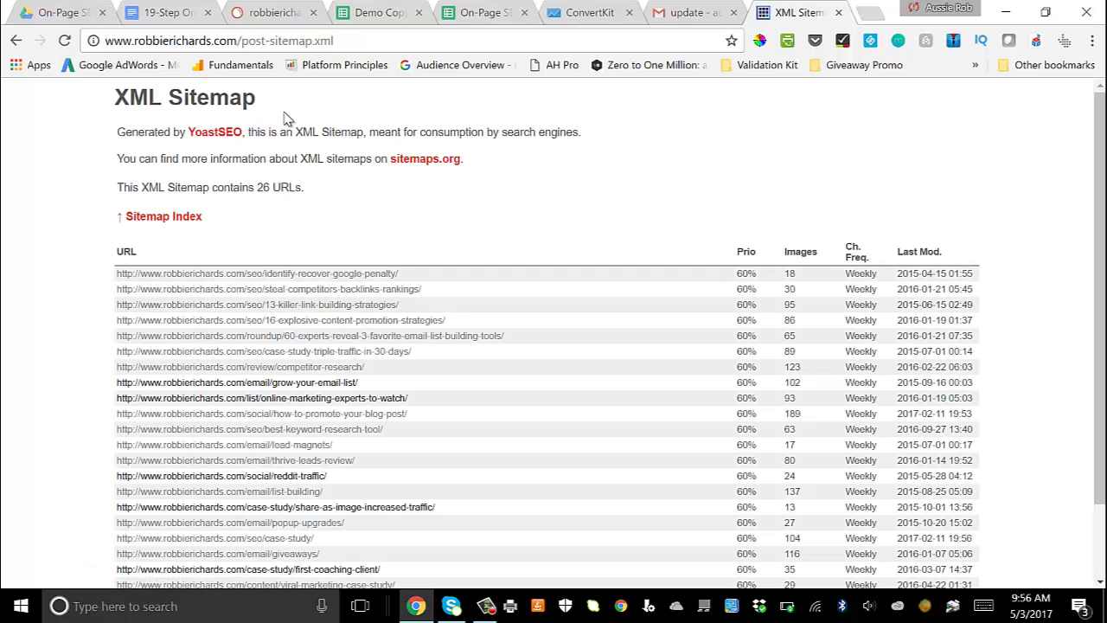
scroll(285, 116, "down", 1)
scroll(286, 116, "up", 1)
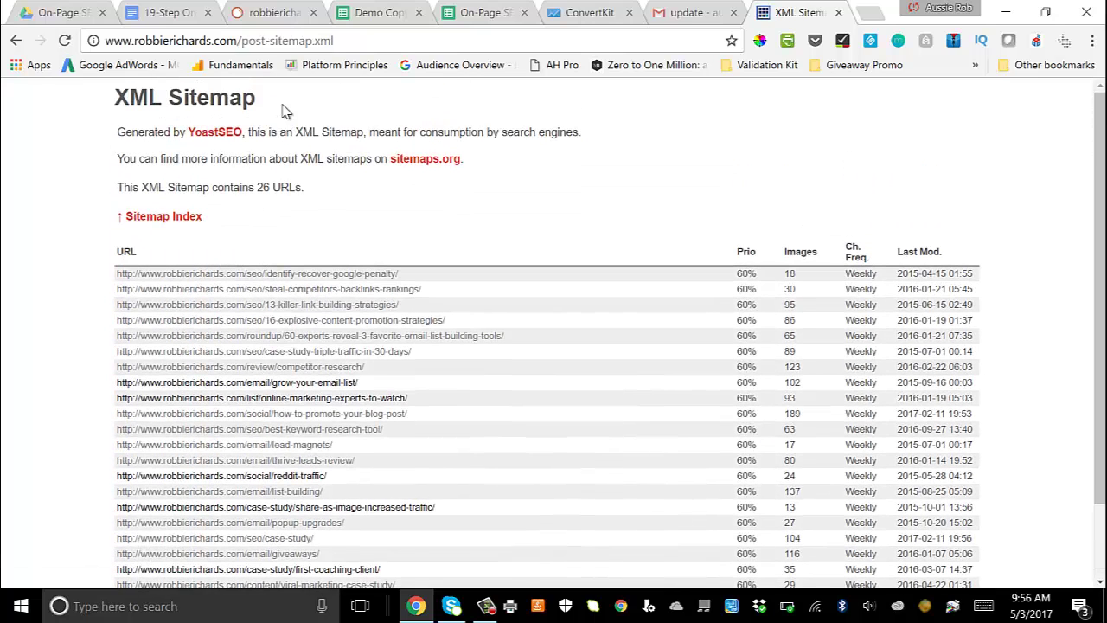
left_click(267, 41)
key("ctrl+c")
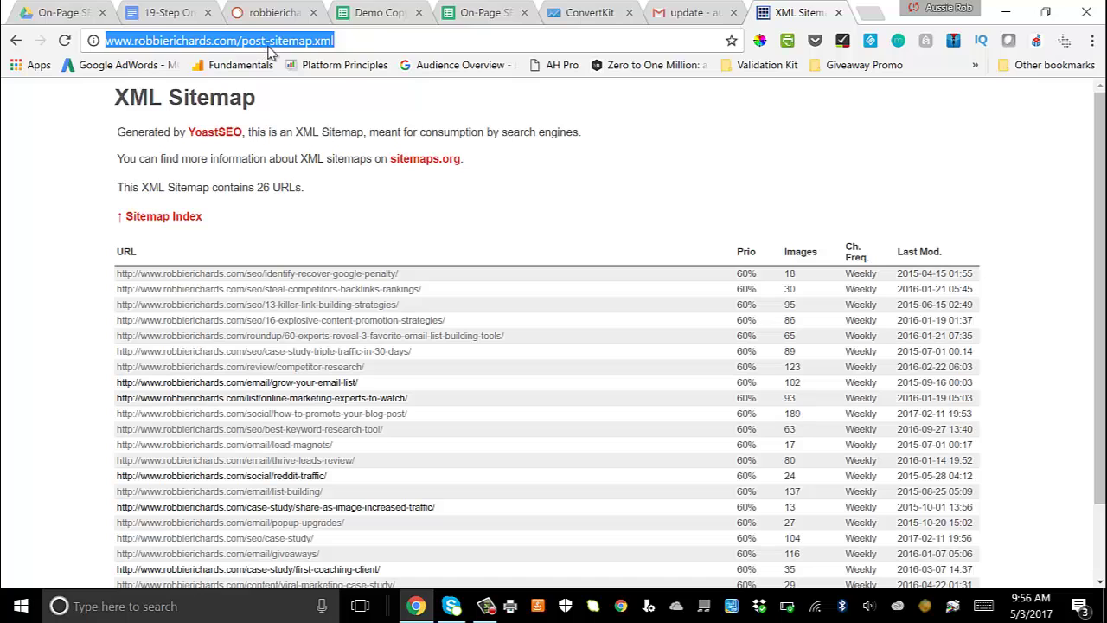
left_click(356, 19)
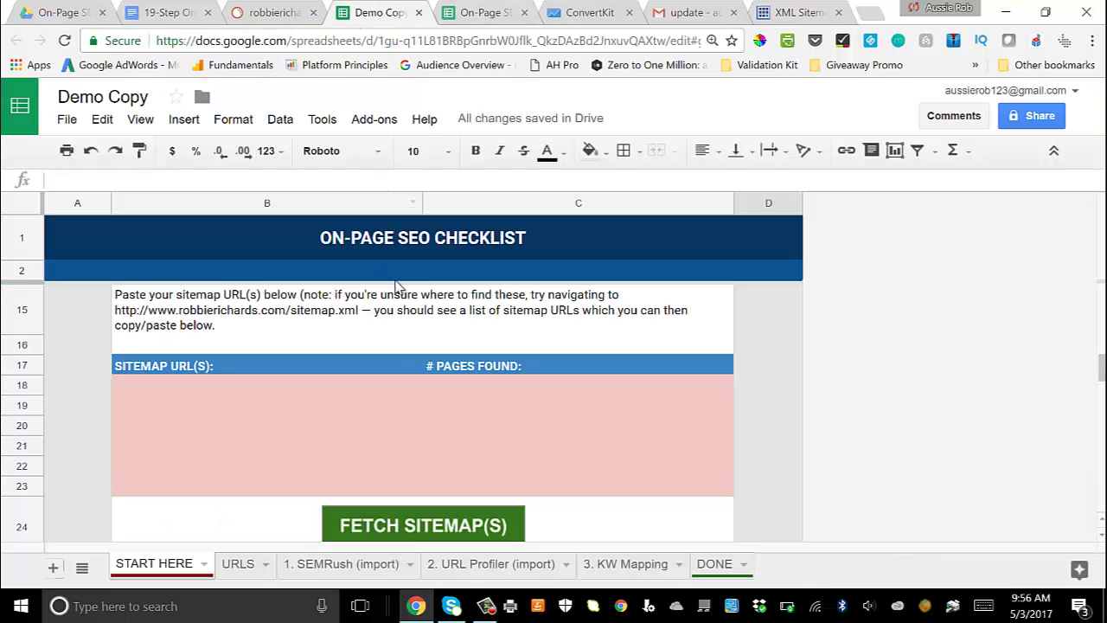
left_click(184, 390)
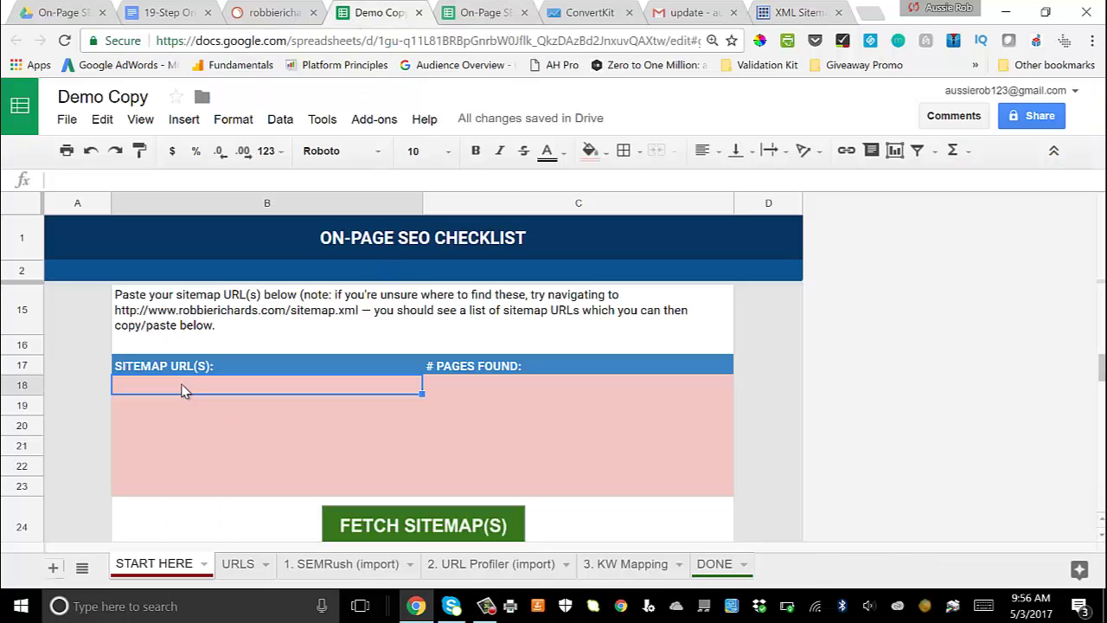
key("ctrl+v")
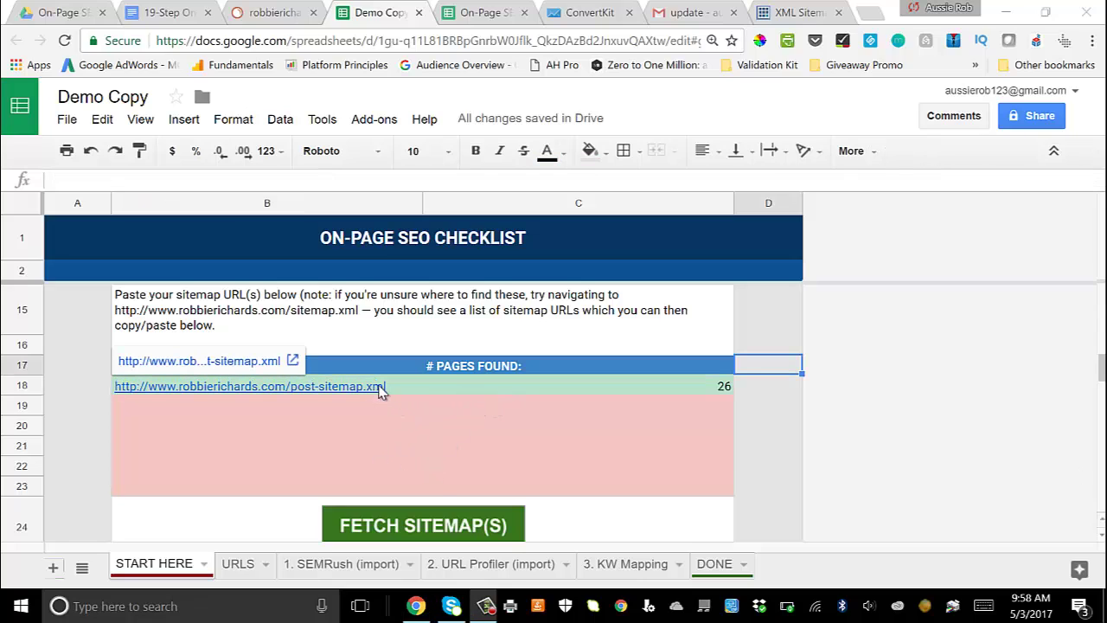
scroll(472, 506, "down", 1)
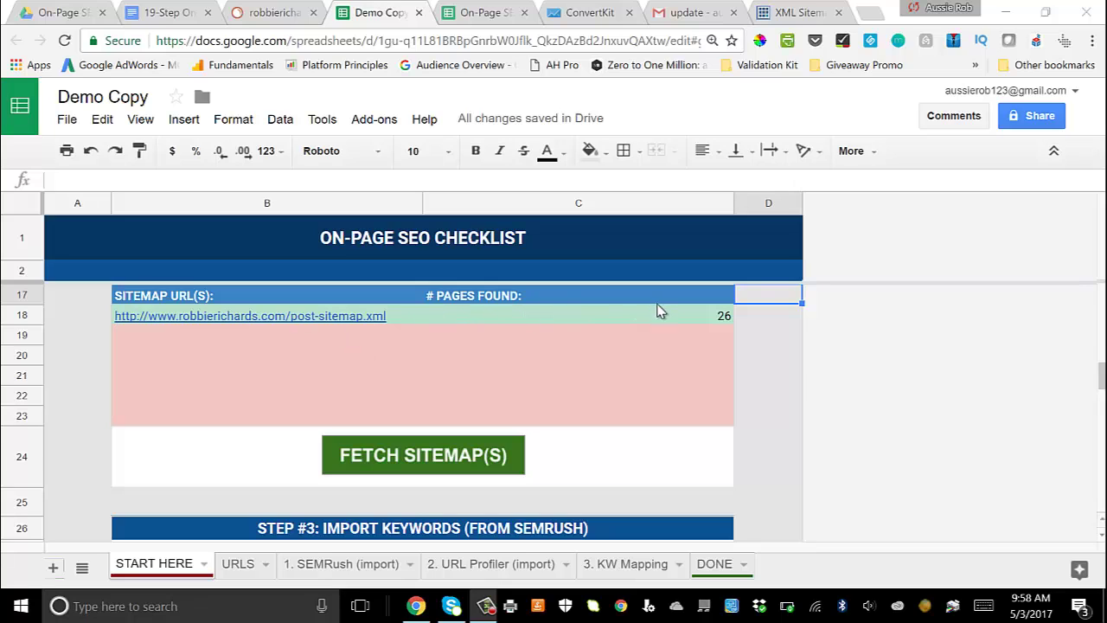
scroll(659, 310, "up", 1)
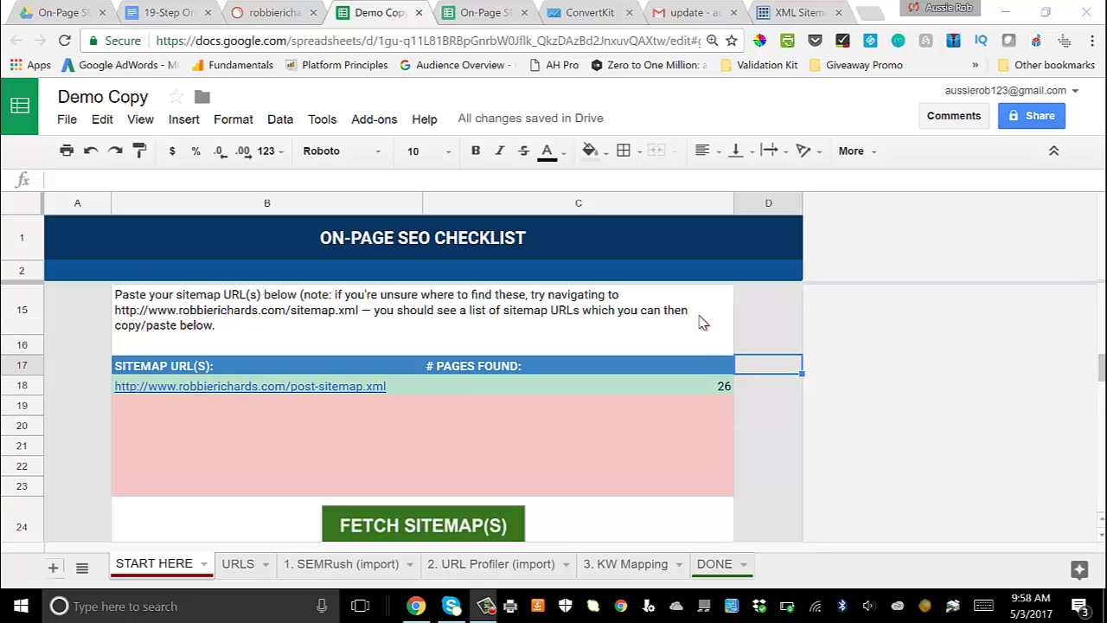
left_click(729, 388)
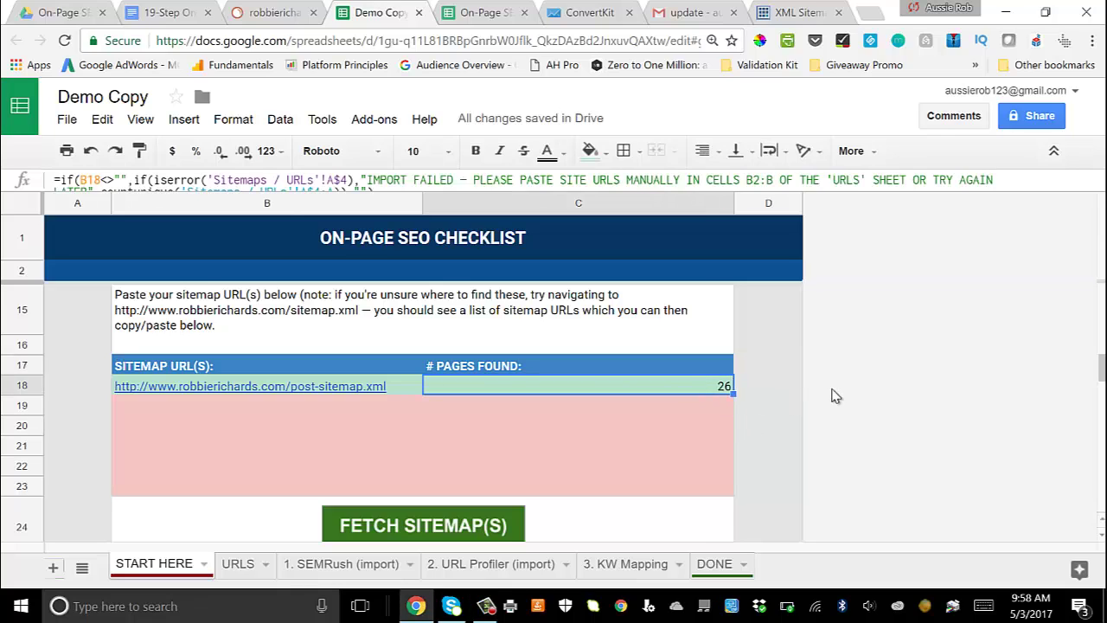
Fetch the sitemap's page addresses into the URLS sheet with GET URLS and look through the list.
left_click(797, 389)
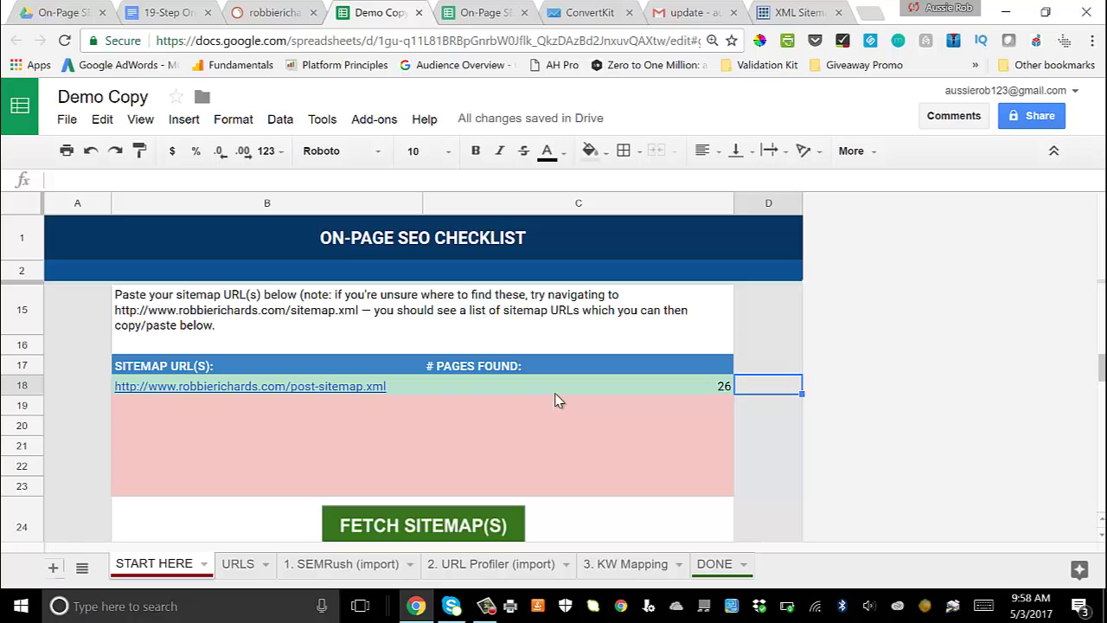
scroll(558, 400, "down", 1)
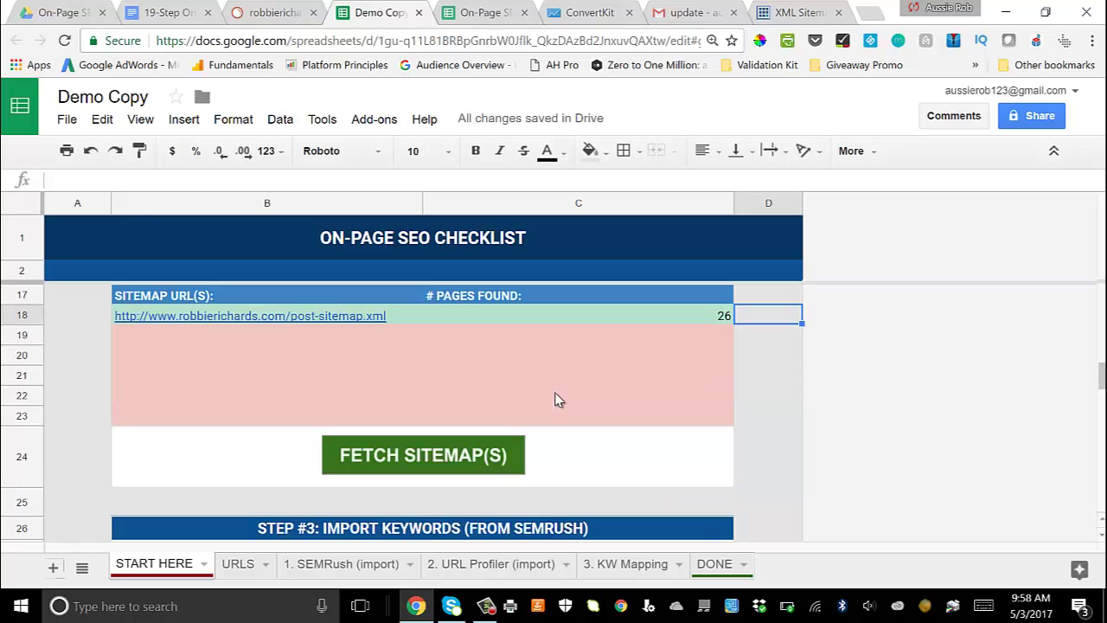
scroll(464, 445, "up", 1)
scroll(449, 449, "down", 1)
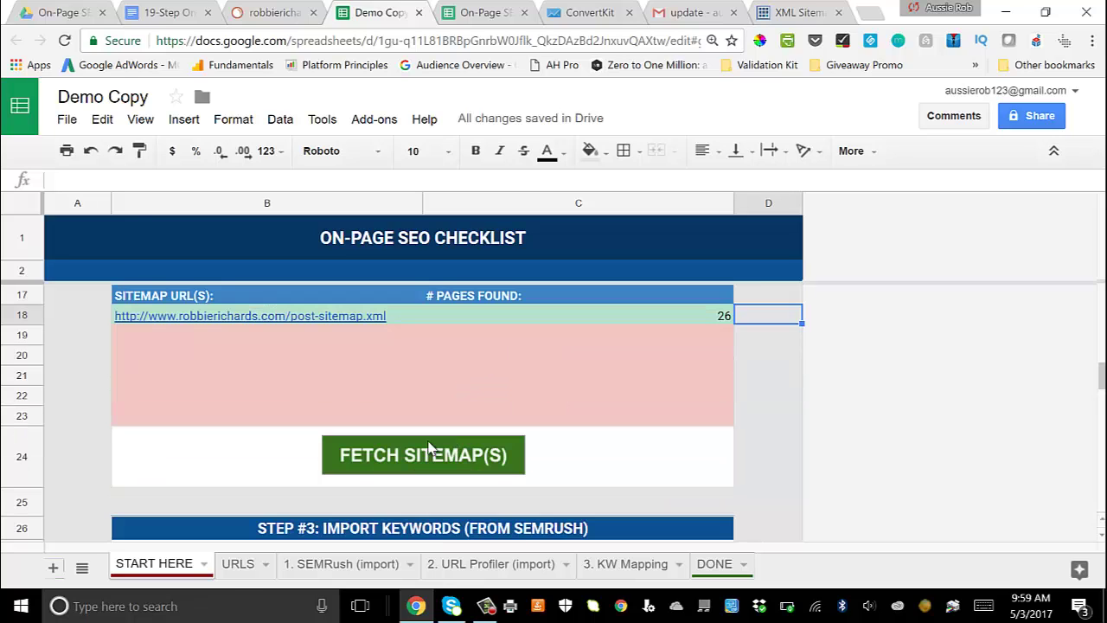
left_click(239, 566)
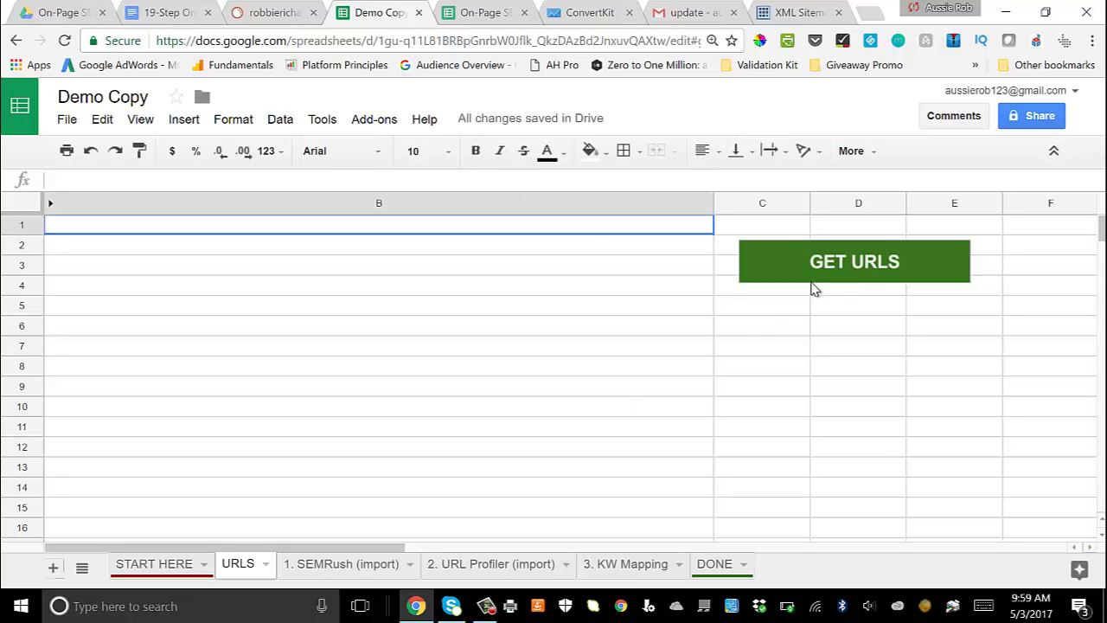
left_click(852, 263)
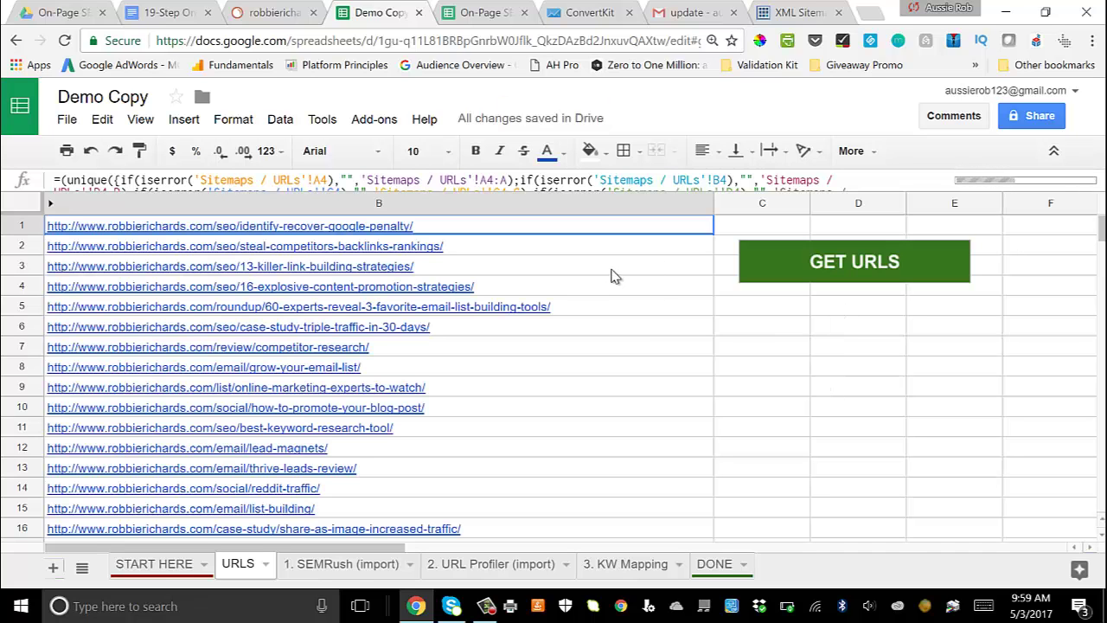
scroll(612, 275, "down", 4)
scroll(613, 275, "up", 4)
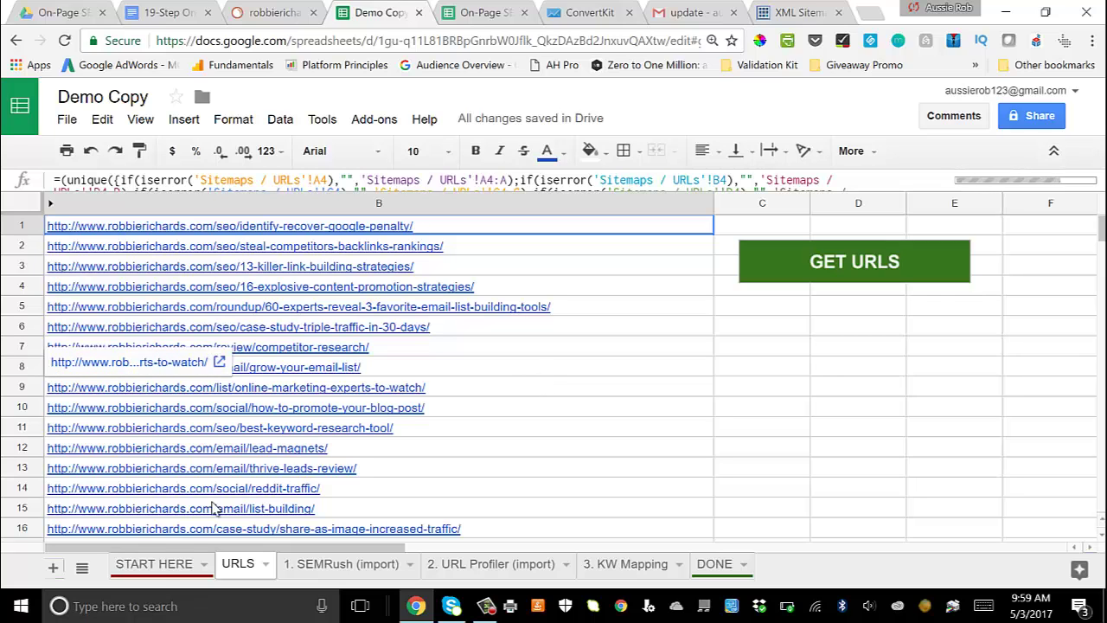
Return to the START HERE sheet and read the Step #3 instructions for importing keywords from SEMRush.
left_click(161, 567)
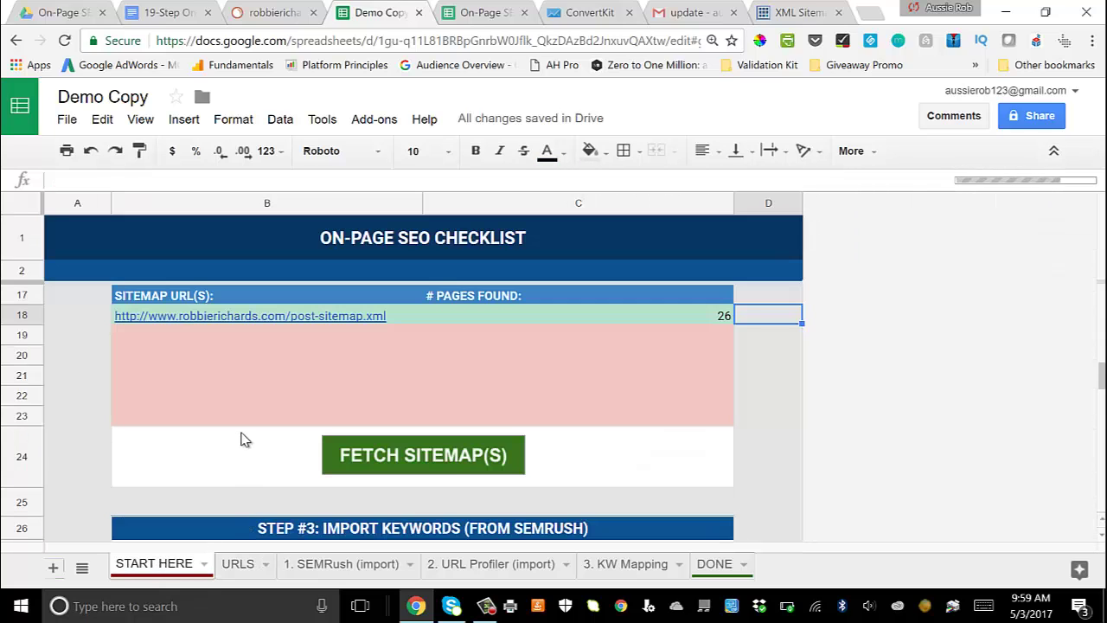
scroll(242, 440, "down", 5)
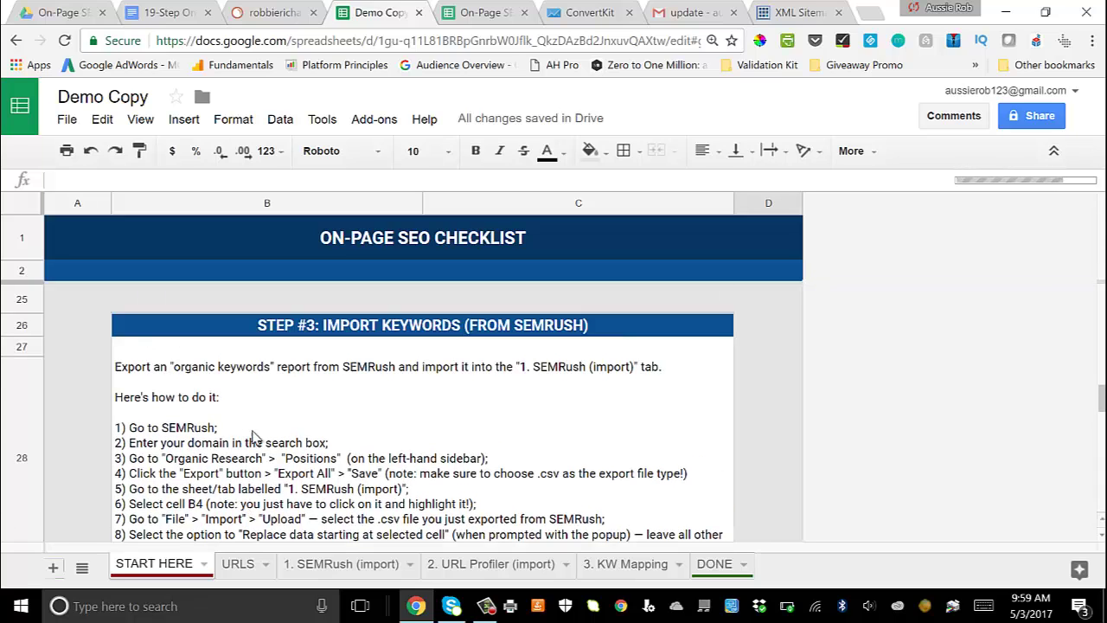
scroll(340, 439, "down", 1)
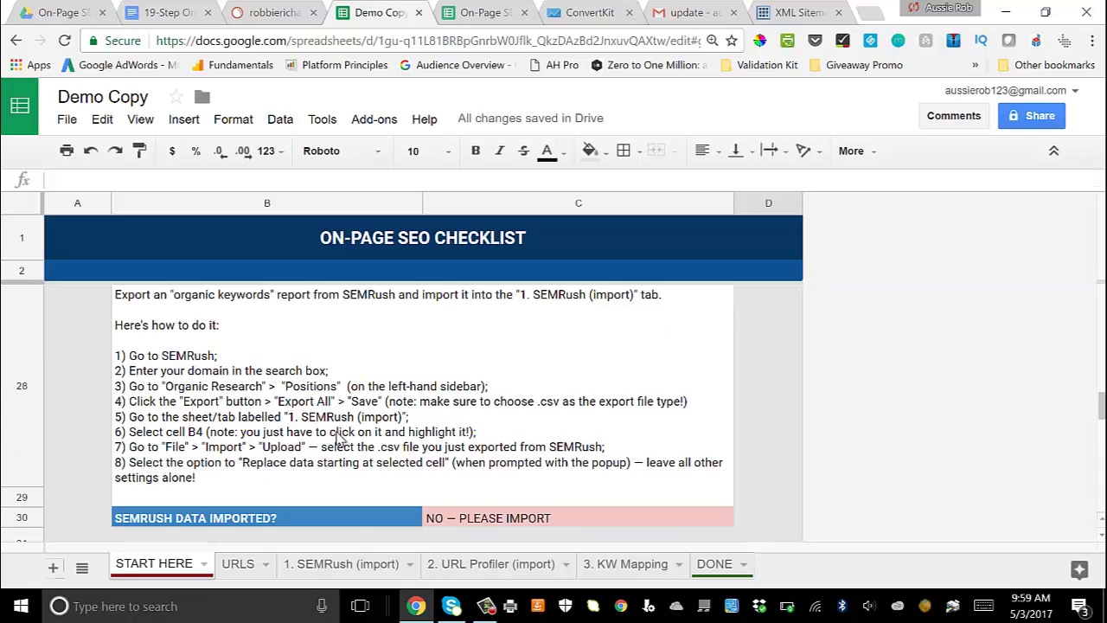
scroll(340, 438, "up", 1)
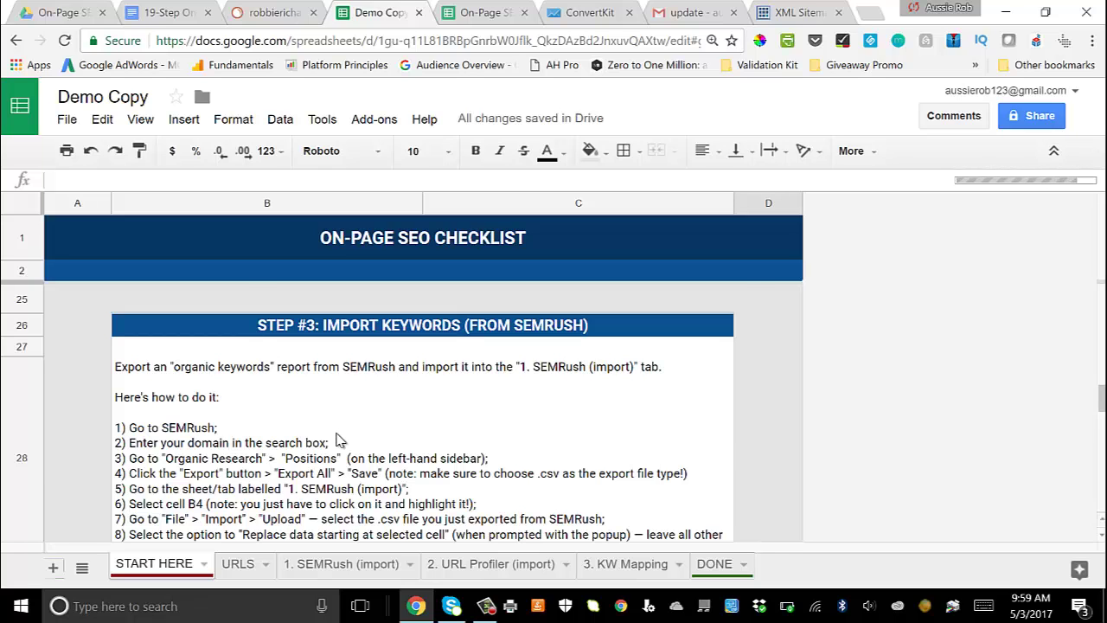
scroll(340, 439, "down", 1)
scroll(339, 439, "up", 1)
scroll(340, 438, "down", 1)
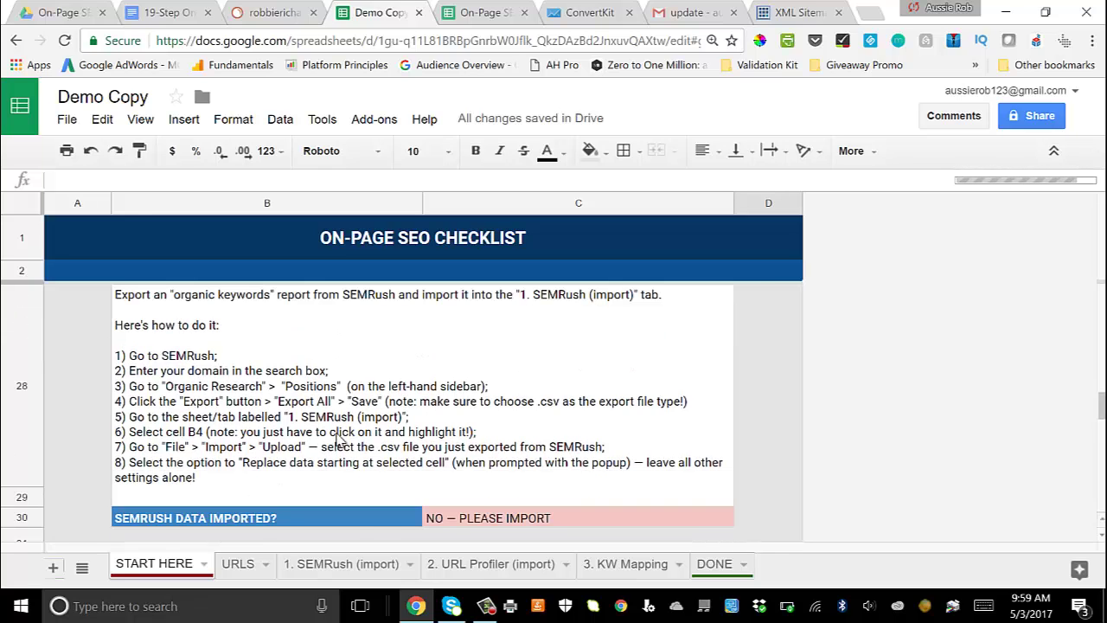
scroll(340, 438, "up", 1)
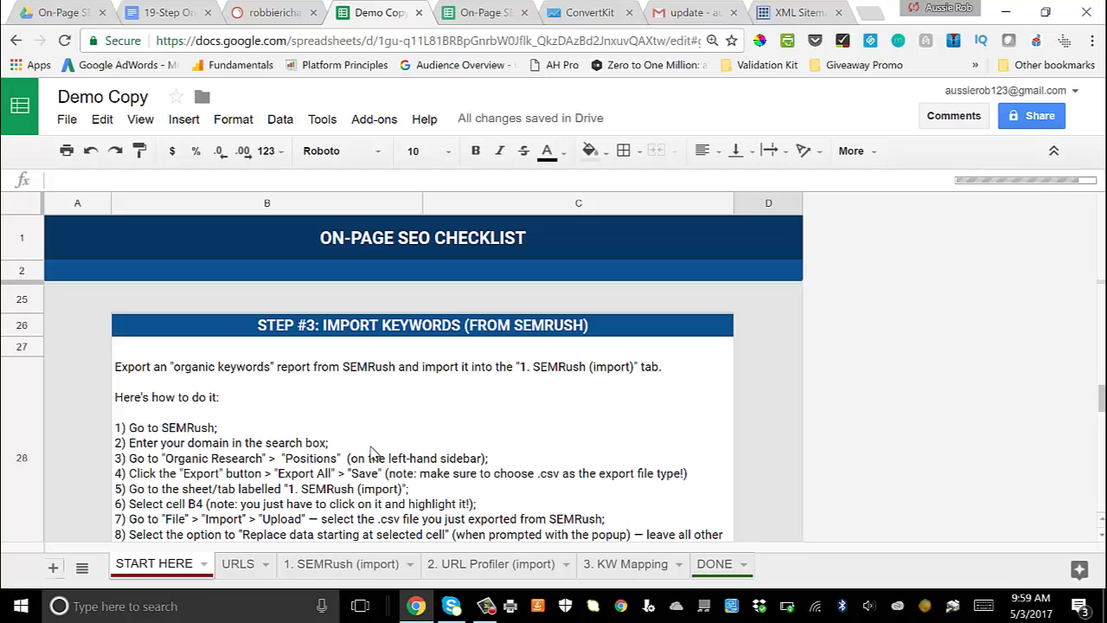
scroll(373, 451, "down", 1)
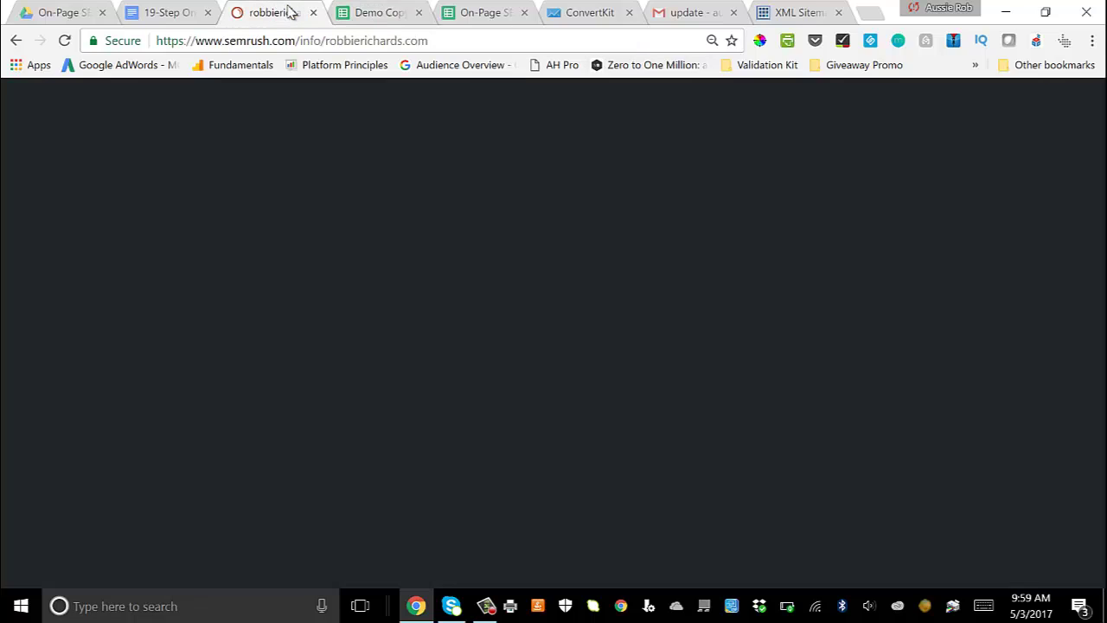
Switch to SEMrush, run the domain search for robbierichards.com and open its Organic Research positions report.
left_click(290, 10)
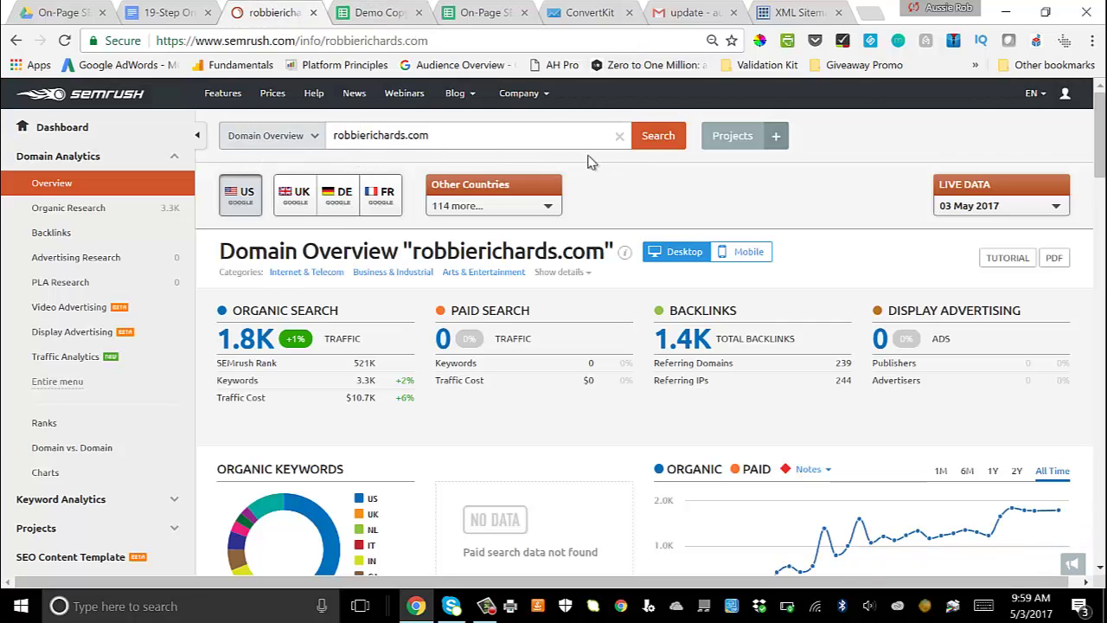
left_click(658, 136)
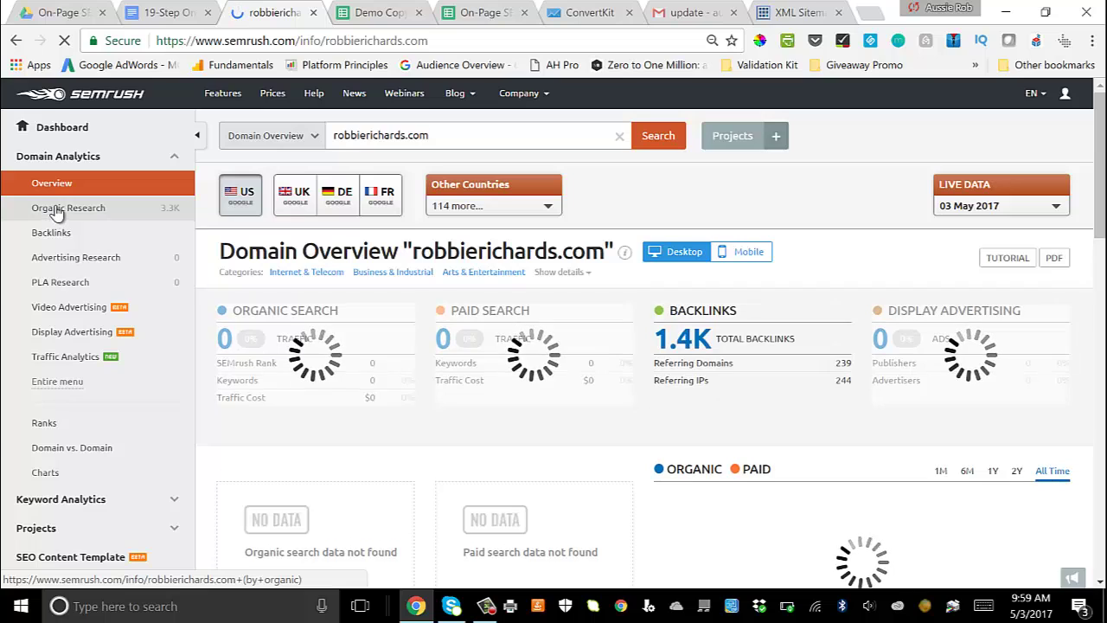
left_click(56, 208)
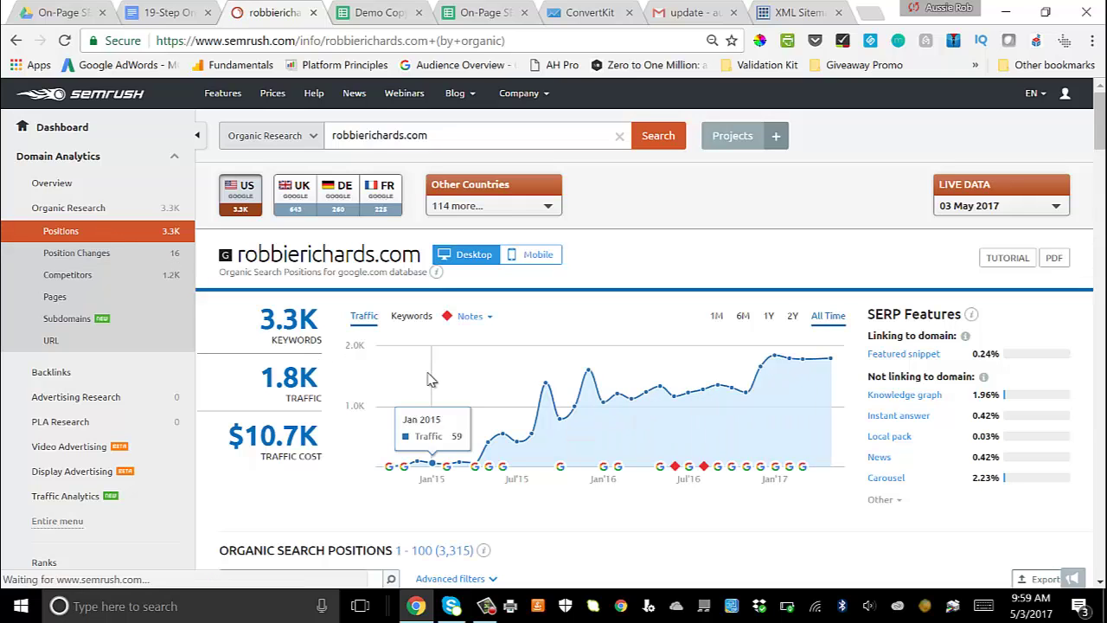
Export all of the organic search positions for robbierichards.com as an Excel file.
scroll(852, 493, "down", 1)
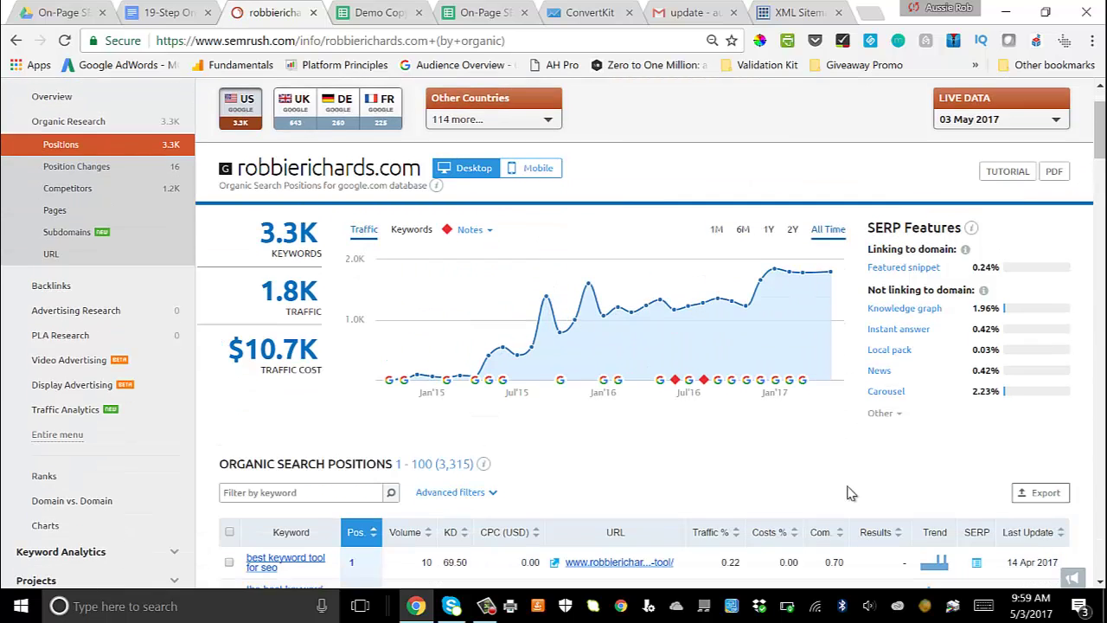
scroll(851, 493, "down", 4)
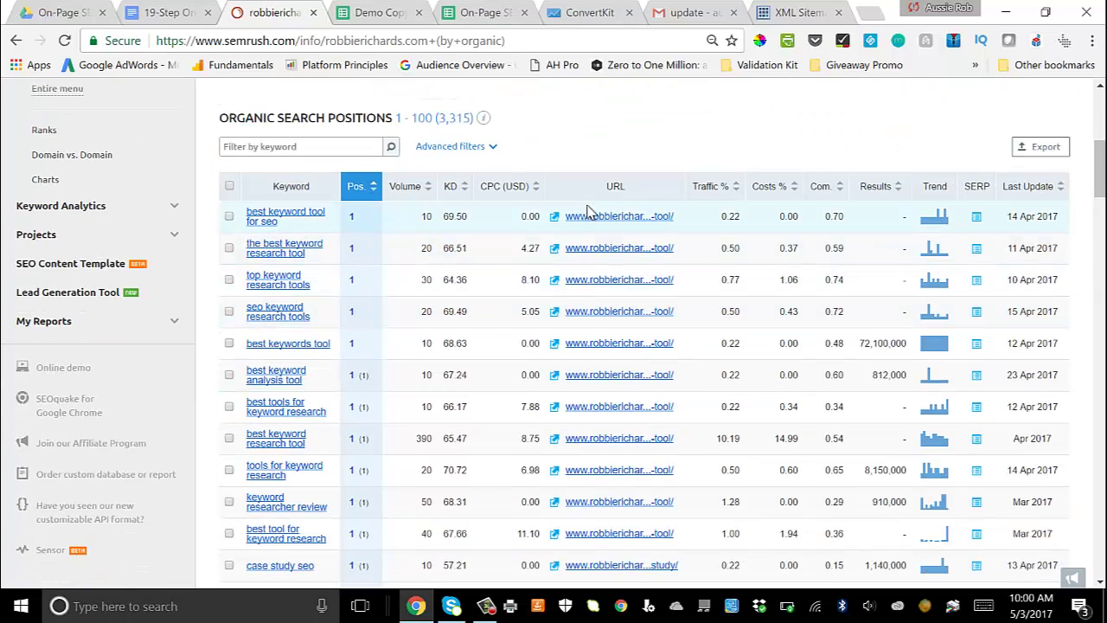
scroll(588, 212, "up", 1)
left_click(1038, 233)
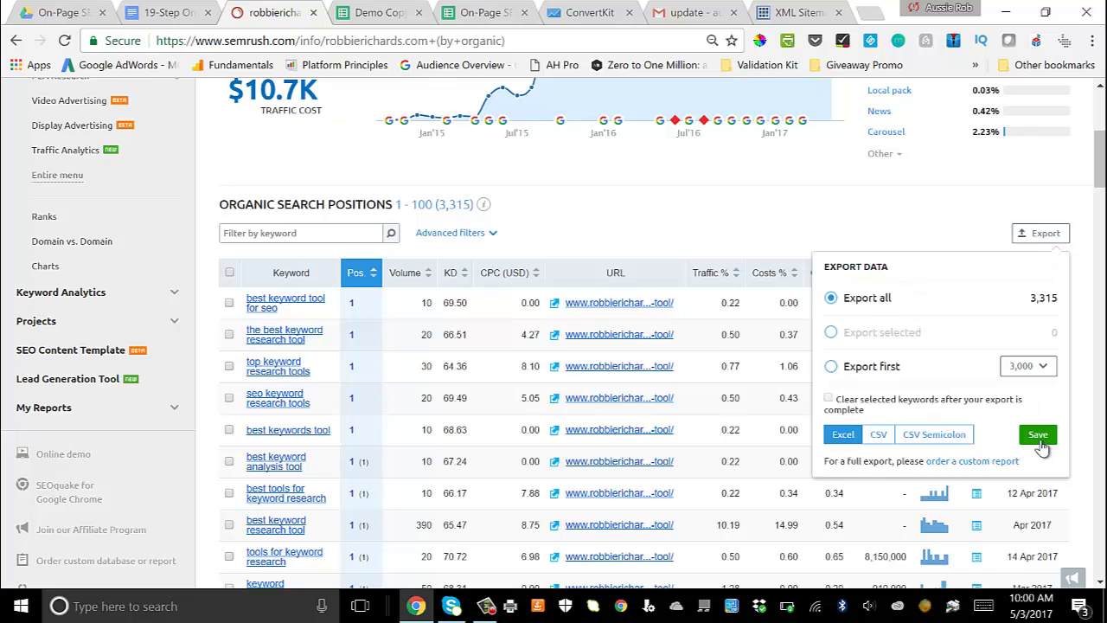
left_click(1041, 444)
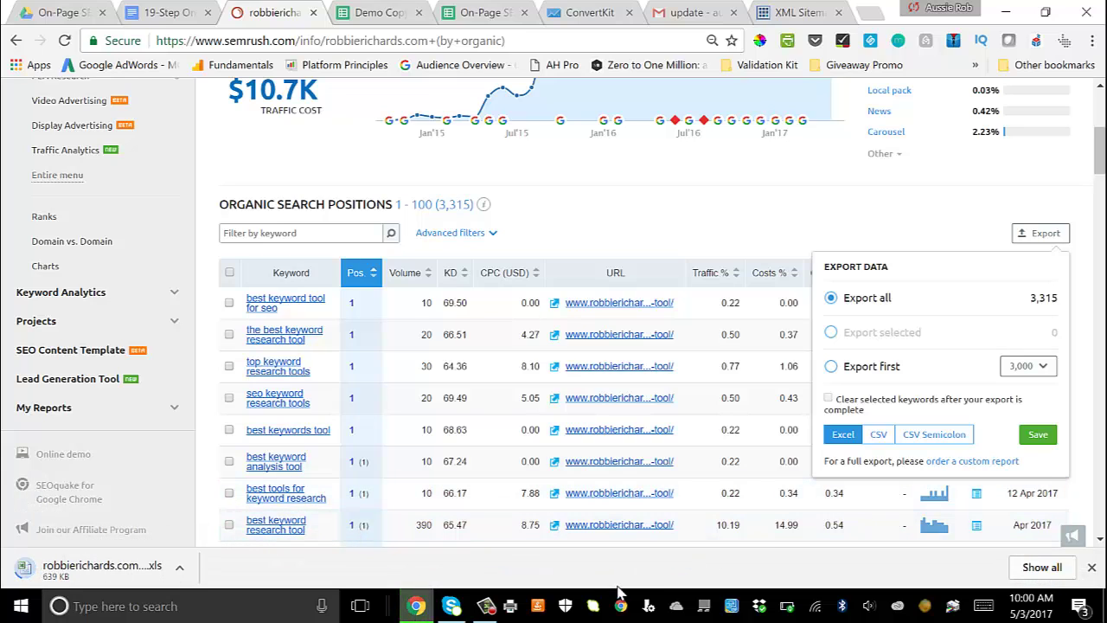
Open the downloaded robbierichards.com-domain_organic-us (8).xls in Excel, accepting its mismatched file format.
left_click(103, 571)
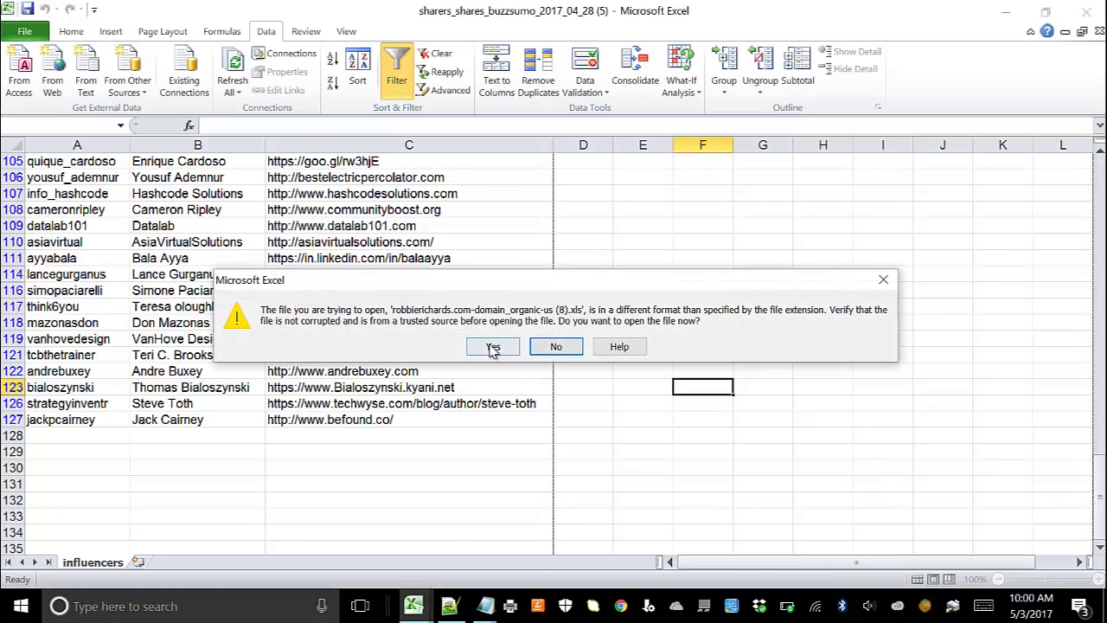
left_click(493, 348)
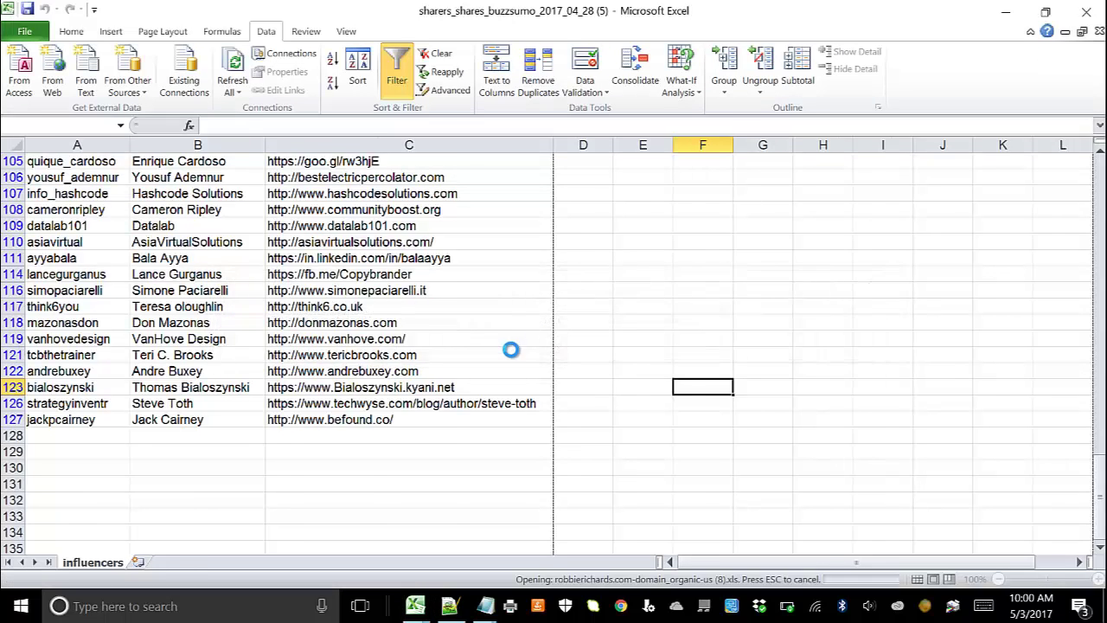
left_click(310, 249)
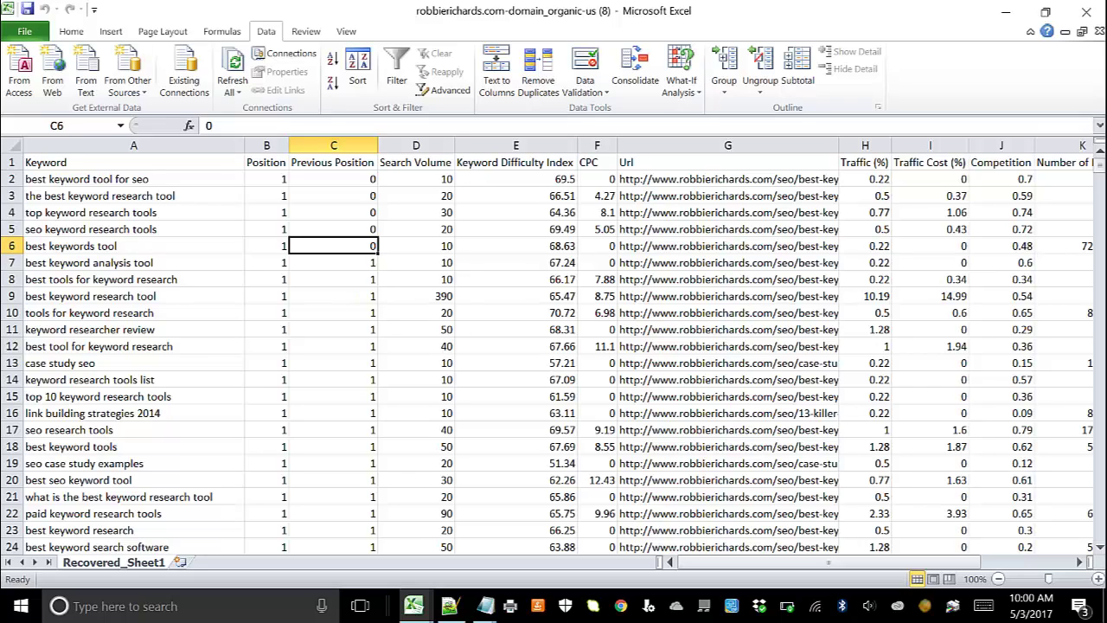
key("alt+F4")
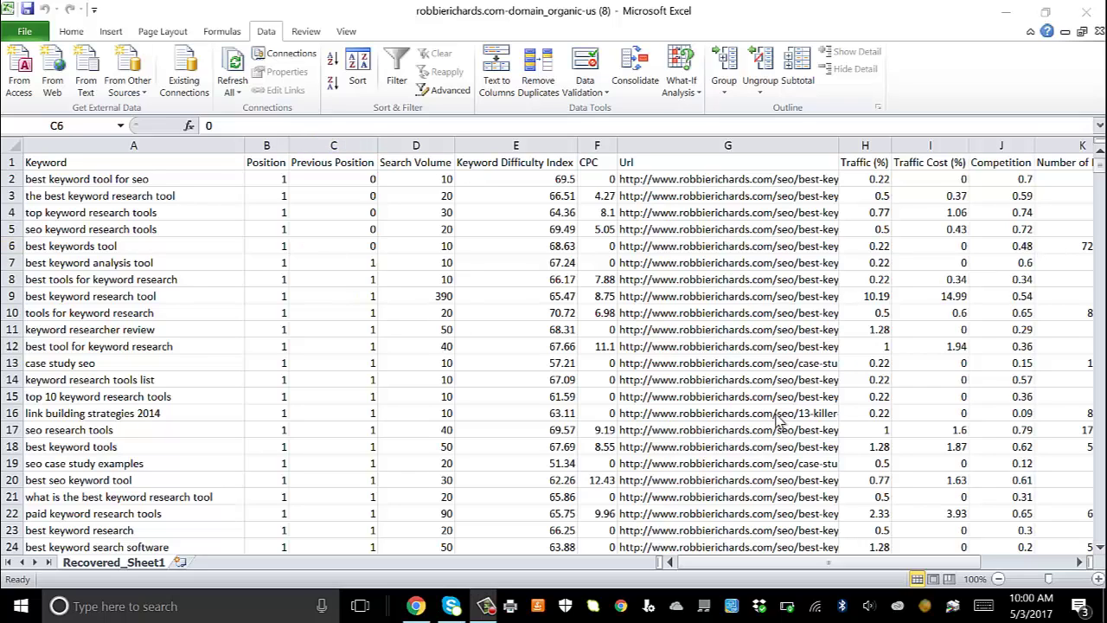
left_click(25, 33)
left_click(266, 31)
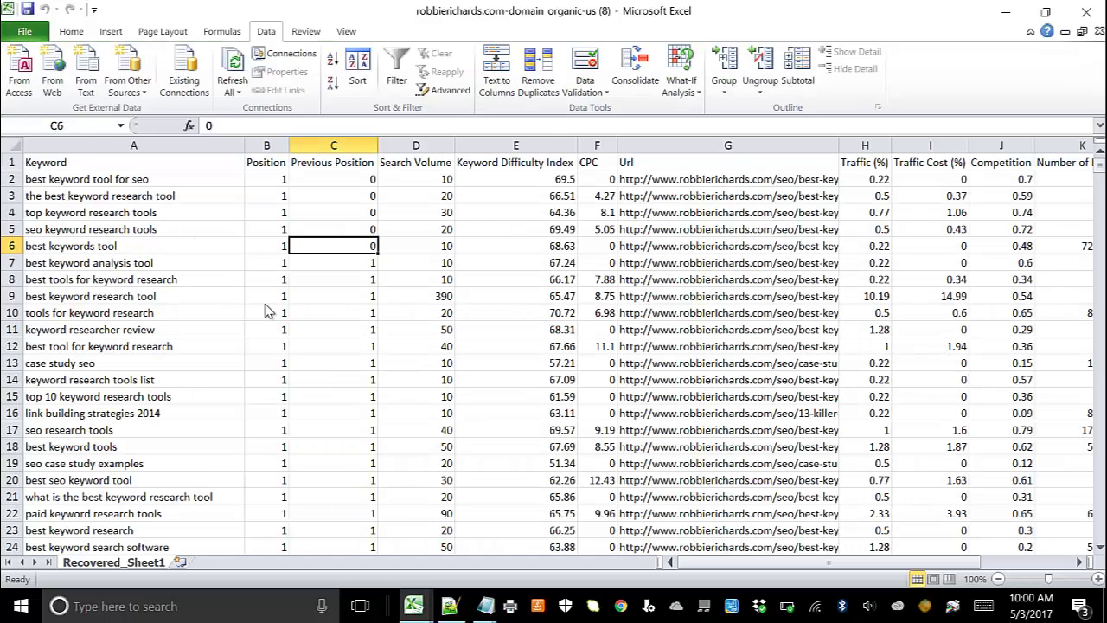
Save the keyword workbook as a CSV (Comma delimited) file named SEMRush Export2 in the Pics > images > Resized folder.
key("F12")
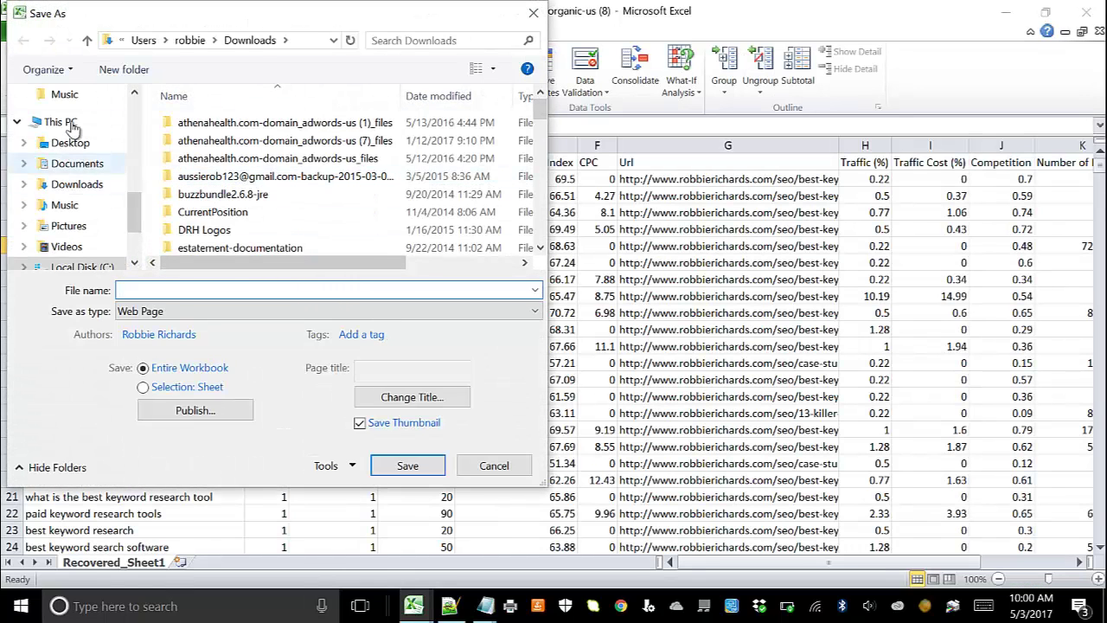
scroll(72, 138, "up", 5)
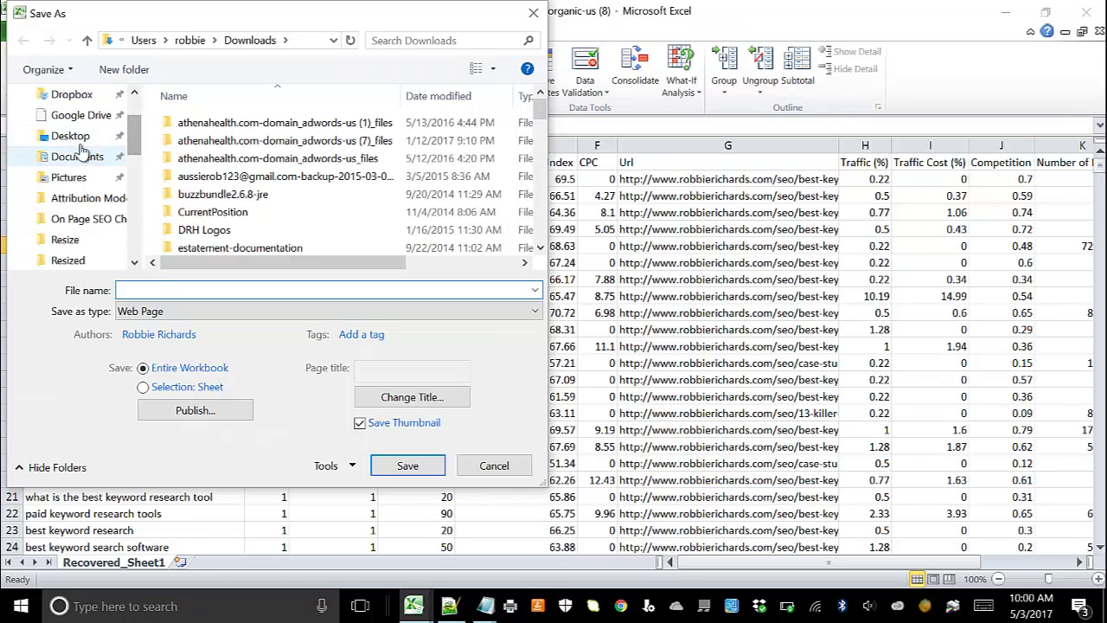
left_click(69, 177)
double_click(192, 116)
double_click(204, 143)
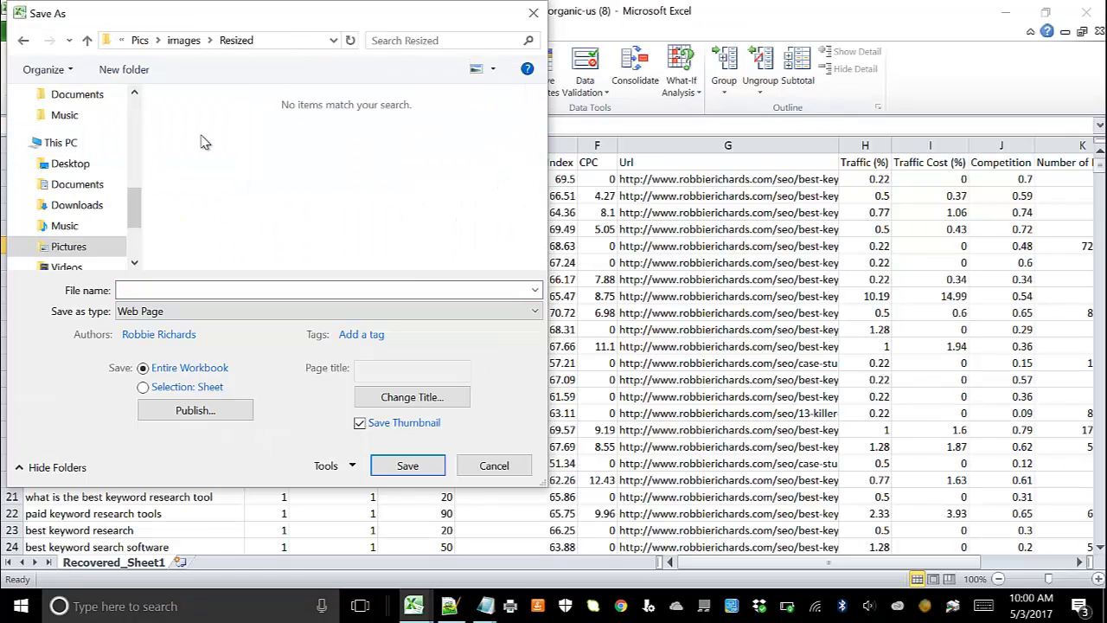
left_click(177, 310)
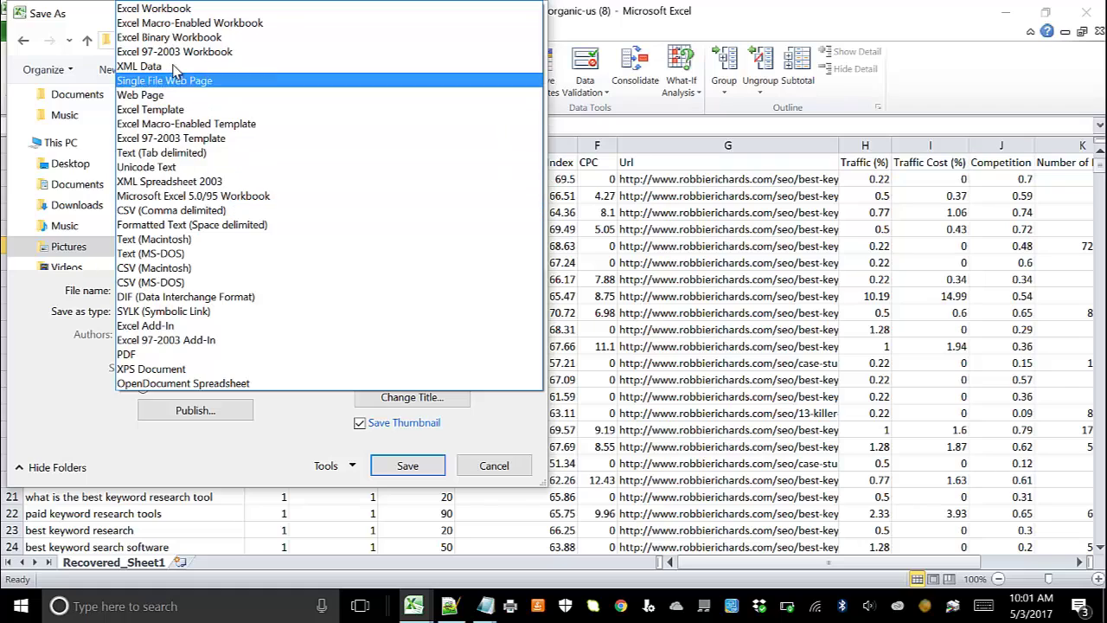
left_click(170, 210)
left_click(141, 290)
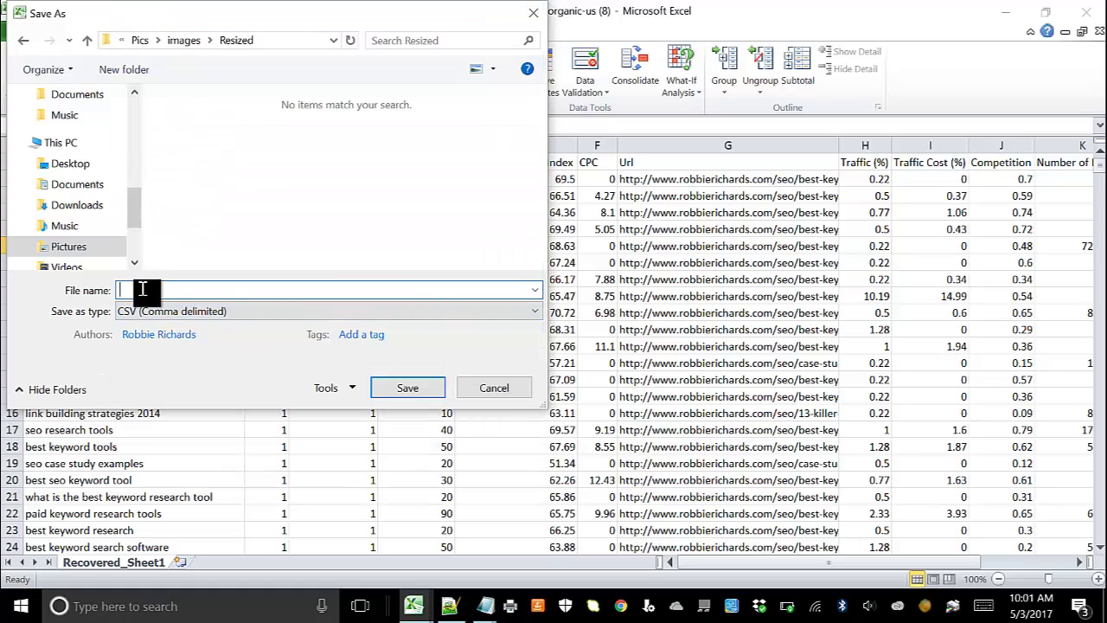
type("SEMRush Export2")
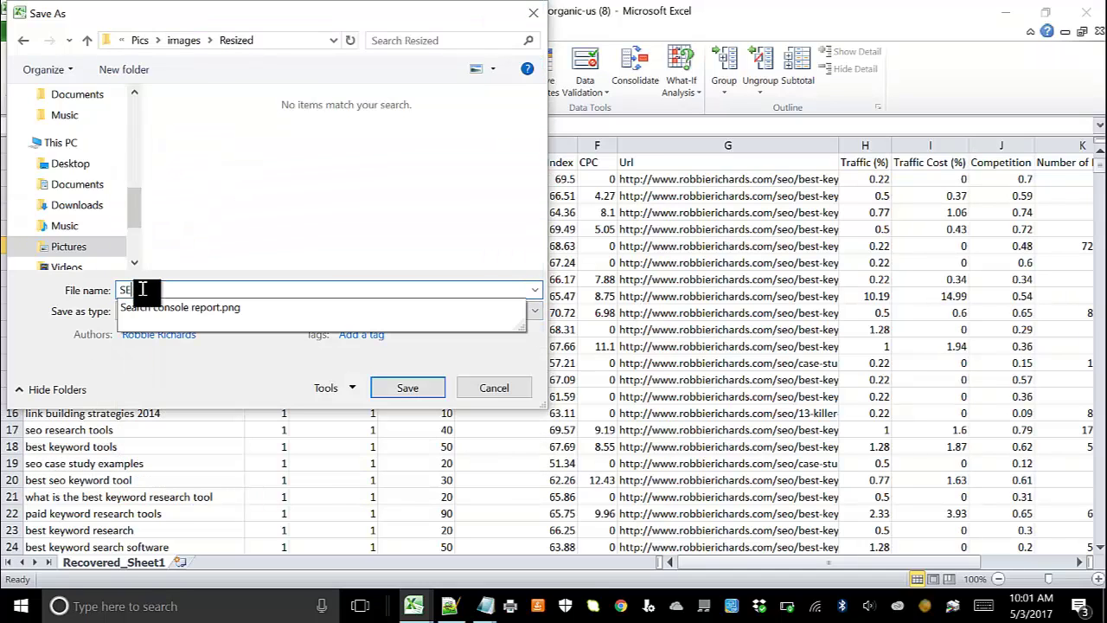
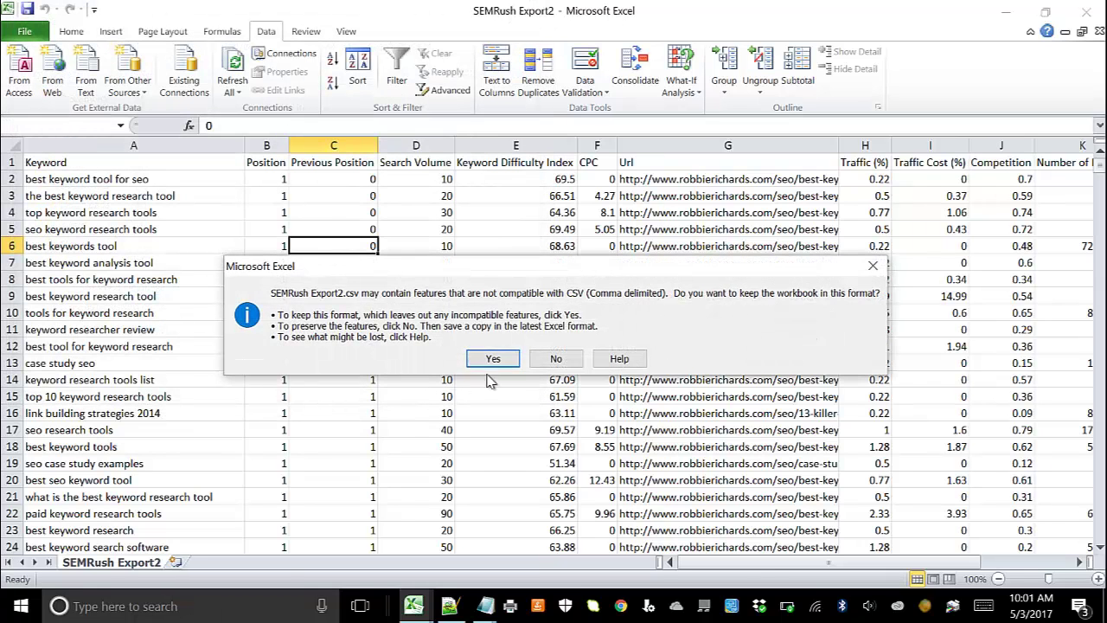
Switch back to the Demo Copy spreadsheet and select the Keyword header cell B4 on the 1. SEMRush (import) sheet.
left_click(1006, 12)
left_click(372, 12)
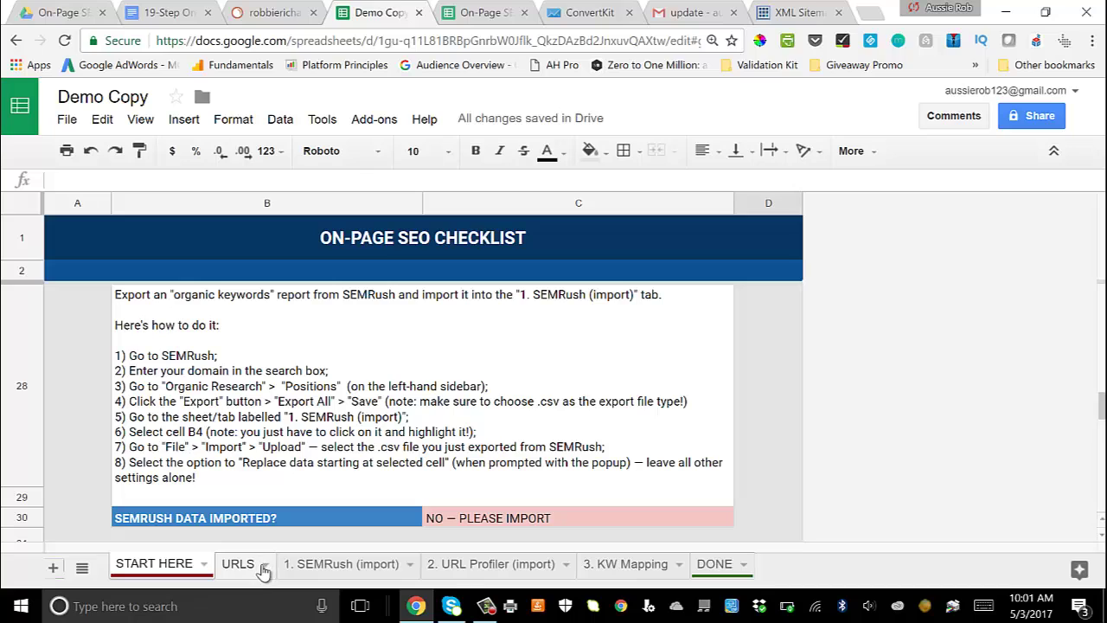
left_click(313, 569)
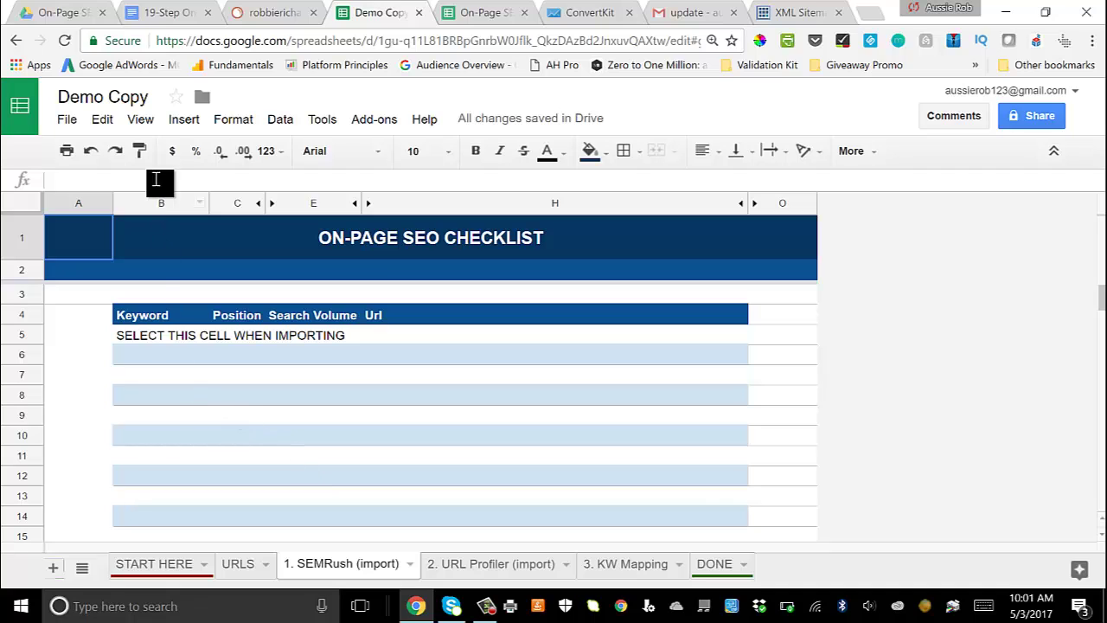
left_click(152, 314)
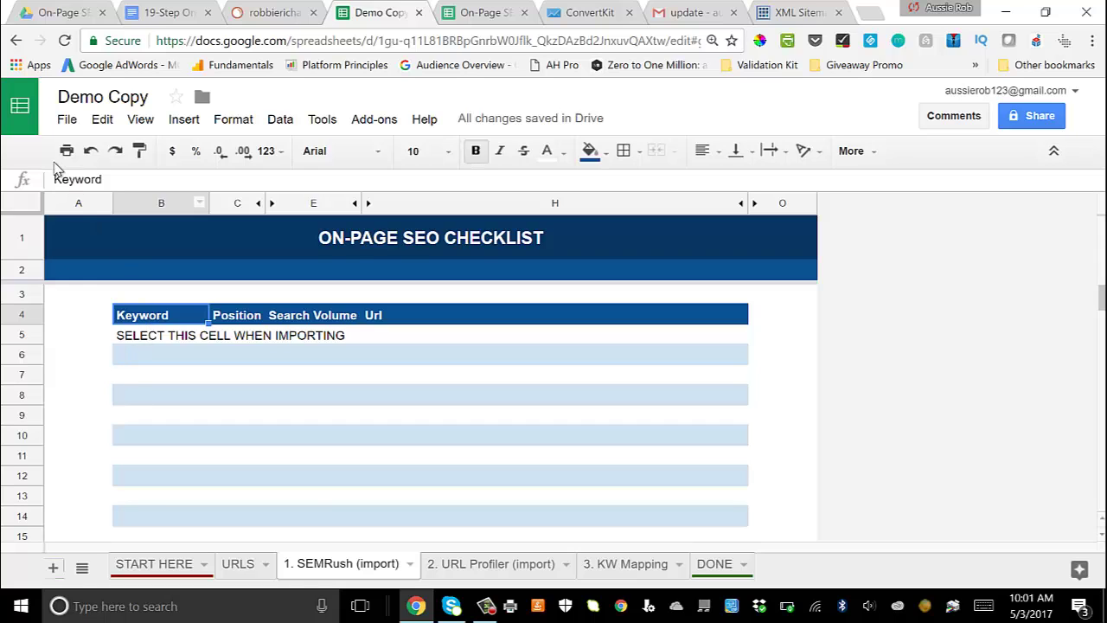
Upload SEMRush Export2.csv from the Resized folder as the file to import into the Demo Copy spreadsheet.
left_click(67, 118)
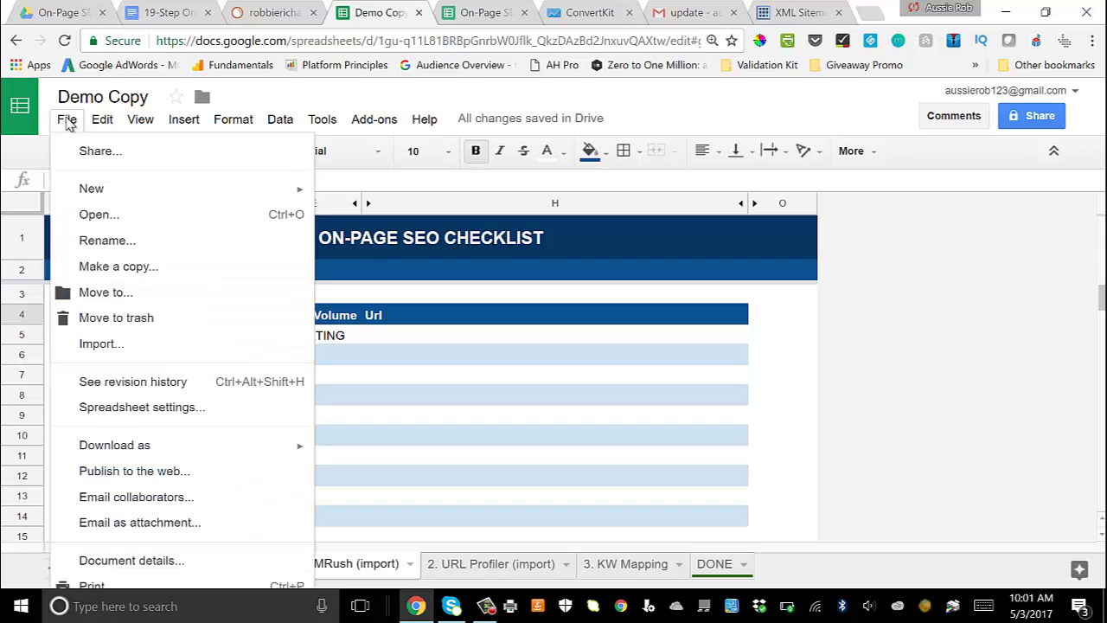
left_click(119, 345)
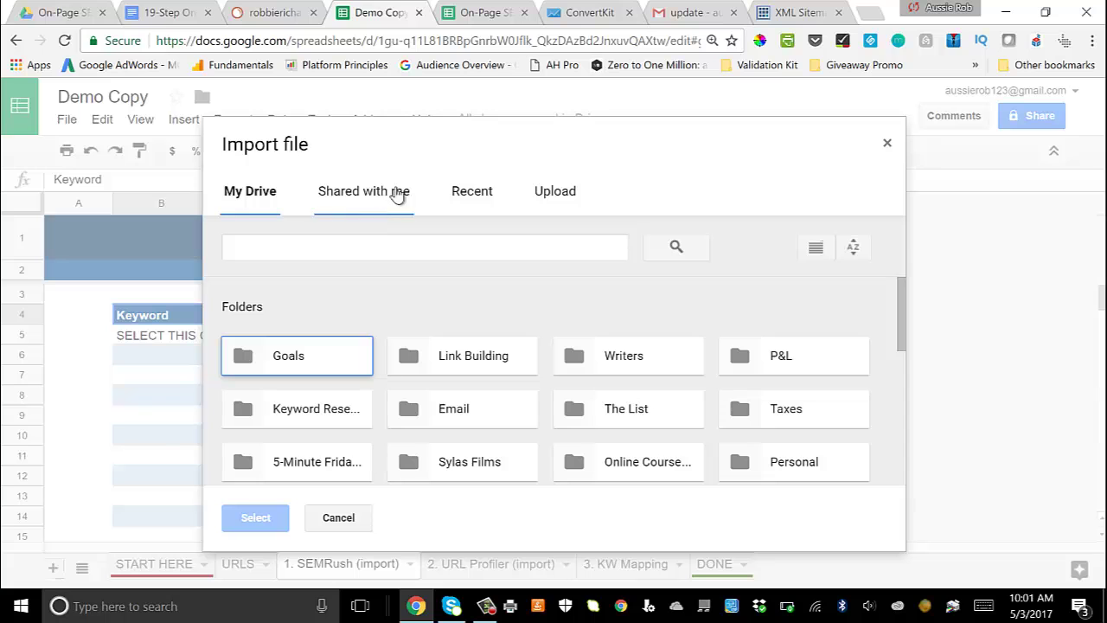
left_click(553, 191)
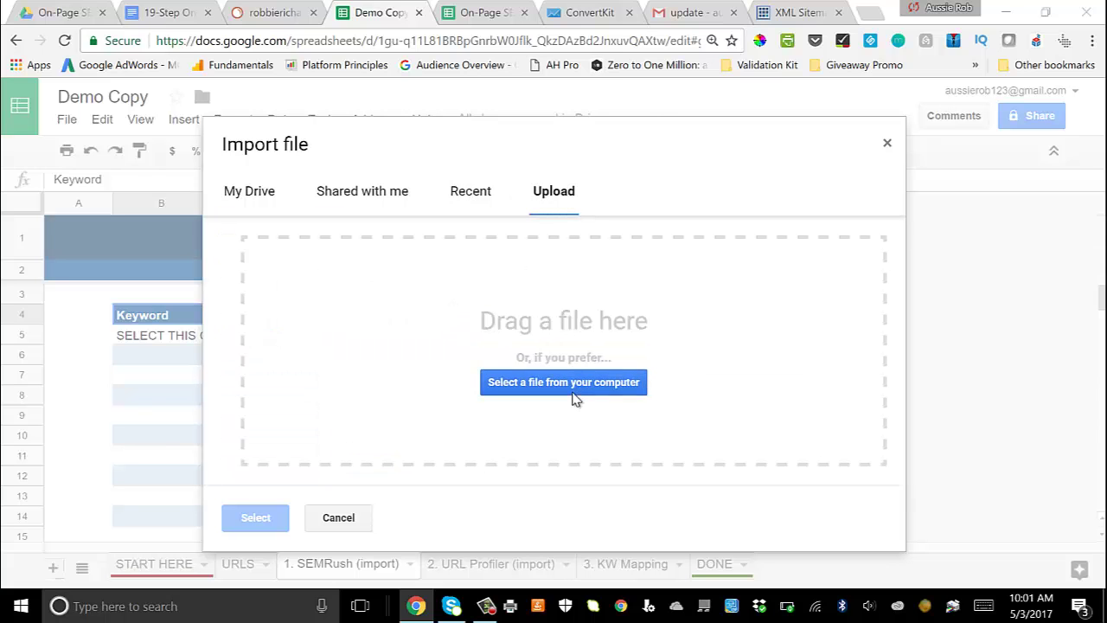
left_click(576, 397)
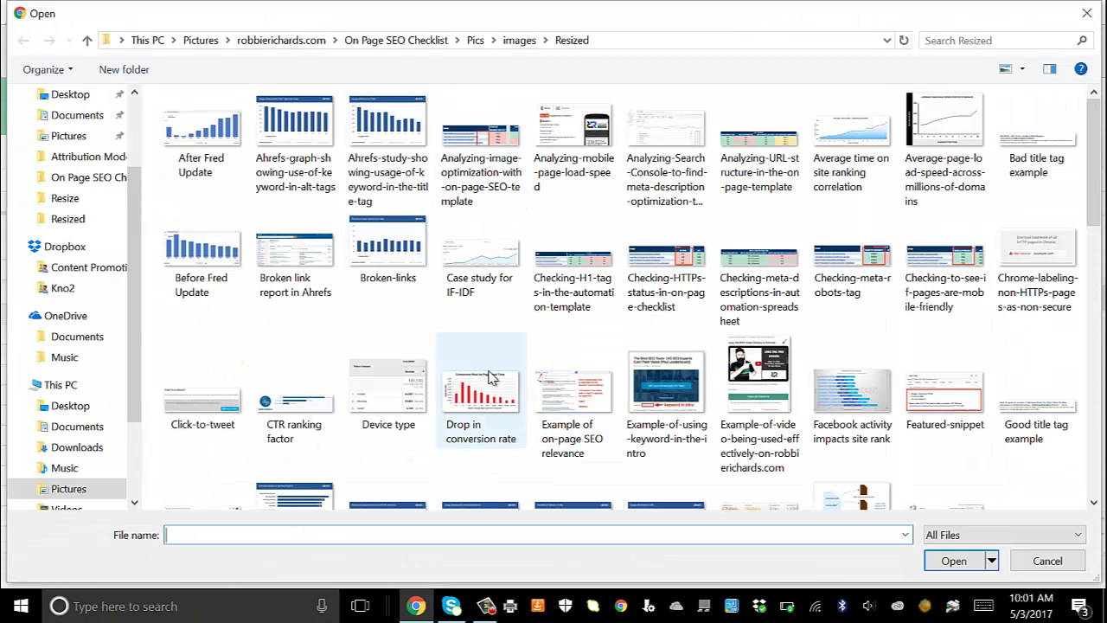
scroll(488, 376, "down", 5)
scroll(575, 307, "down", 5)
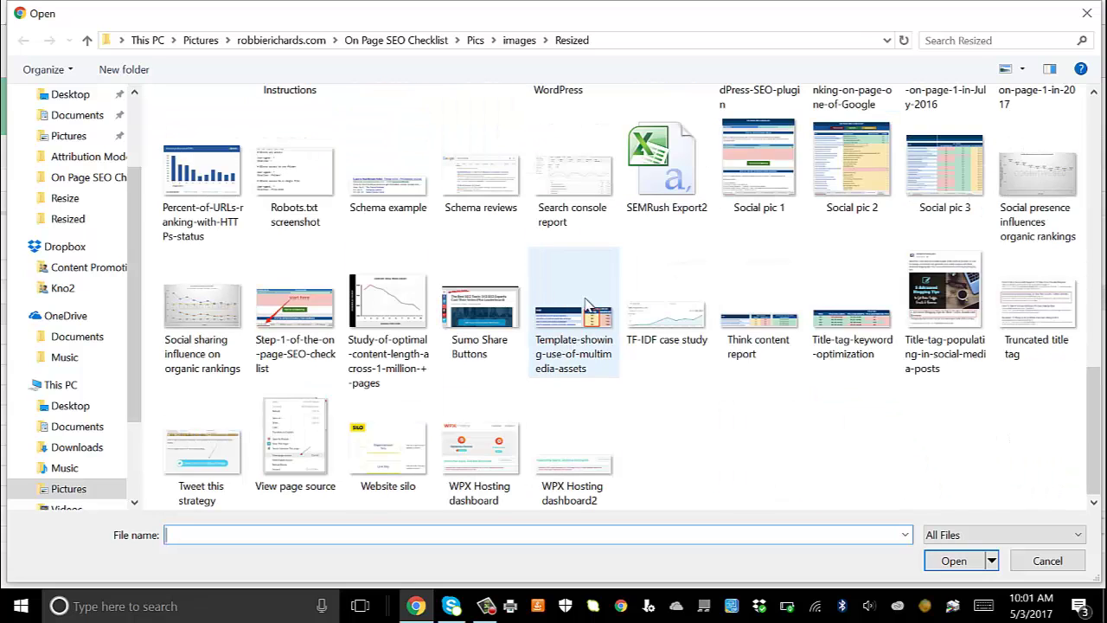
left_click(666, 169)
left_click(954, 560)
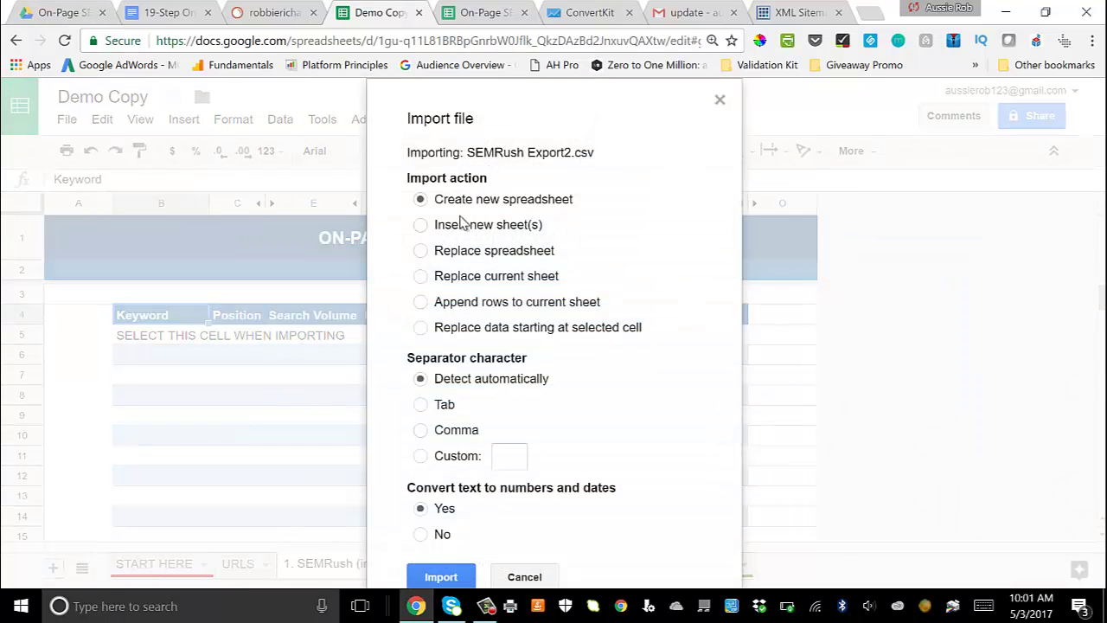
Import the CSV by replacing data starting at the selected cell, and look over the imported keyword rows.
left_click(426, 329)
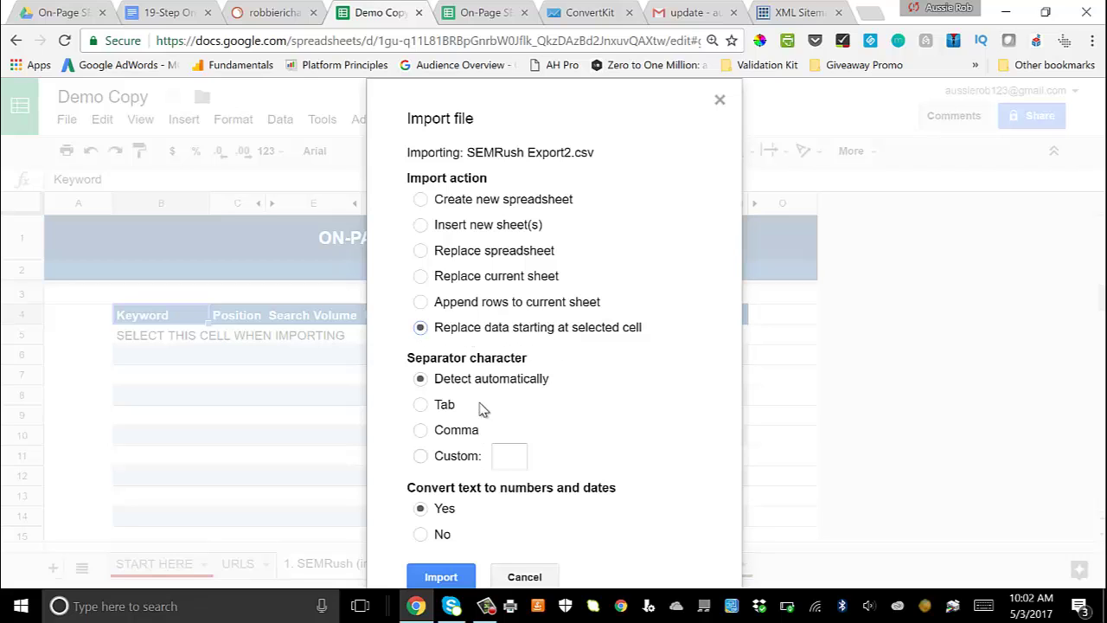
left_click(440, 576)
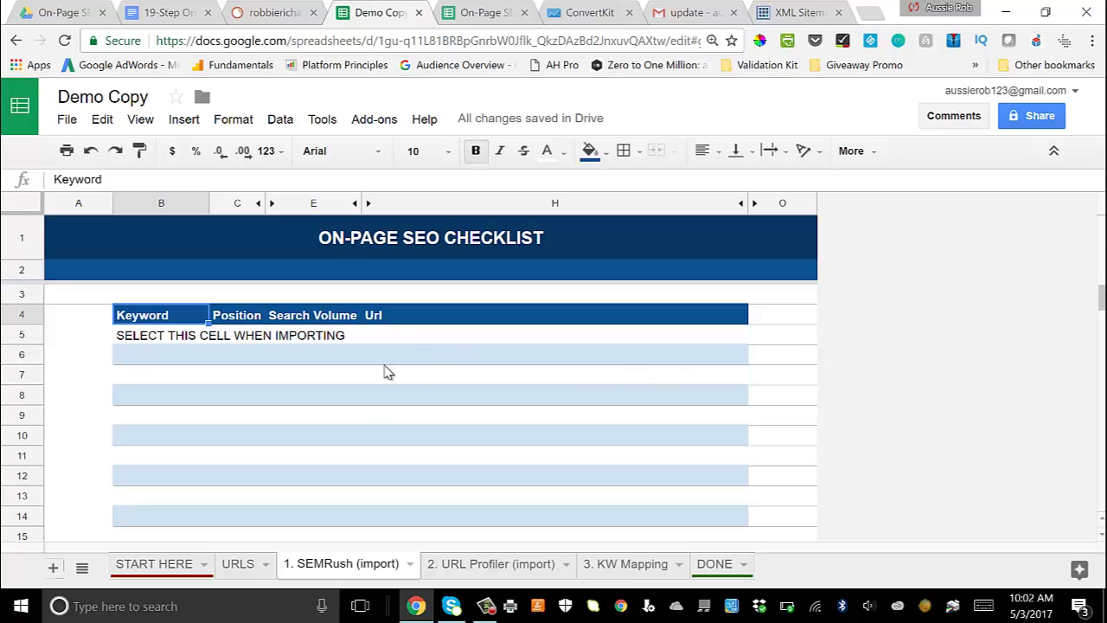
scroll(433, 415, "down", 3)
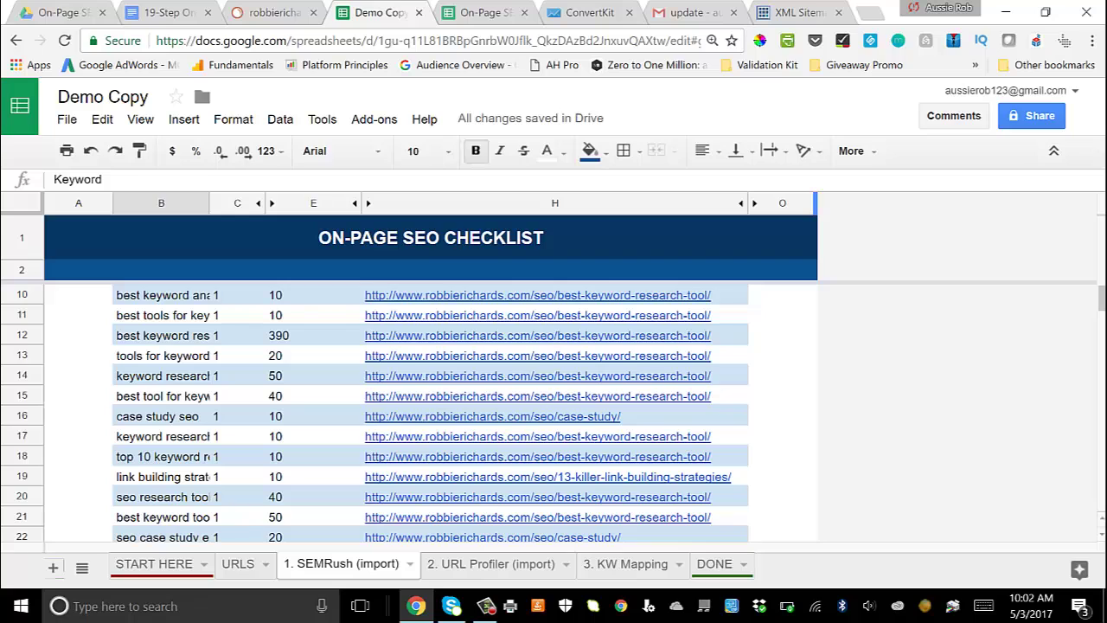
scroll(259, 321, "up", 3)
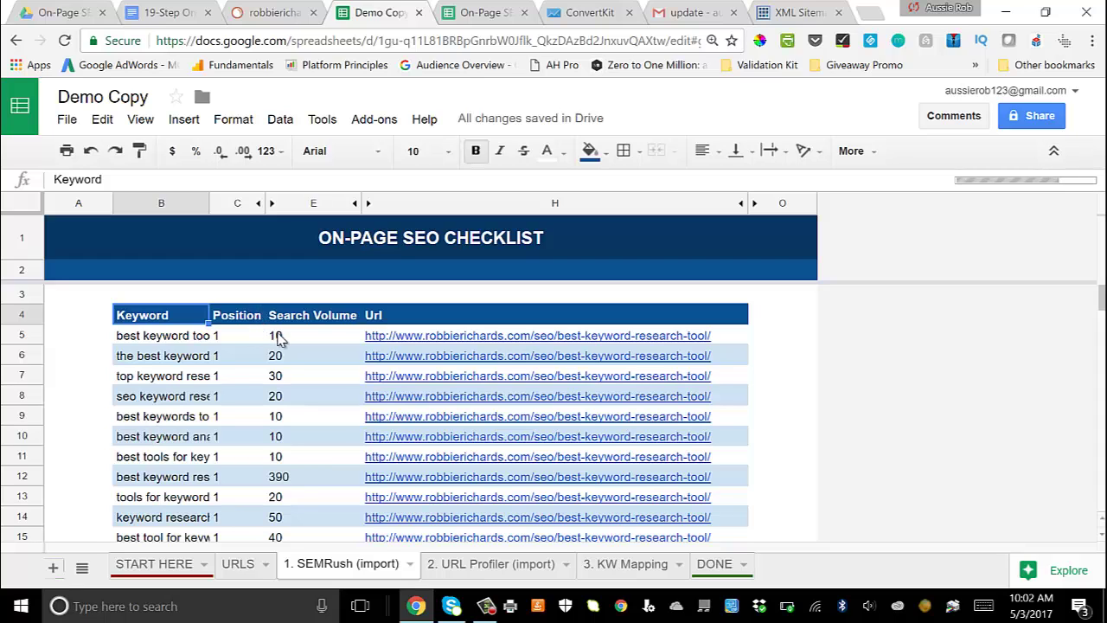
scroll(487, 330, "down", 15)
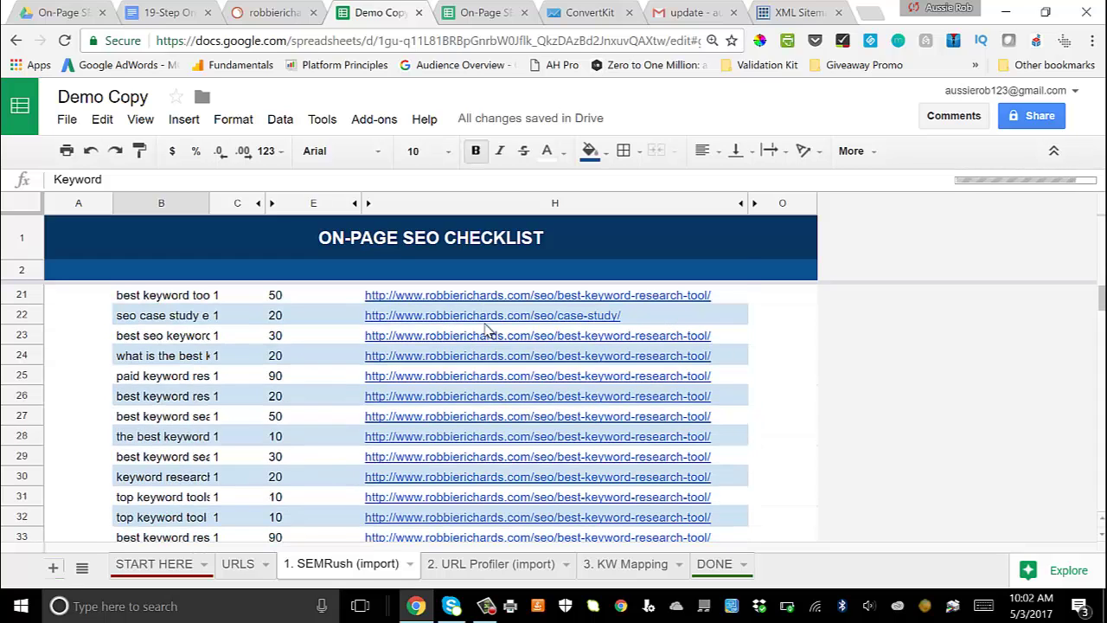
scroll(487, 352, "up", 15)
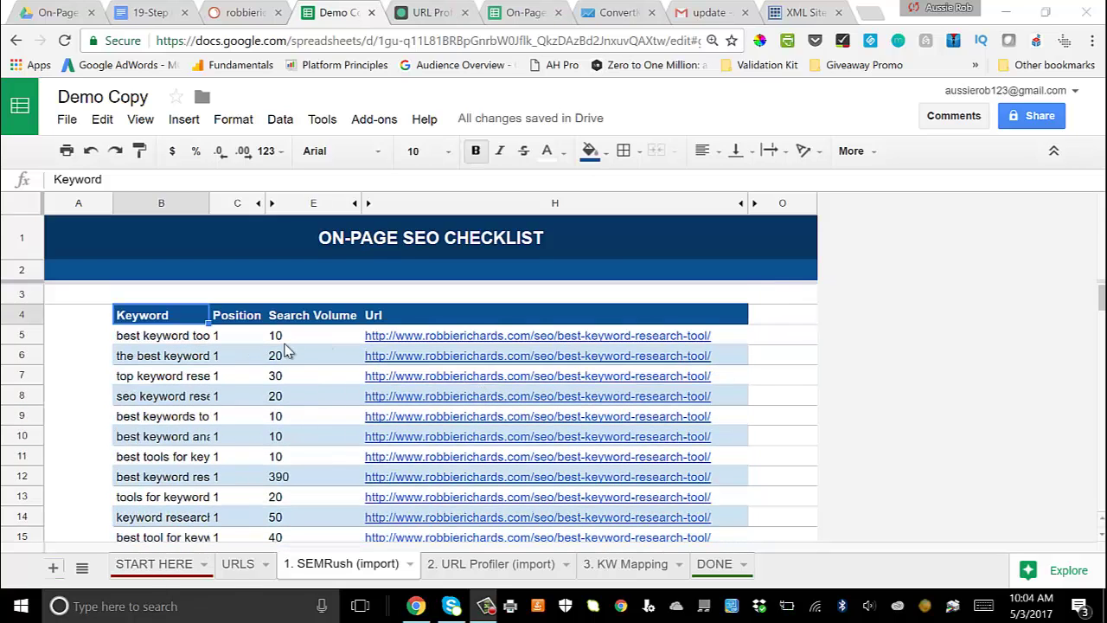
Check the SEMrush import status on the START HERE sheet and read the Step #4 instructions for importing URL Profiler site data.
left_click(155, 564)
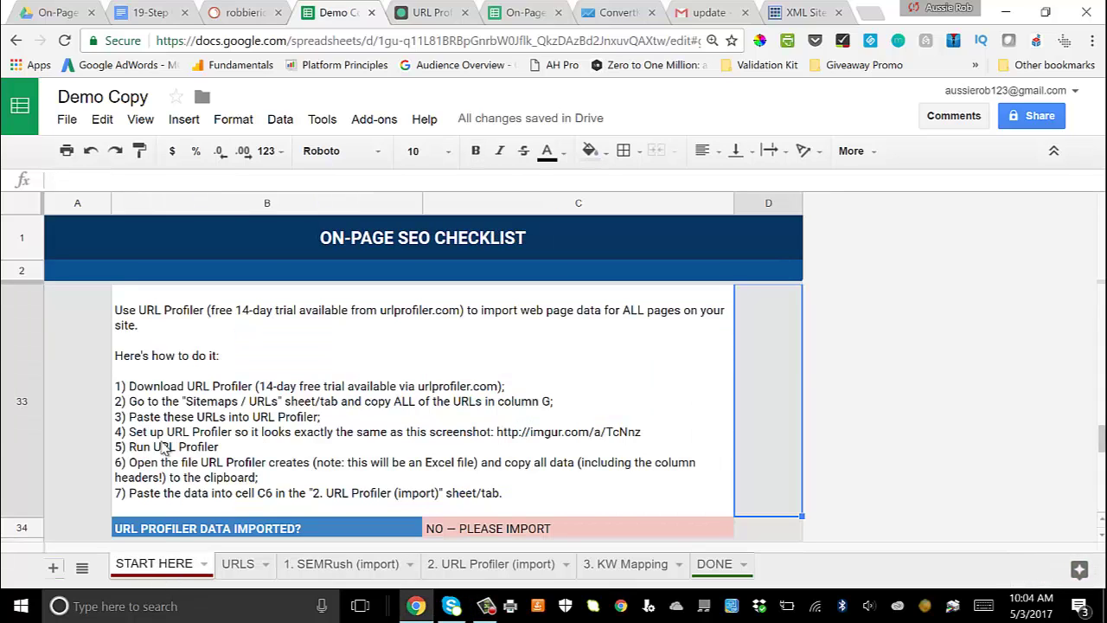
scroll(204, 421, "up", 3)
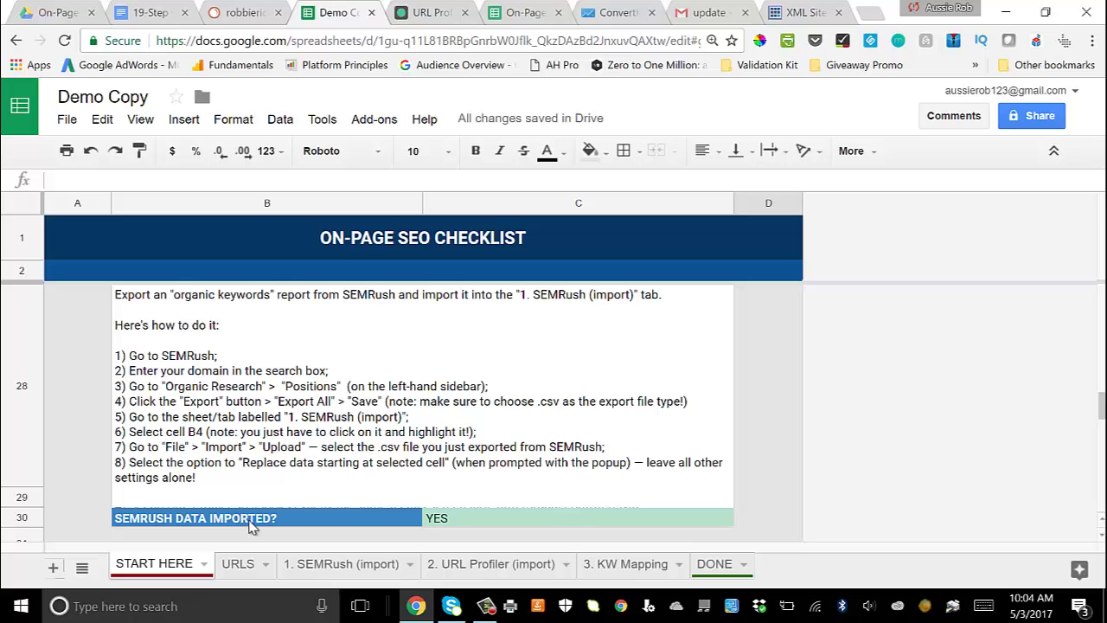
scroll(472, 510, "up", 1)
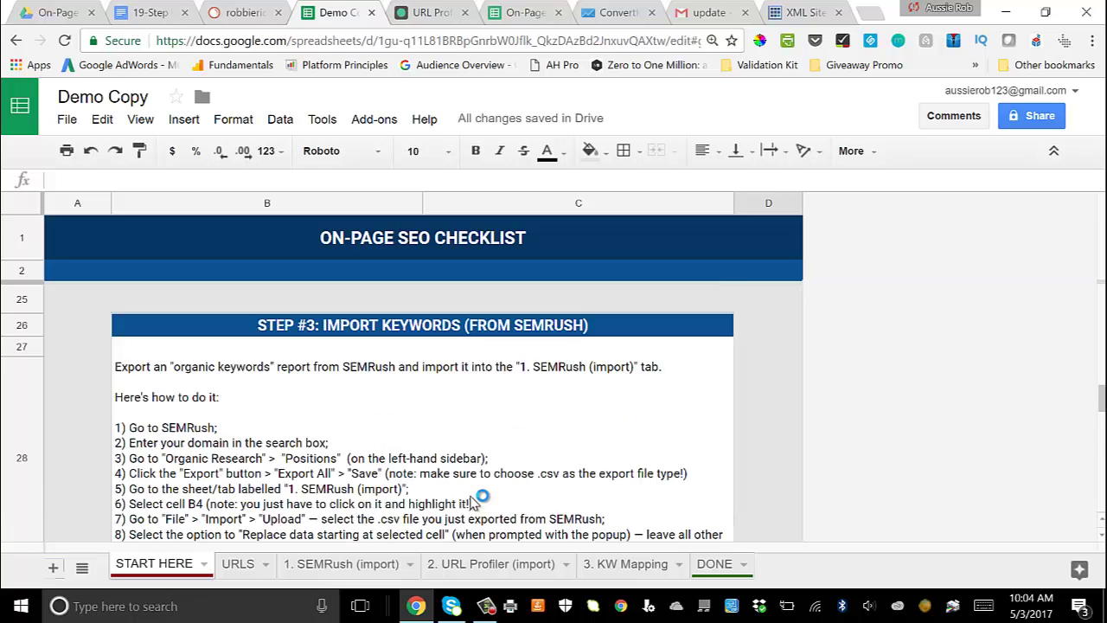
scroll(473, 504, "down", 3)
scroll(473, 504, "up", 1)
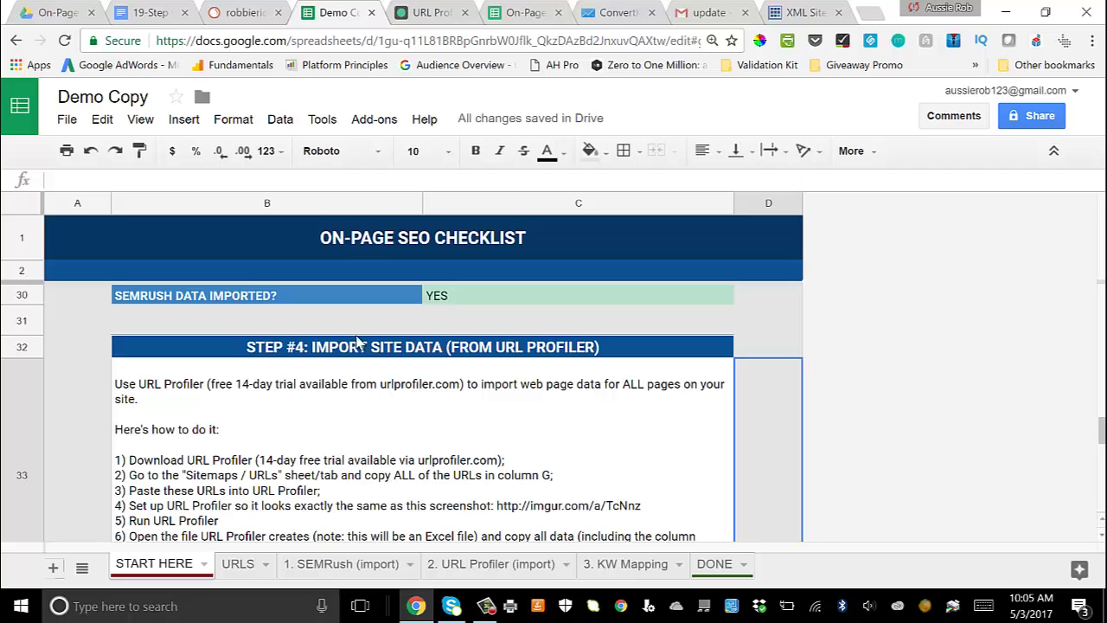
scroll(245, 428, "down", 1)
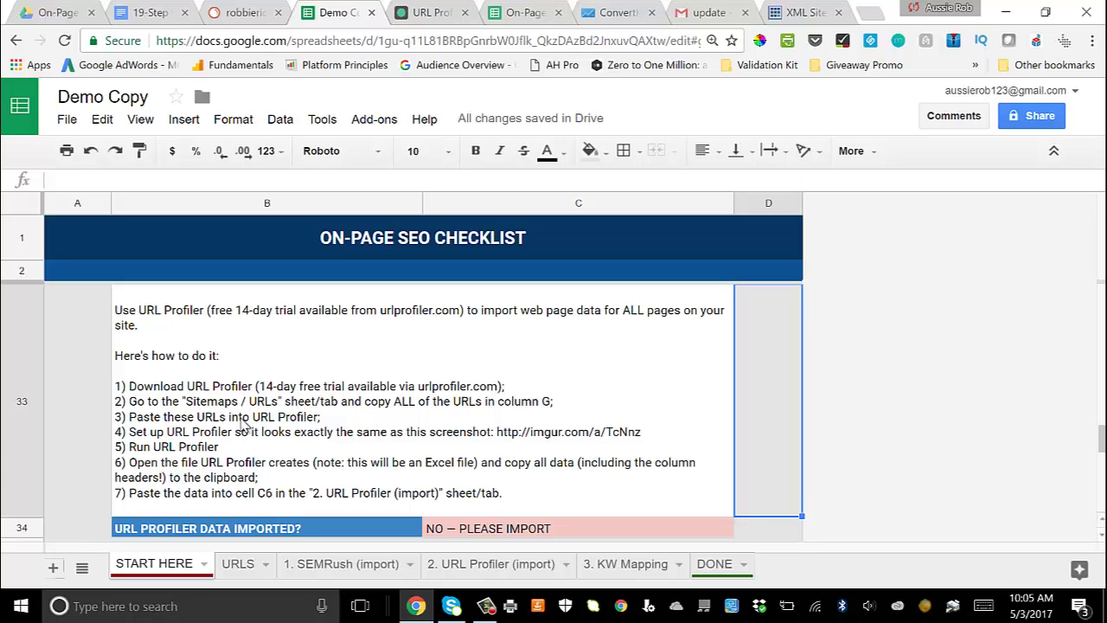
Copy all of the page URLs in column B, rows 1 to 26, of the URLS sheet.
left_click(239, 564)
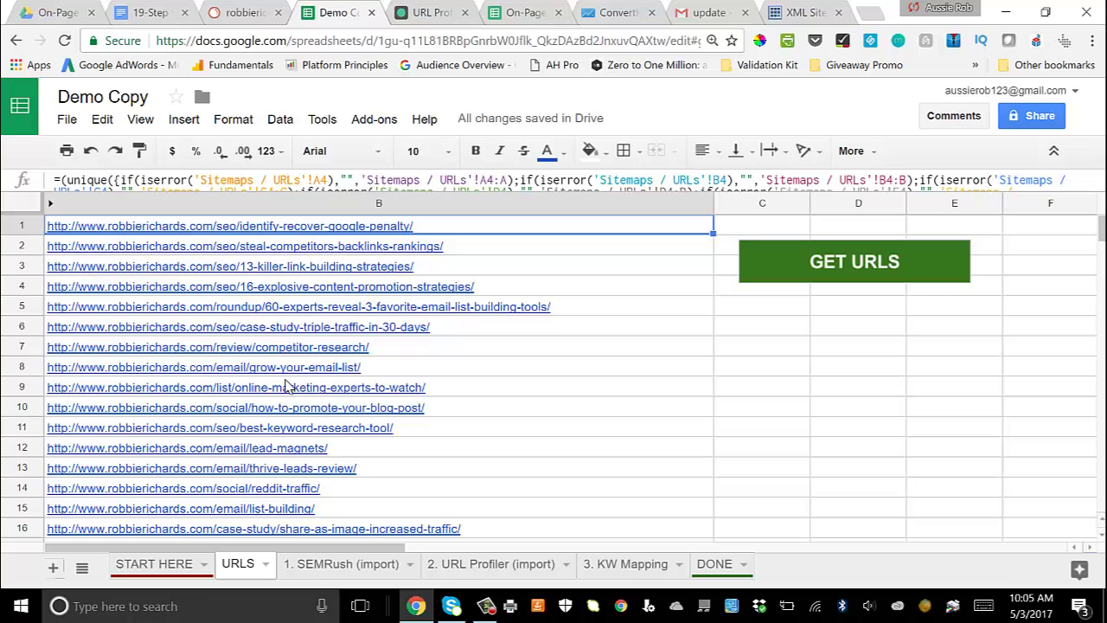
left_click(707, 288)
left_click(692, 230)
left_click_drag(692, 230, 648, 492)
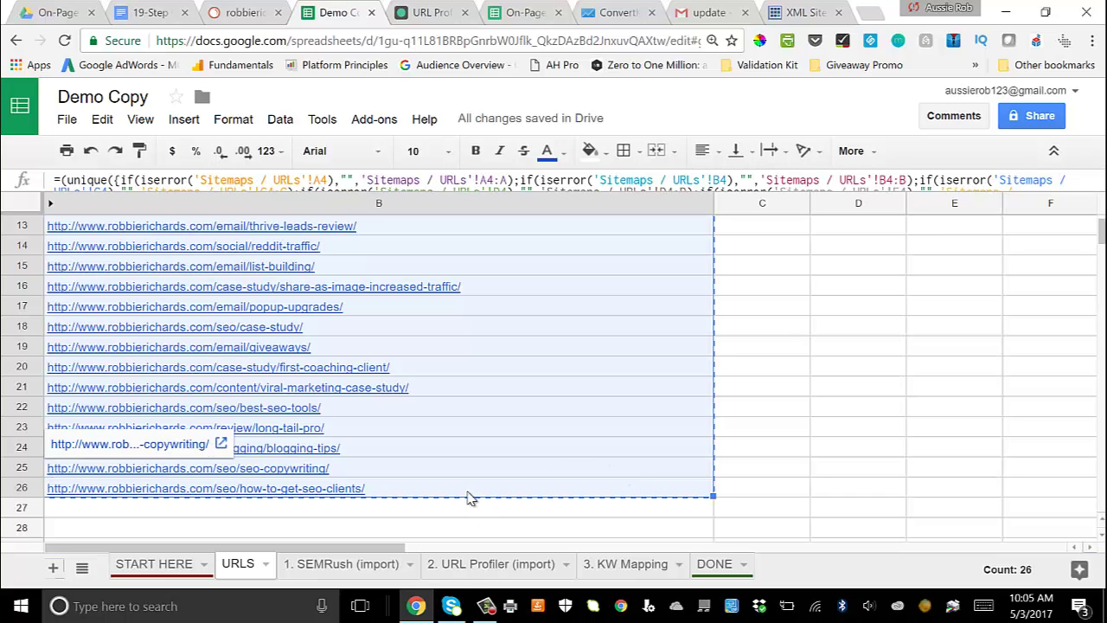
Switch to URL Profiler and paste the copied page URLs into its URL List.
key("alt+Tab")
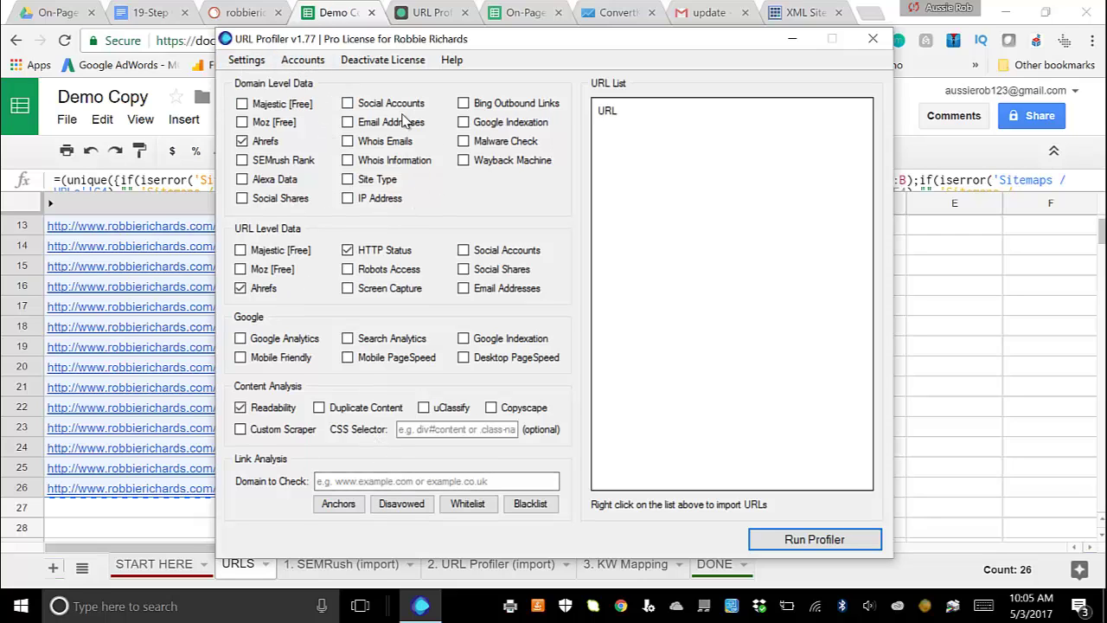
right_click(610, 121)
left_click(640, 132)
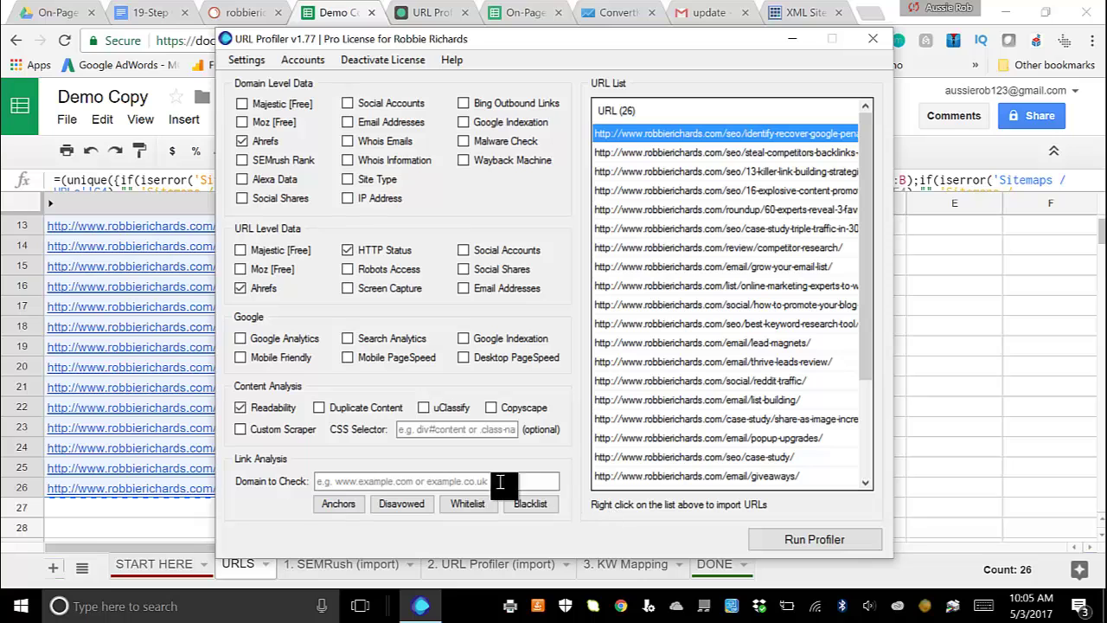
Enable Mobile Friendly and the Custom Scraper, applying CSS selectors h1 and h2 with the Inner Text data type.
left_click(279, 436)
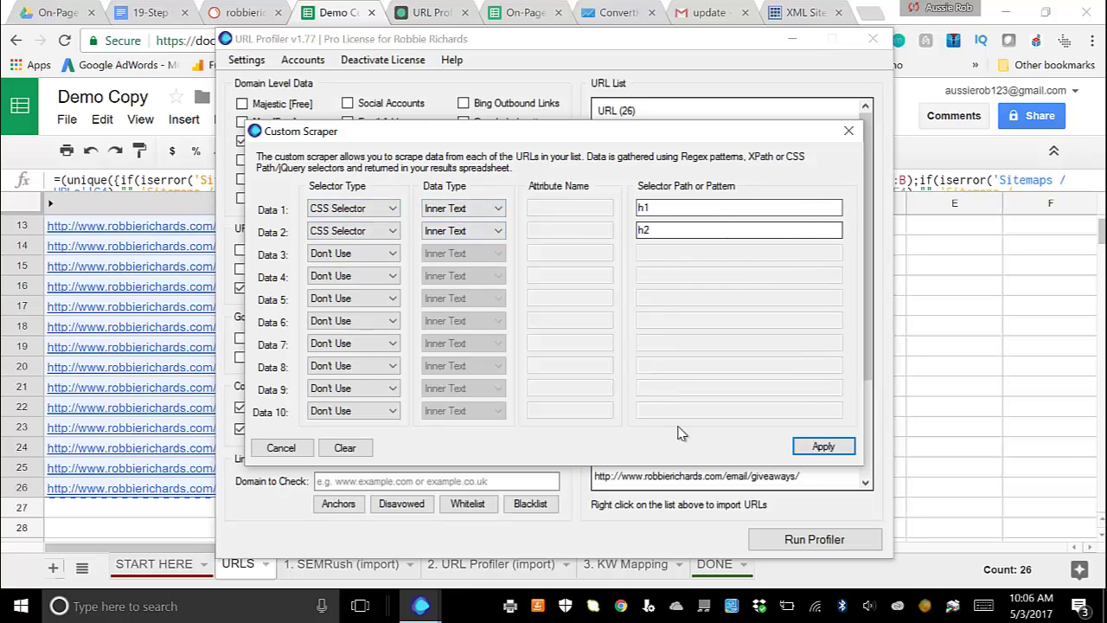
left_click(830, 449)
Run the profiler, saving the results as URL Profiler 2 in the On Page SEO Checklist folder, and open the finished file.
left_click(816, 552)
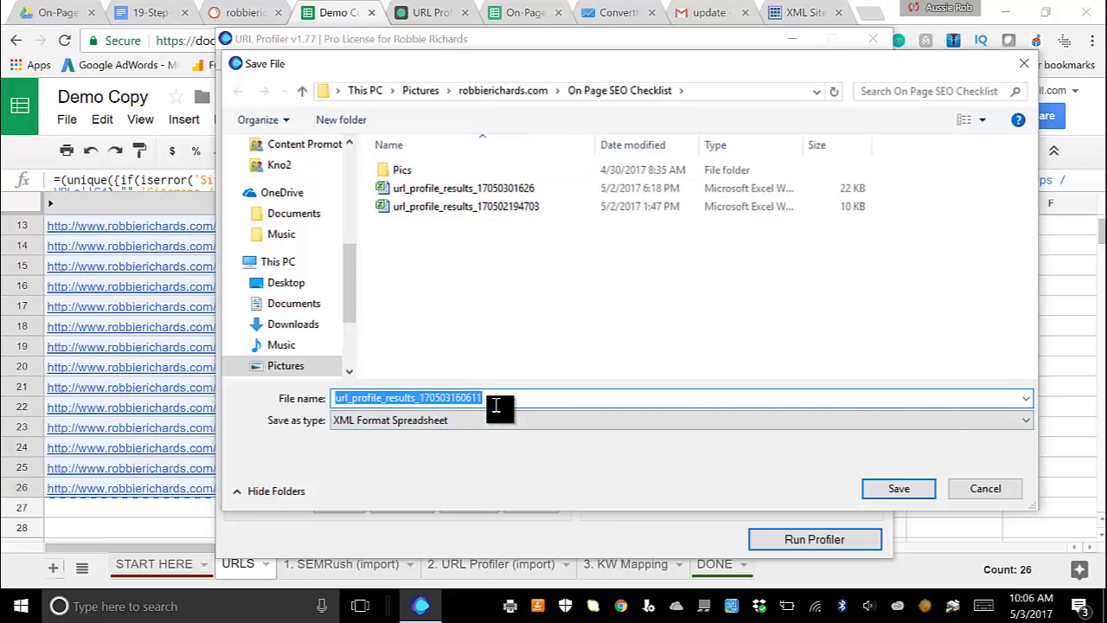
type("URL Profil")
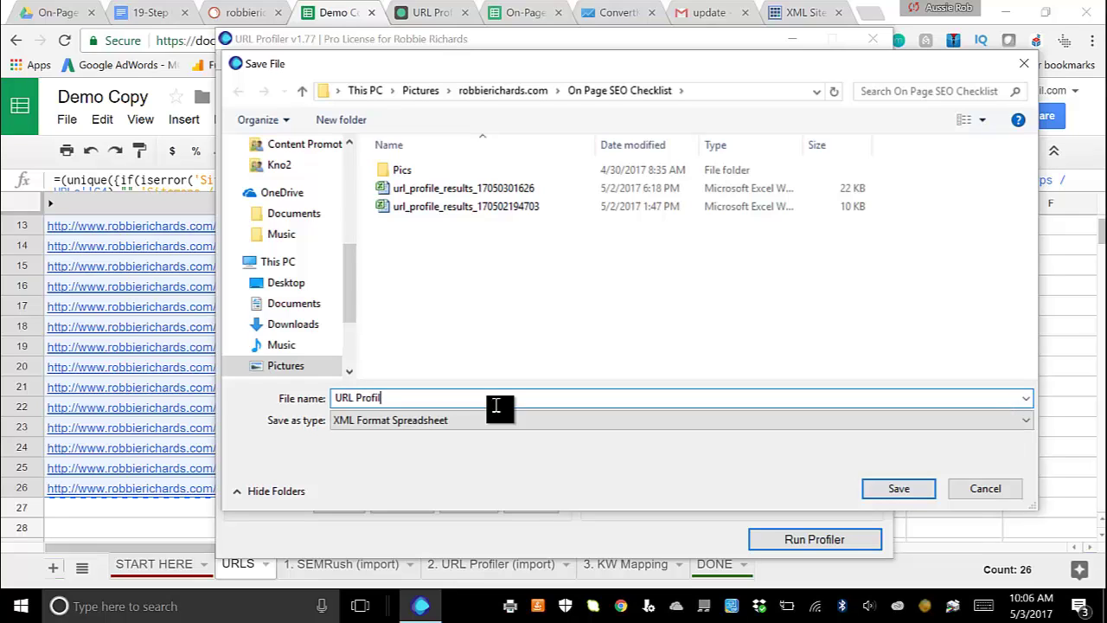
type("er 2")
left_click(896, 489)
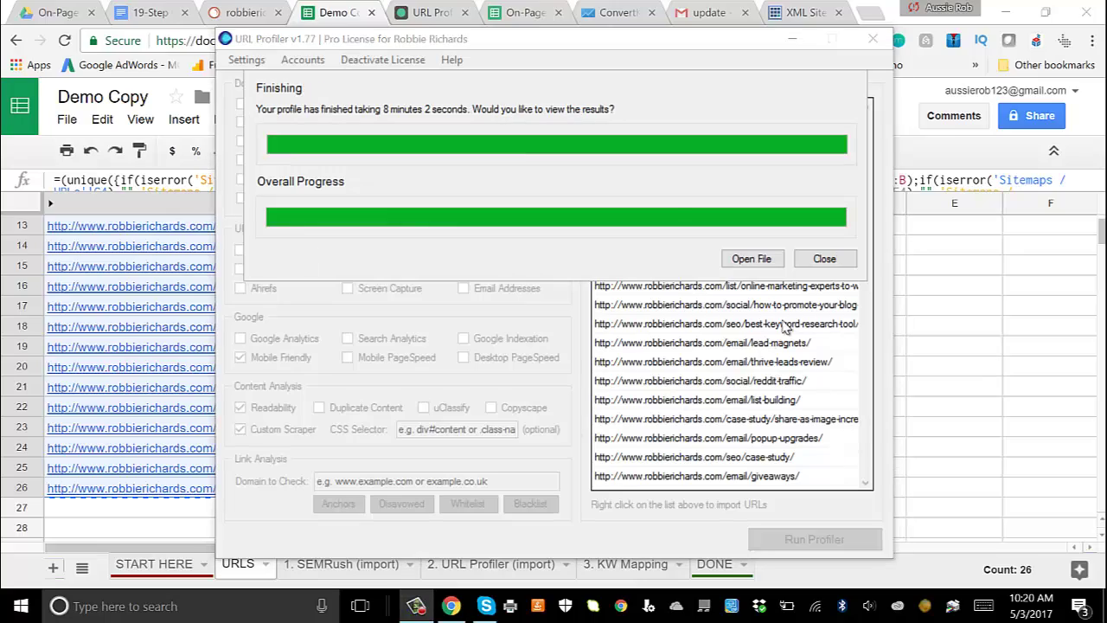
left_click(749, 258)
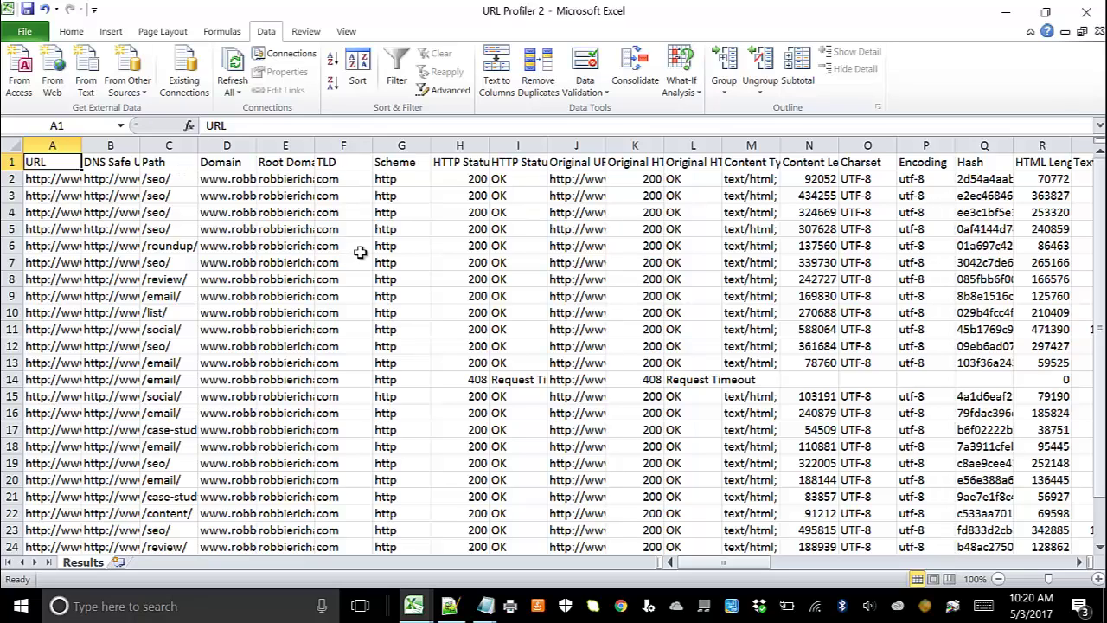
Widen column A of the Results sheet to fit the full page URLs.
left_click_drag(467, 162, 4, 162)
left_click(65, 192)
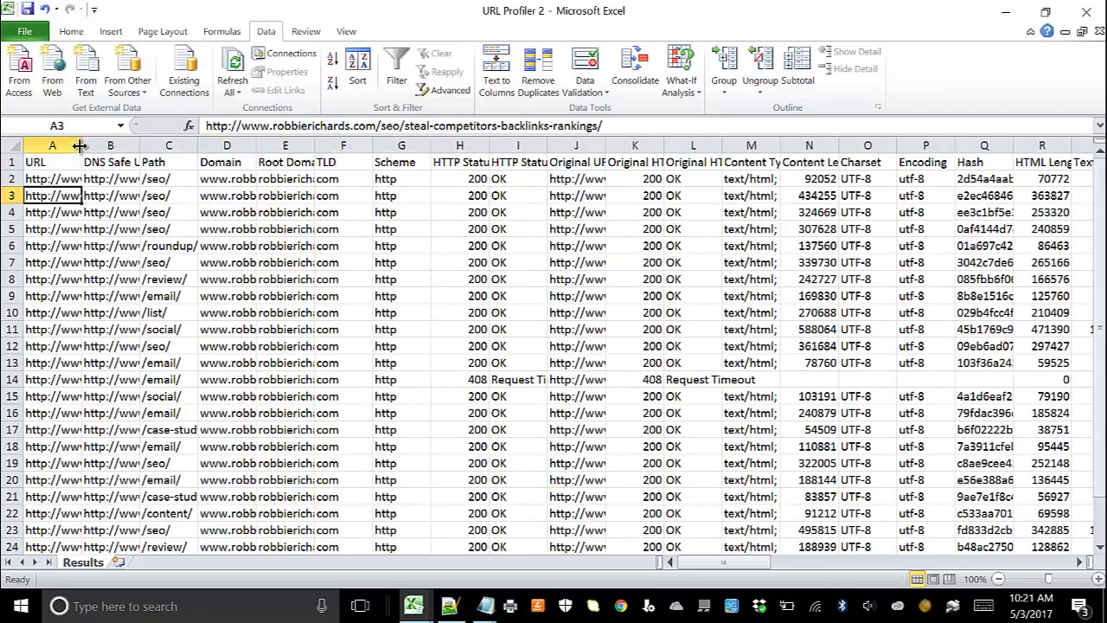
double_click(81, 146)
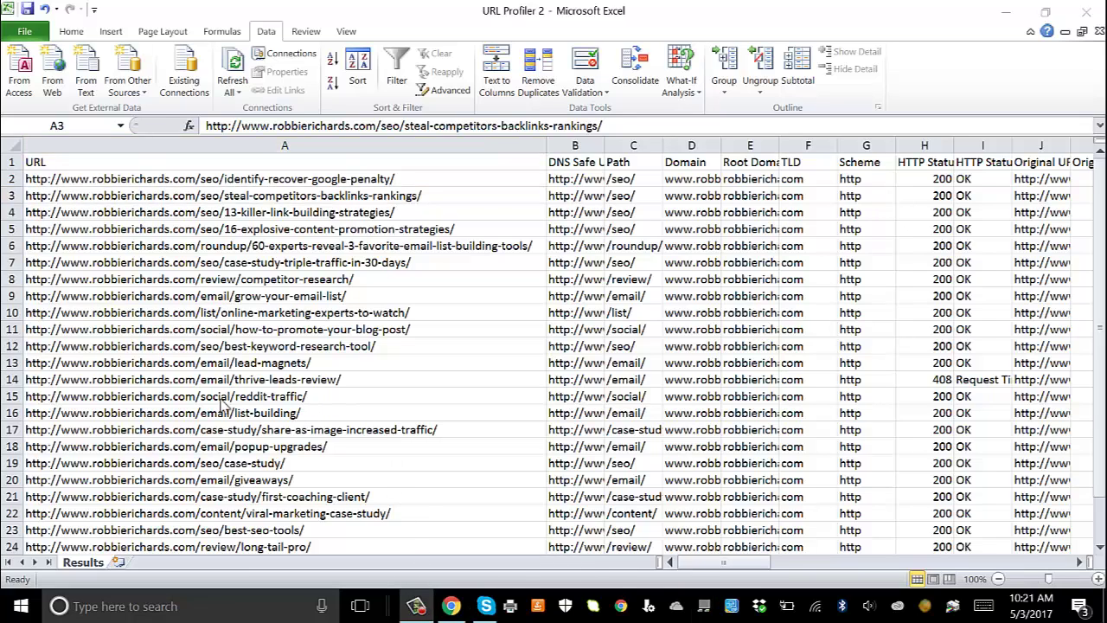
Copy all data on the Results sheet, including the column headers.
left_click(19, 150)
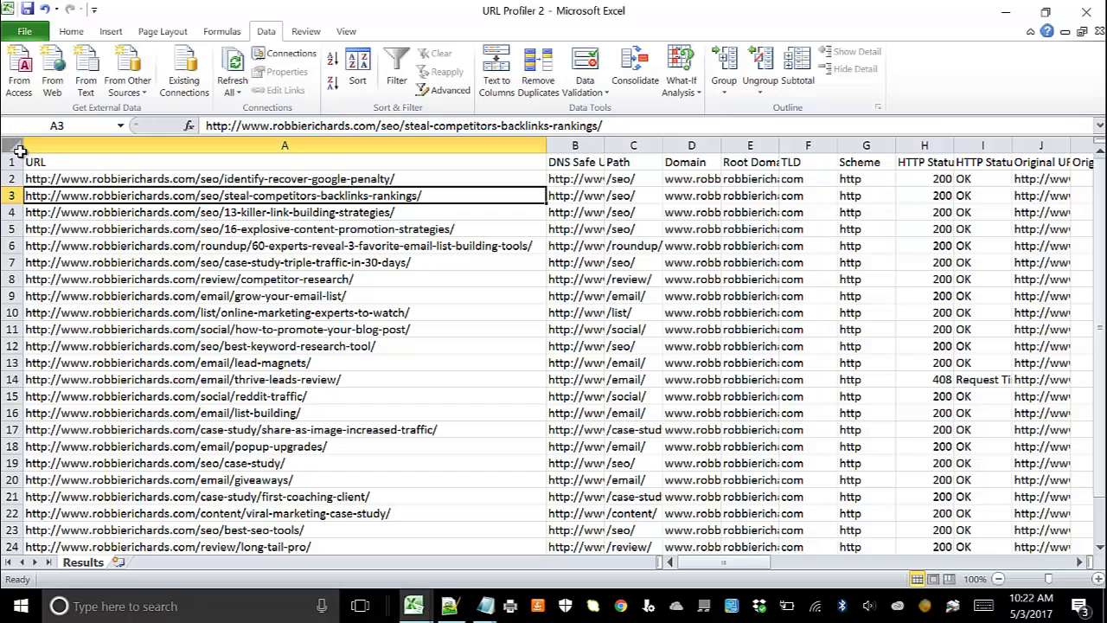
left_click(17, 149)
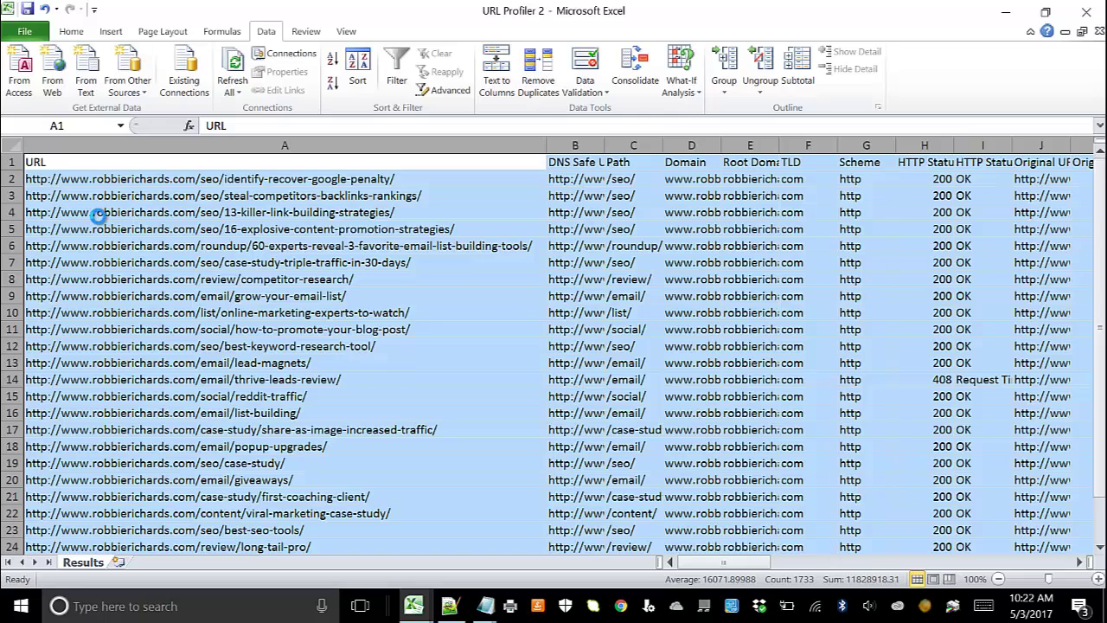
key("ctrl+c")
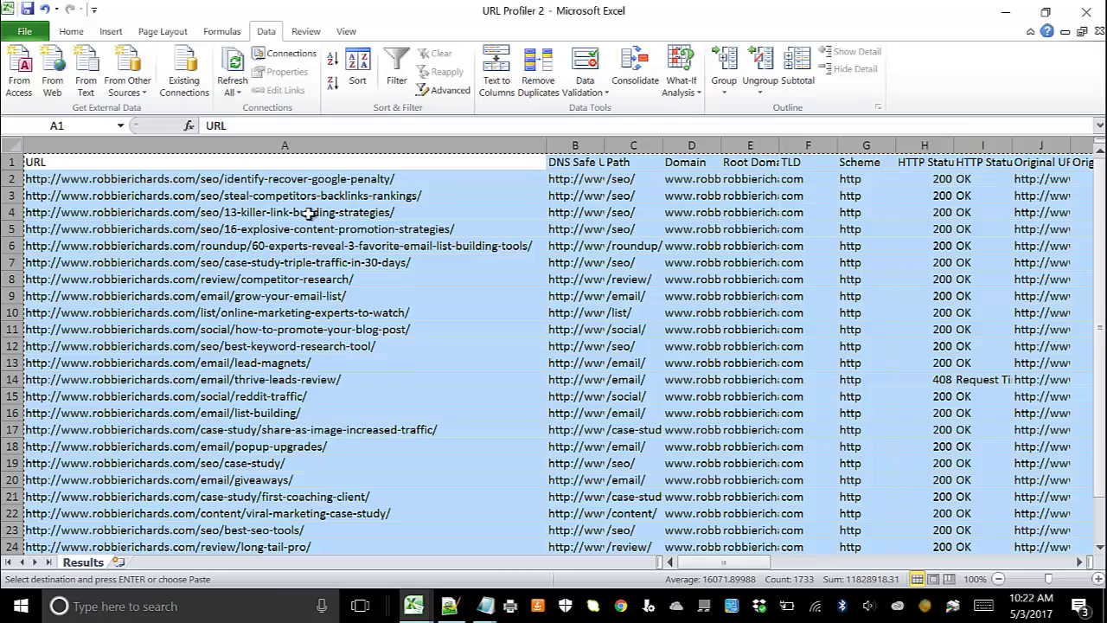
Return to the Demo Copy spreadsheet, recheck the Step #4 instructions on START HERE, and open the 2. URL Profiler (import) sheet.
left_click(1007, 13)
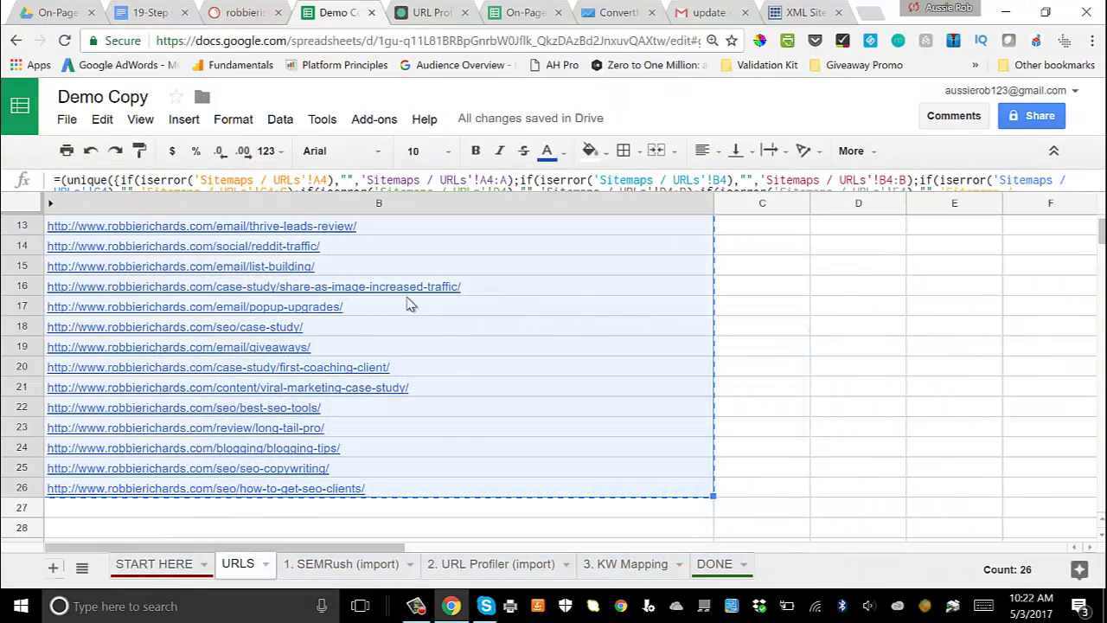
left_click(154, 564)
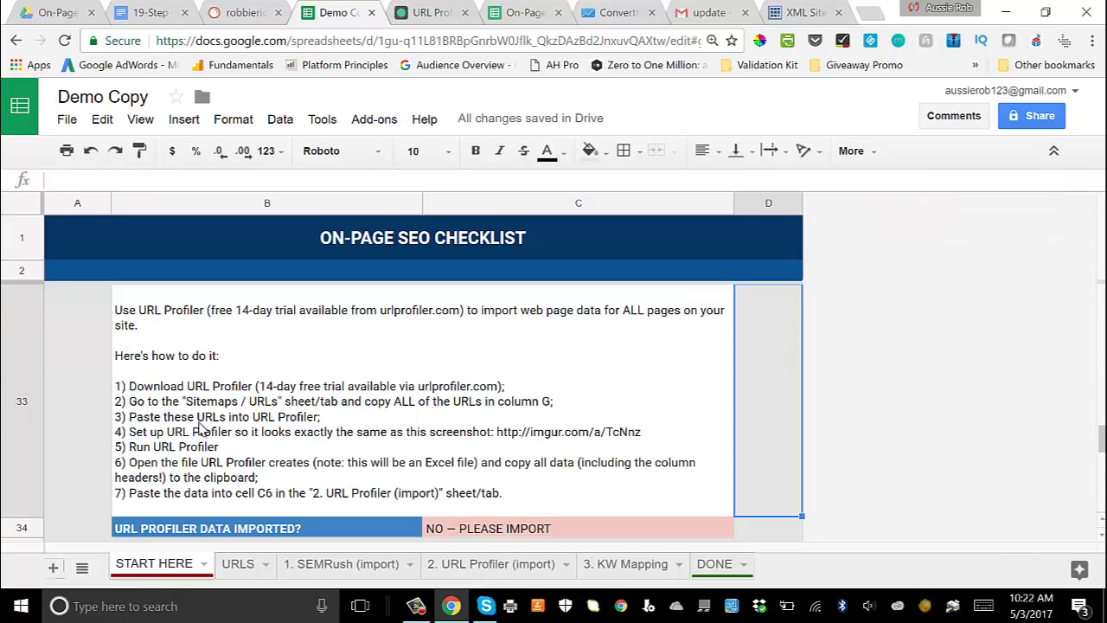
scroll(199, 430, "up", 1)
scroll(277, 368, "down", 1)
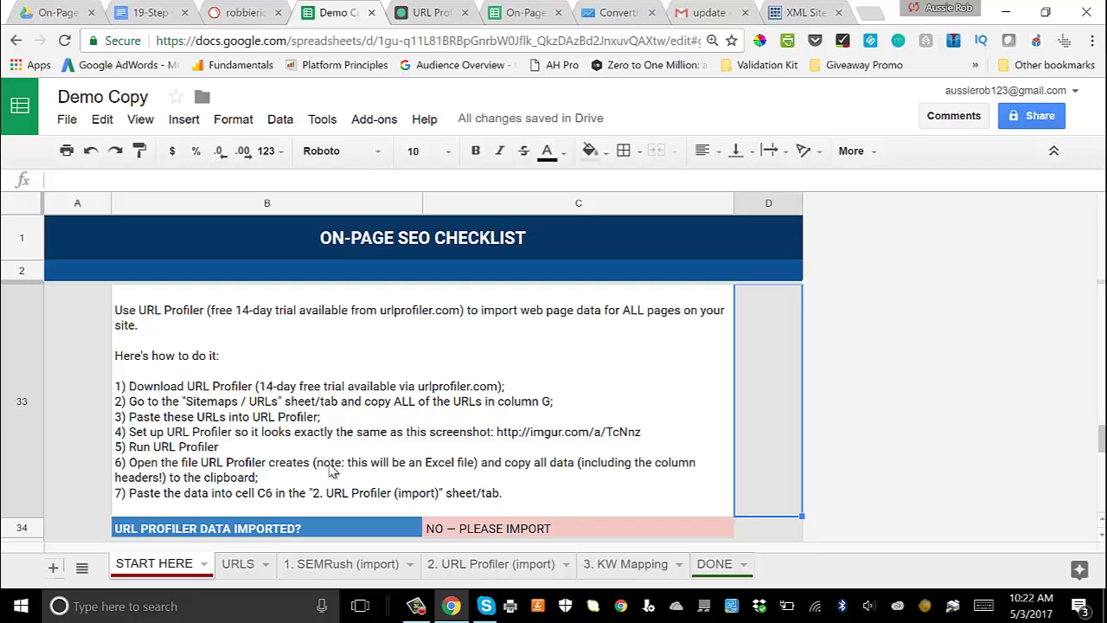
left_click(475, 566)
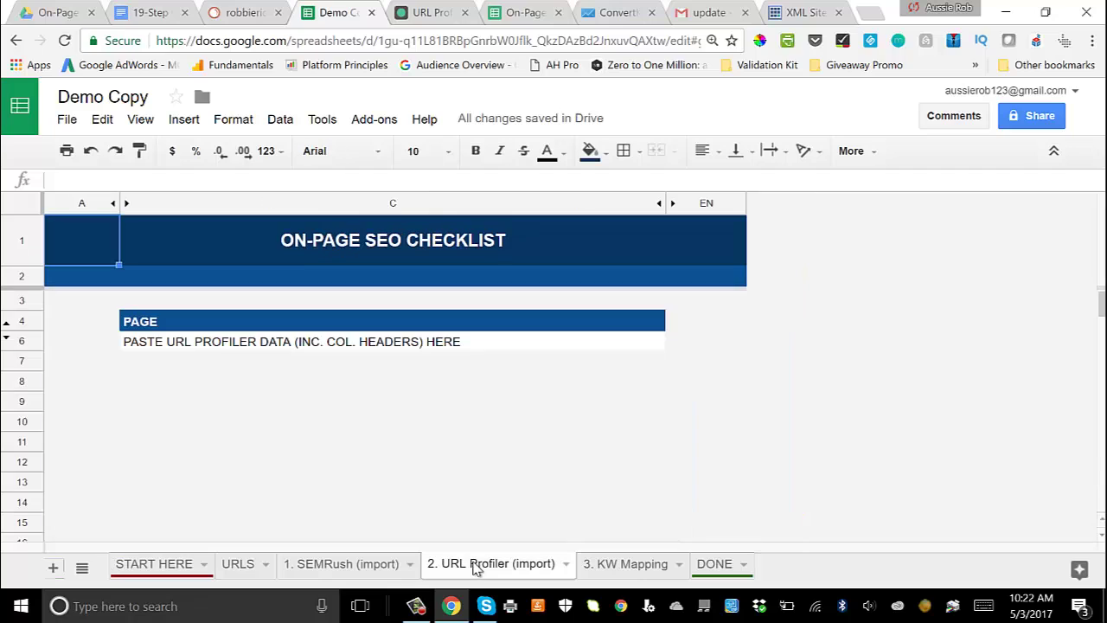
Paste the copied URL Profiler data, including column headers, into cell C6 and look through the imported page URLs.
left_click(137, 343)
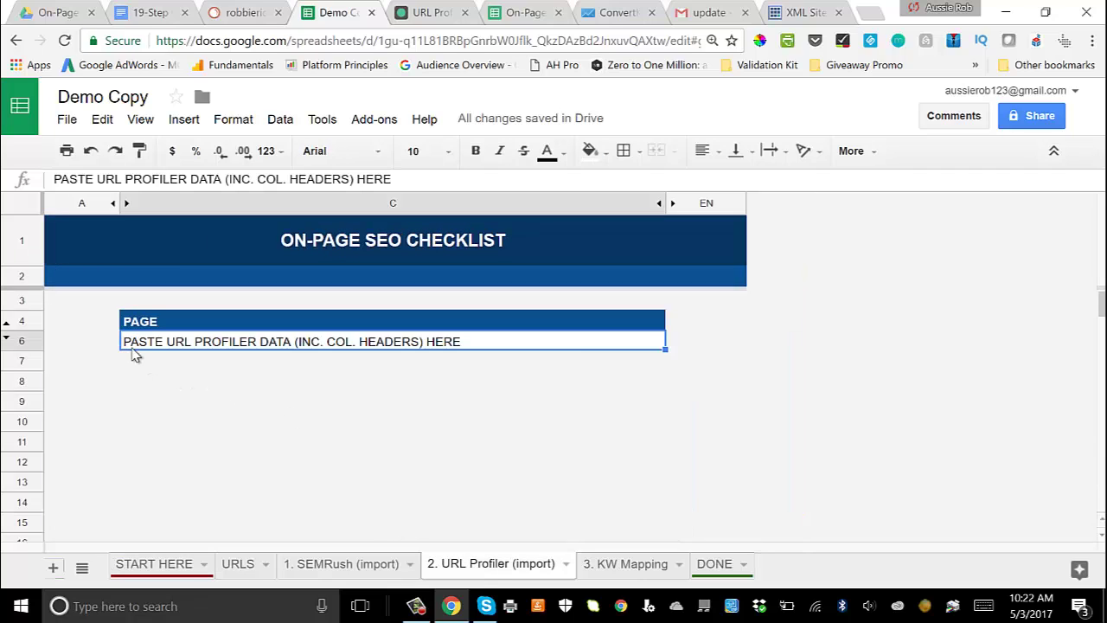
right_click(135, 346)
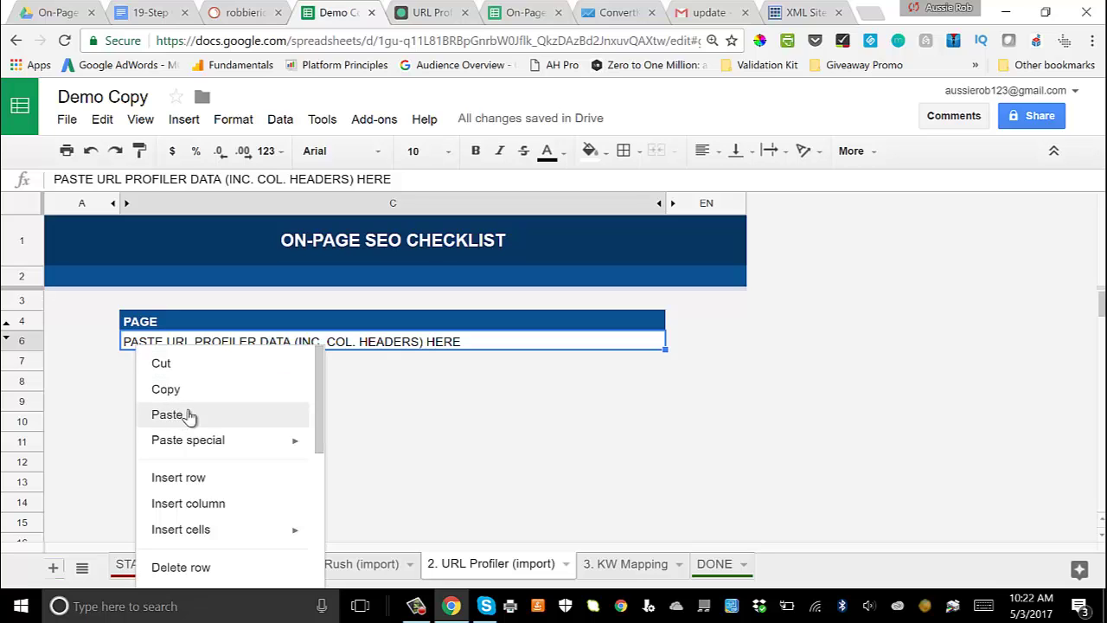
key("ctrl+v")
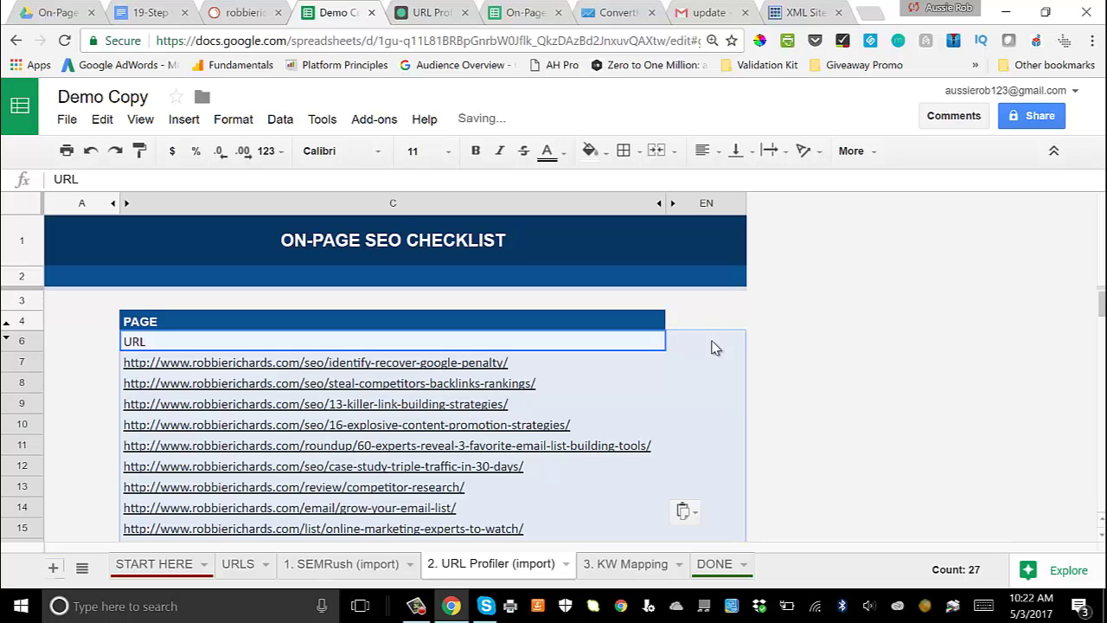
scroll(781, 309, "down", 3)
scroll(781, 309, "down", 4)
scroll(781, 306, "up", 6)
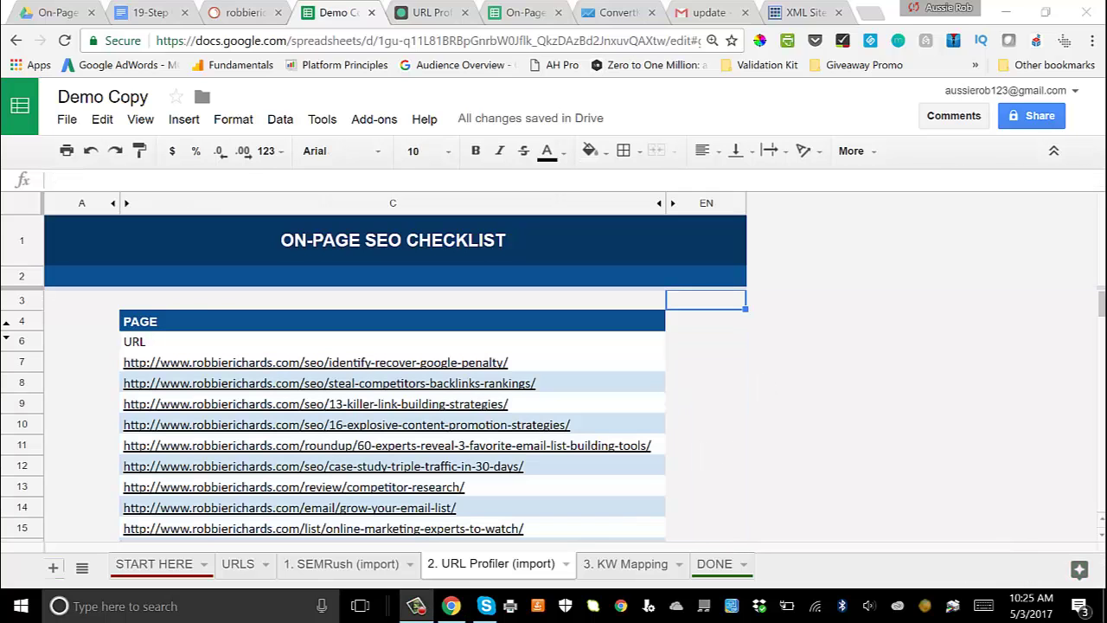
scroll(235, 348, "down", 10)
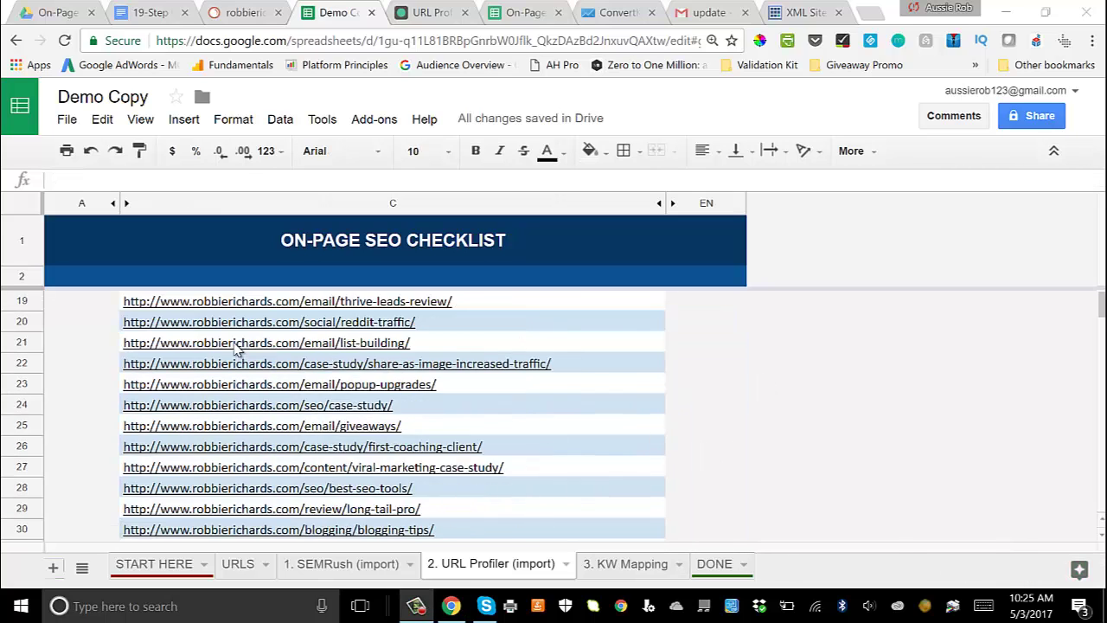
scroll(235, 348, "up", 10)
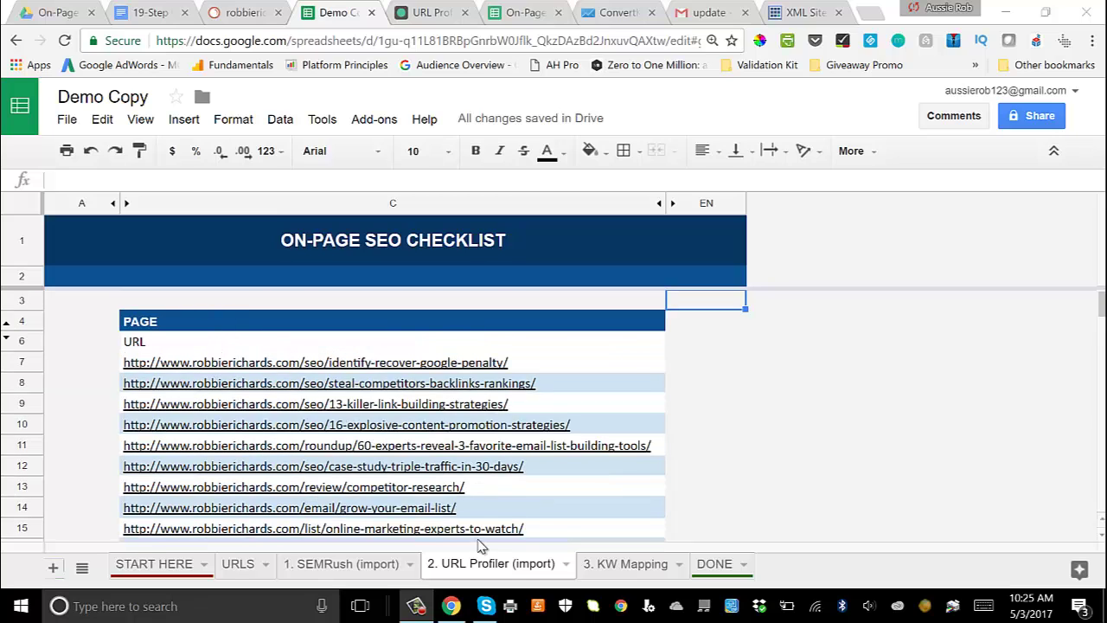
On the START HERE sheet, check the URL Profiler import status and read the Step #5 instructions for mapping keywords.
key("ctrl+shift+Page_Up")
key("ctrl+shift+Page_Up")
key("ctrl+shift+Page_Up")
key("ctrl+shift+Page_Up")
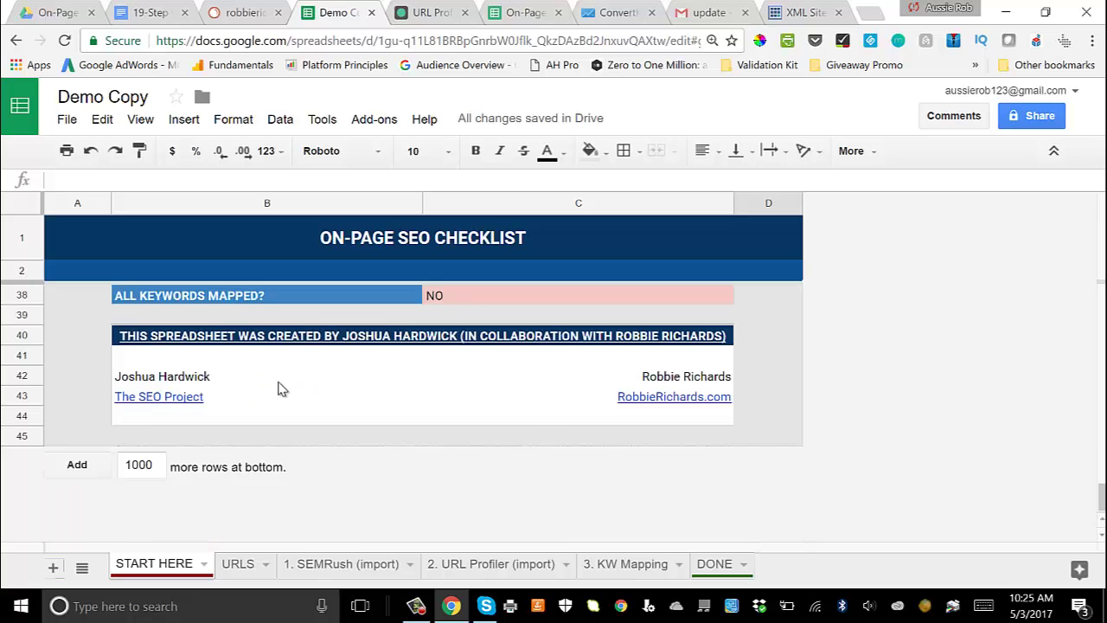
scroll(281, 389, "down", 3)
scroll(281, 389, "up", 2)
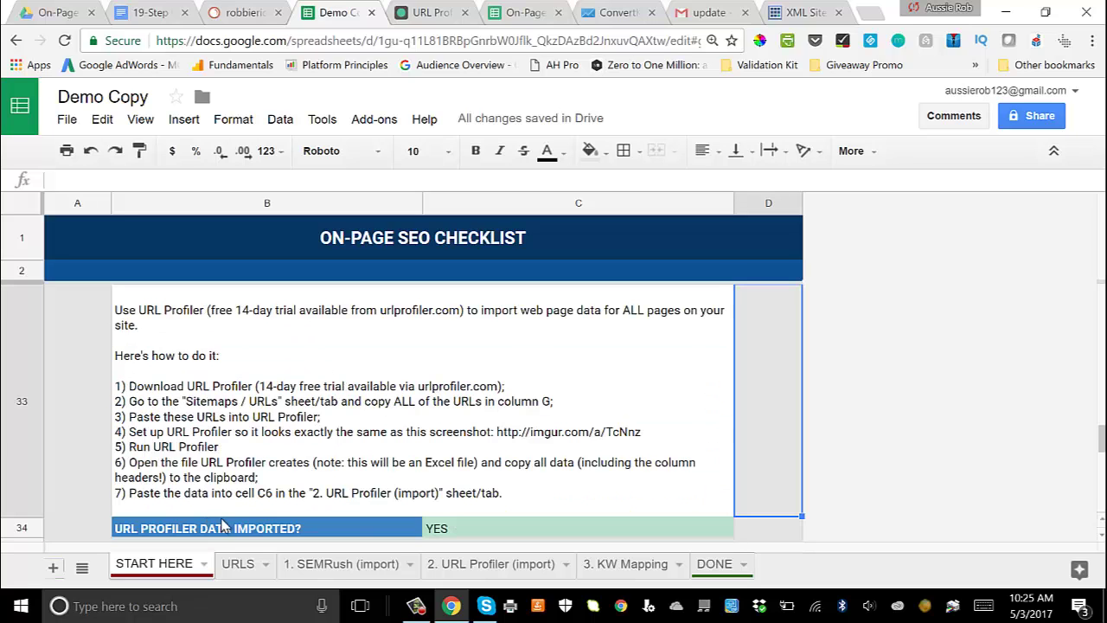
scroll(389, 529, "down", 2)
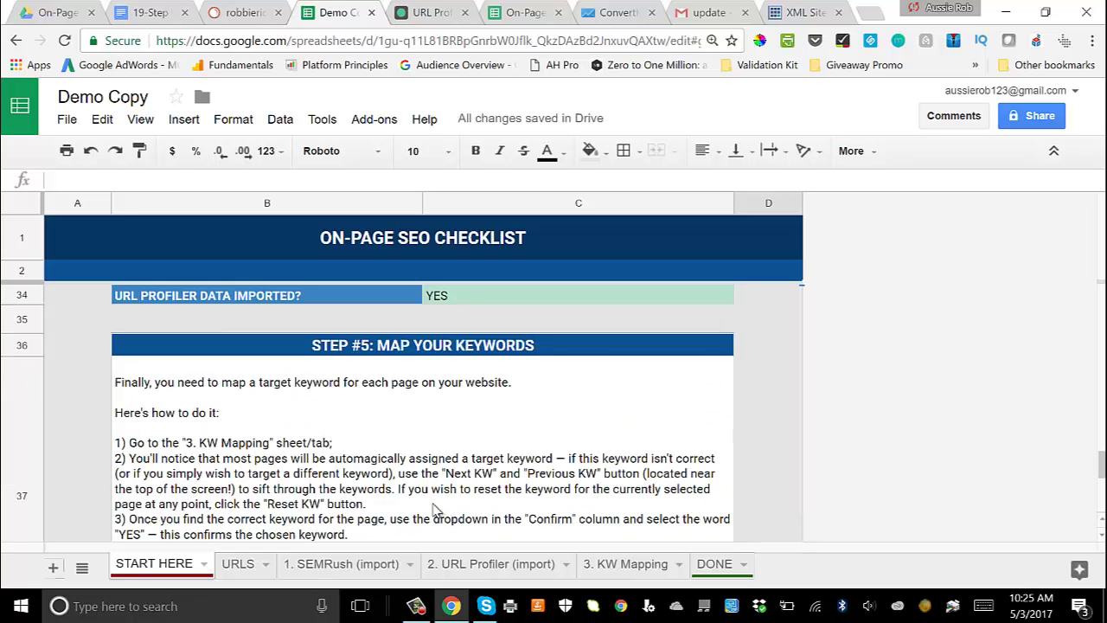
scroll(230, 425, "down", 1)
scroll(230, 425, "up", 1)
scroll(430, 461, "down", 1)
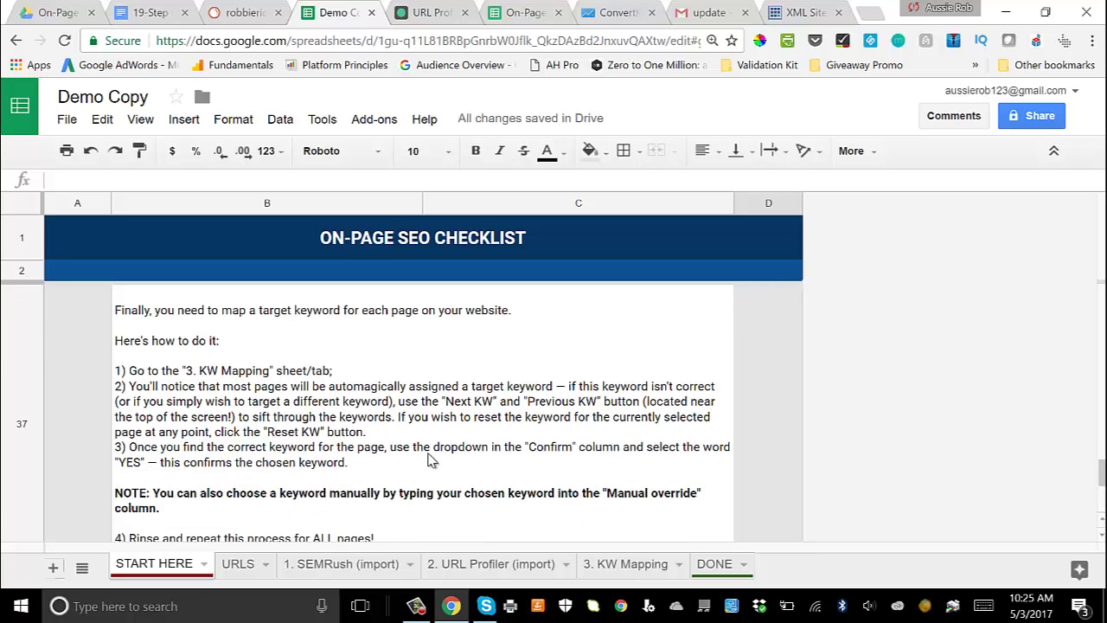
Open the 3. KW Mapping sheet, review the assigned target keywords, and select the one for /seo/identify-recover-google-penalty/.
left_click(616, 566)
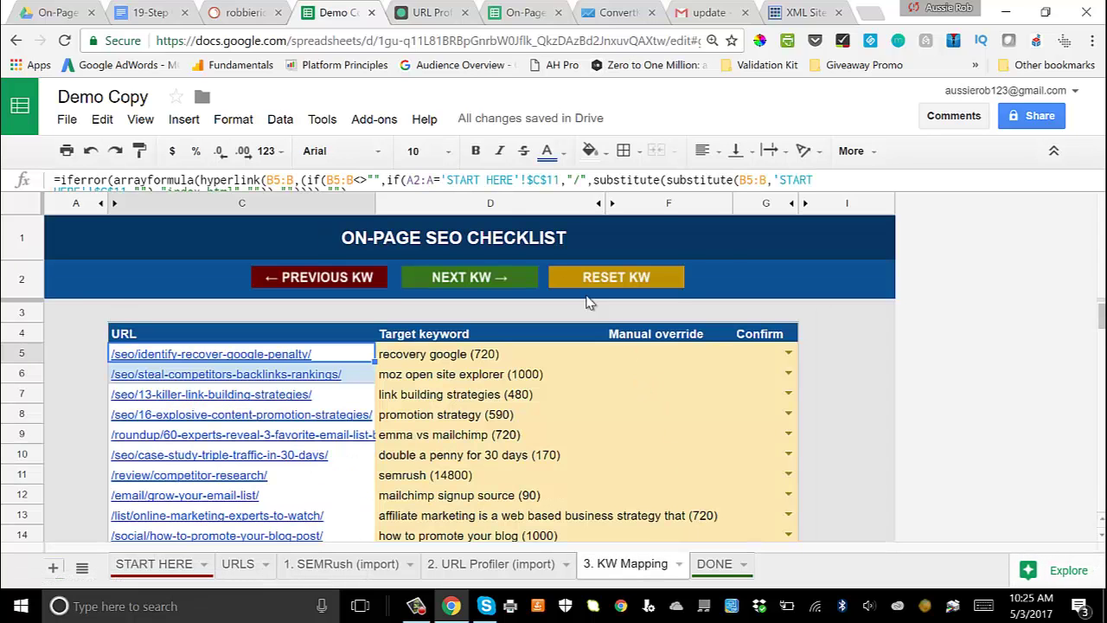
scroll(342, 402, "down", 3)
scroll(343, 402, "up", 1)
scroll(343, 402, "down", 3)
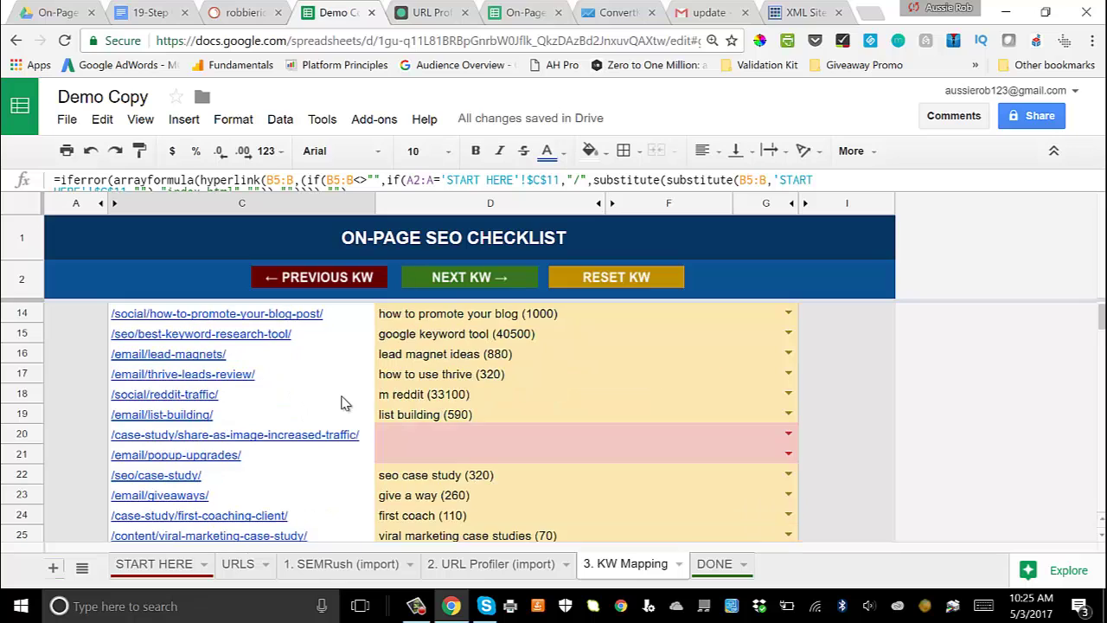
scroll(343, 402, "up", 3)
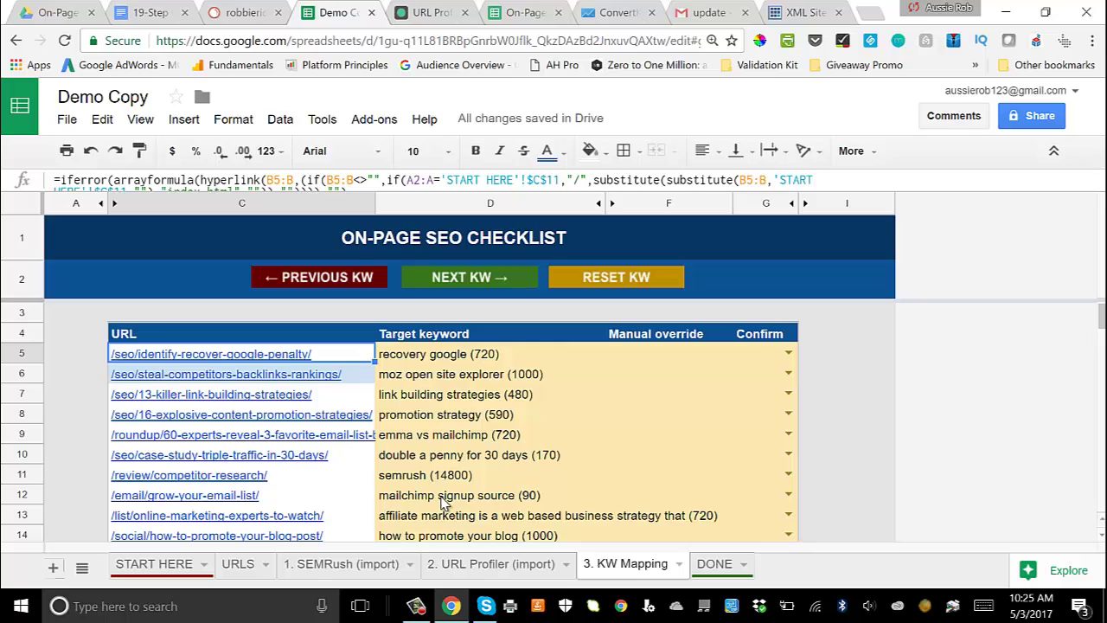
left_click(468, 360)
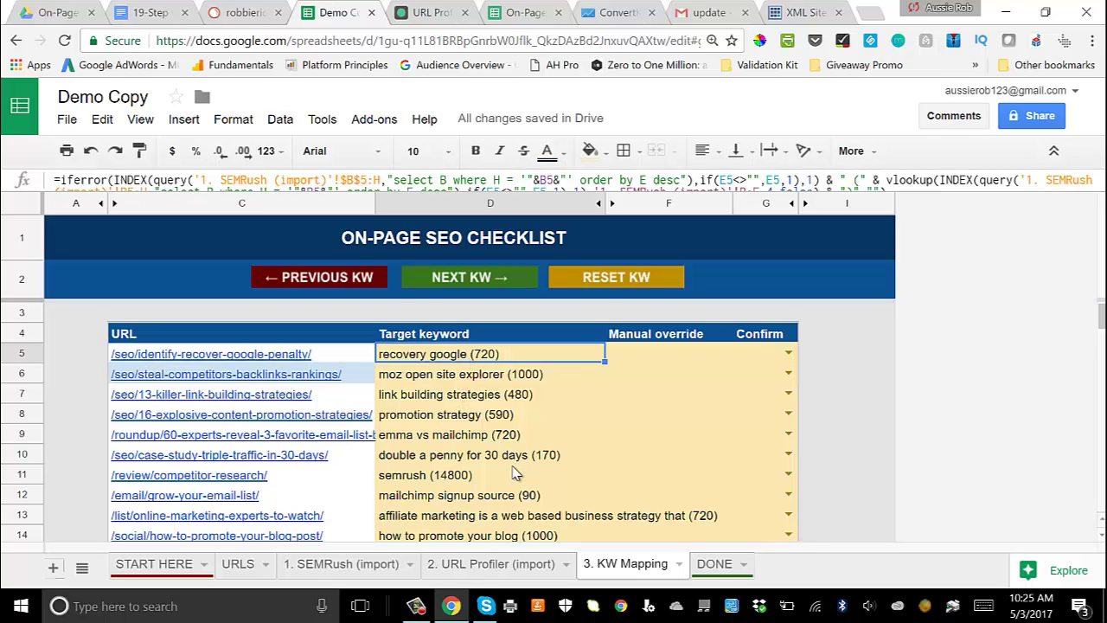
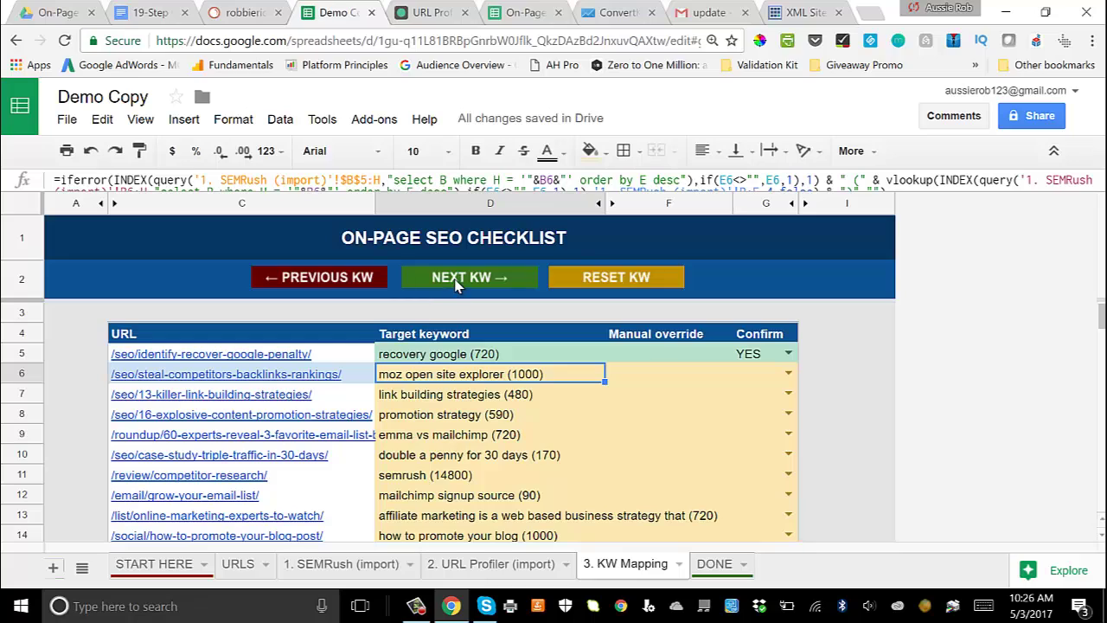
Advance the target keyword for /seo/steal-competitors-backlinks-rankings/ through the suggestions until it is backlink analysis.
left_click(457, 285)
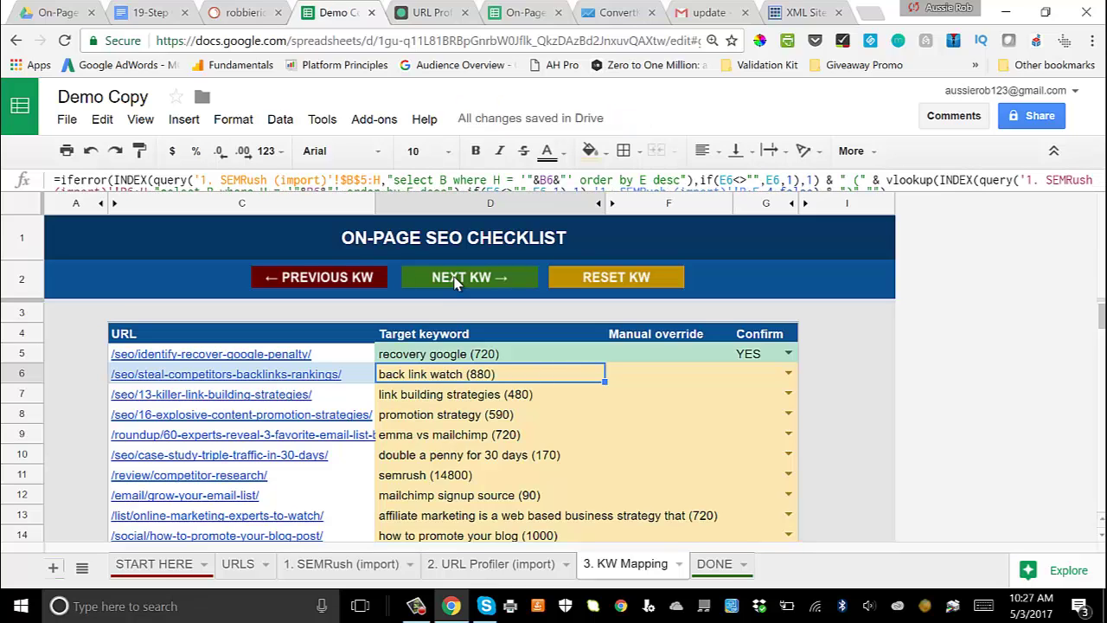
left_click(456, 284)
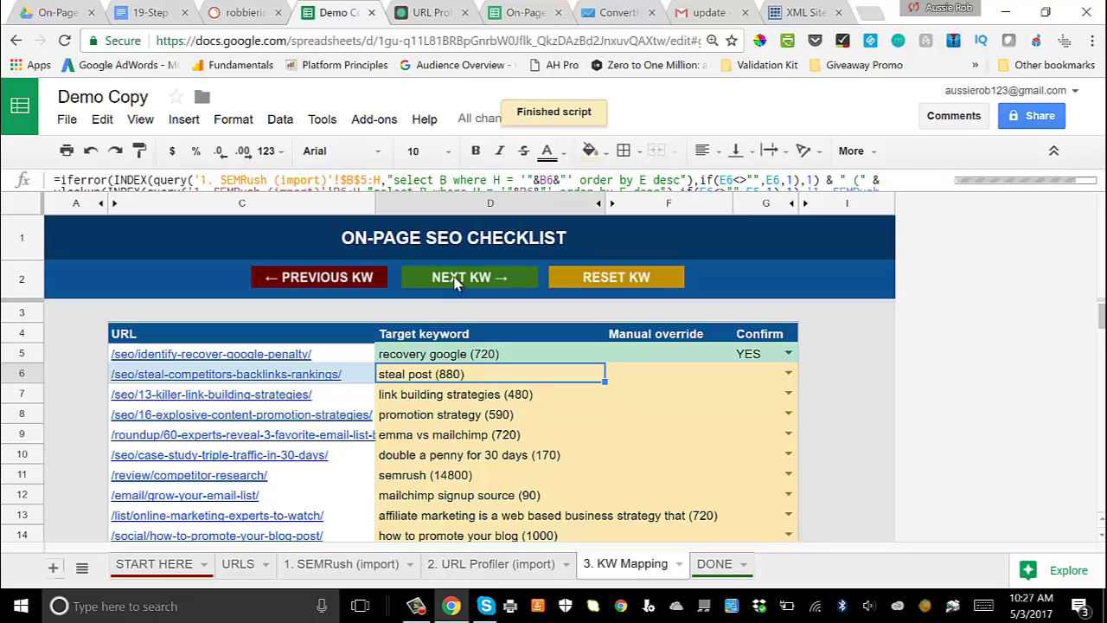
left_click(456, 283)
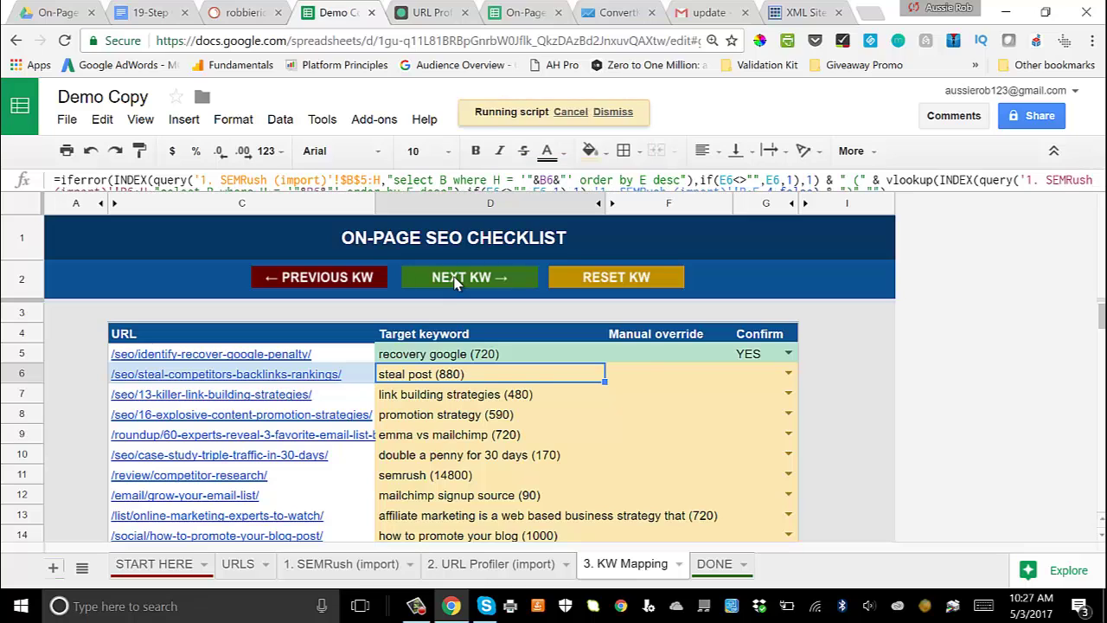
left_click(456, 283)
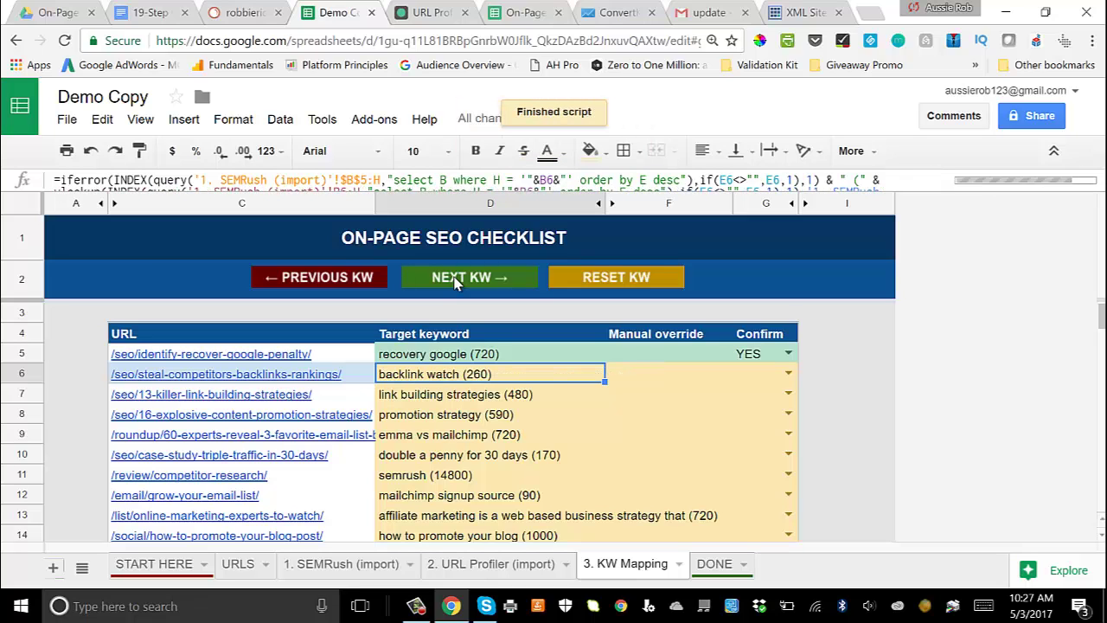
left_click(456, 284)
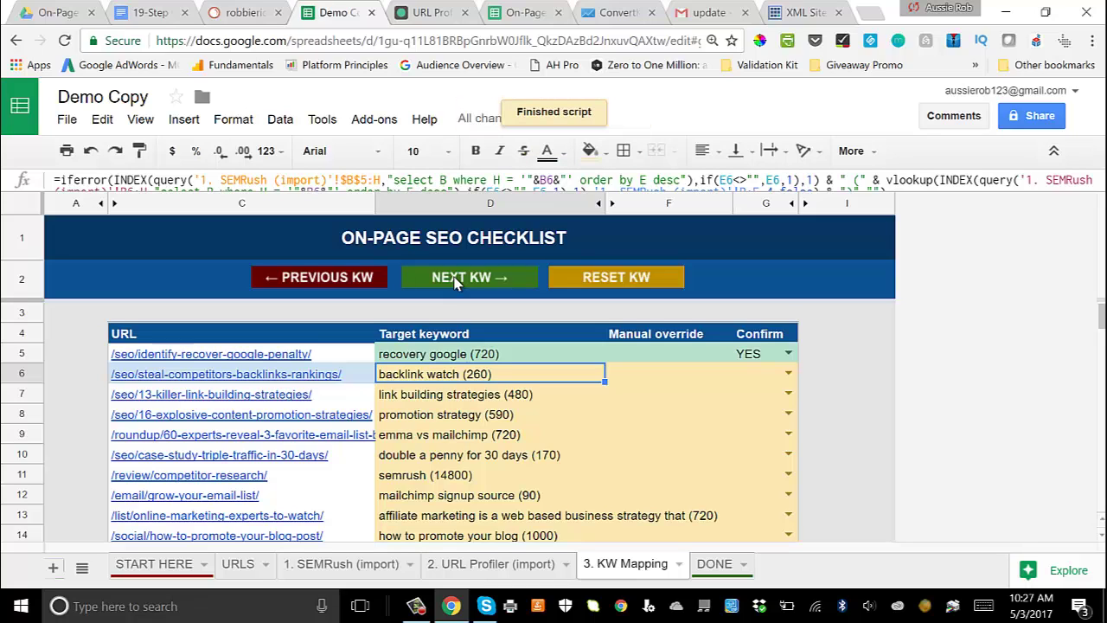
left_click(456, 284)
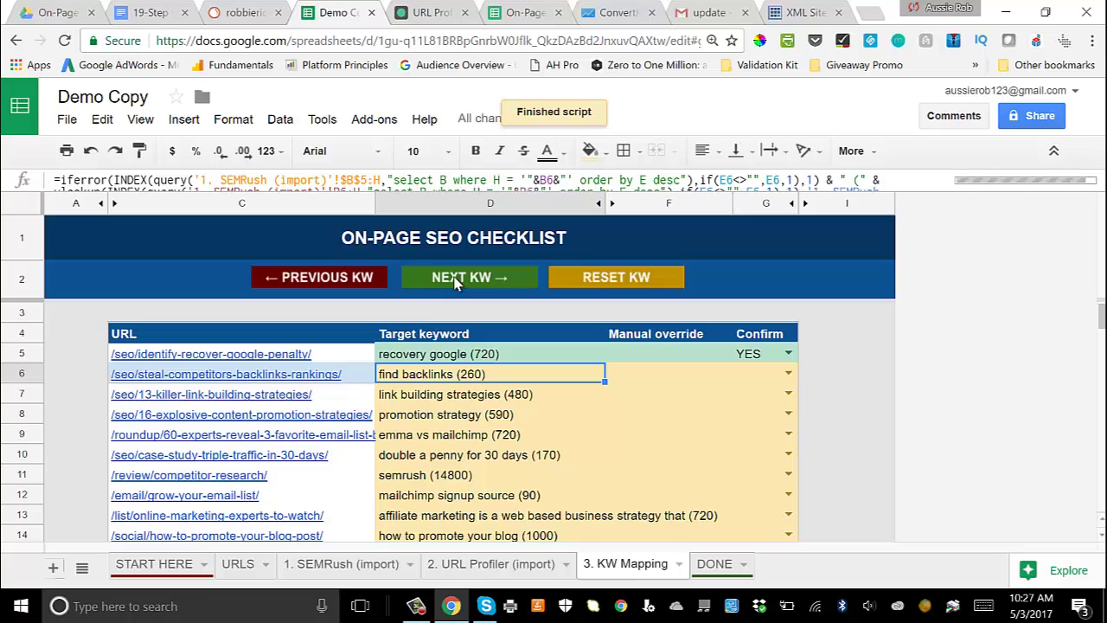
left_click(455, 284)
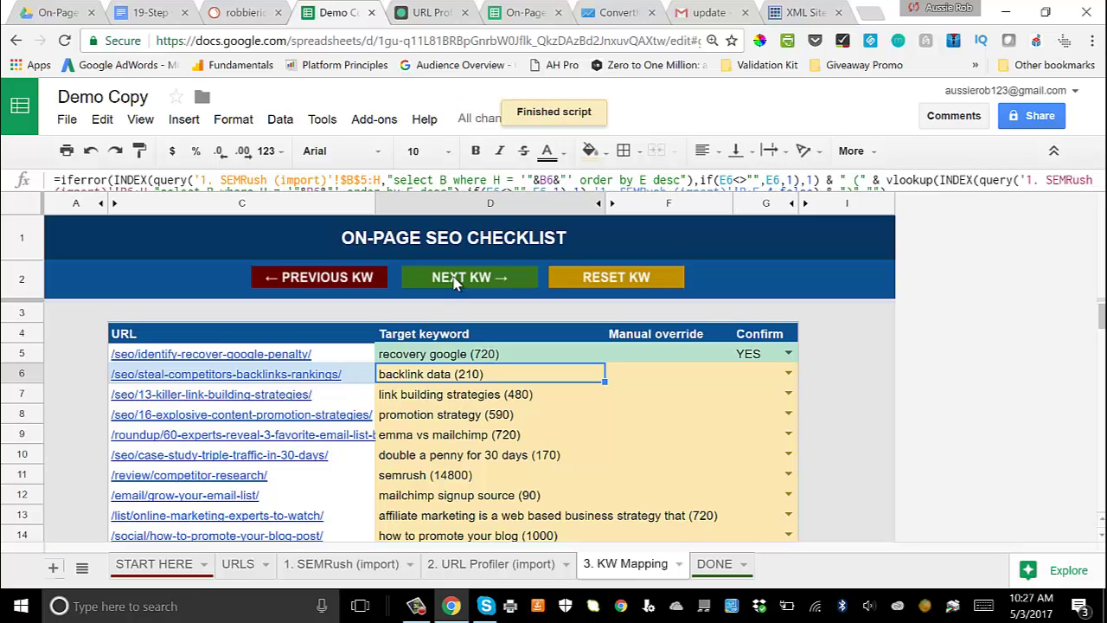
left_click(456, 283)
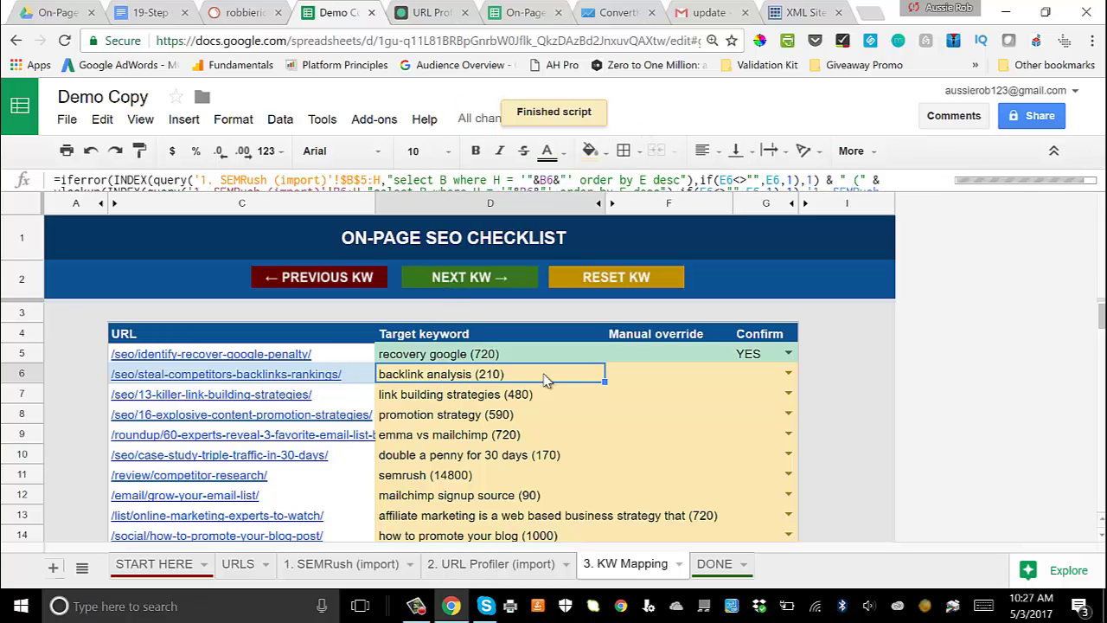
Set Confirm to YES for the backlink analysis and link building strategies keywords in rows 6 and 7.
left_click(788, 374)
left_click(749, 396)
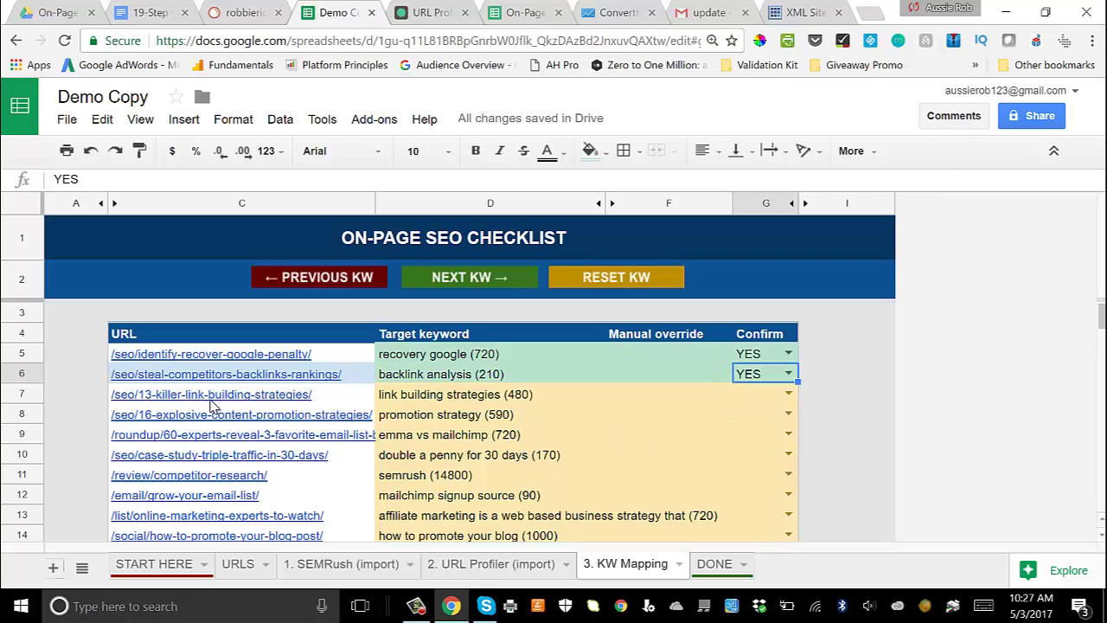
left_click(788, 394)
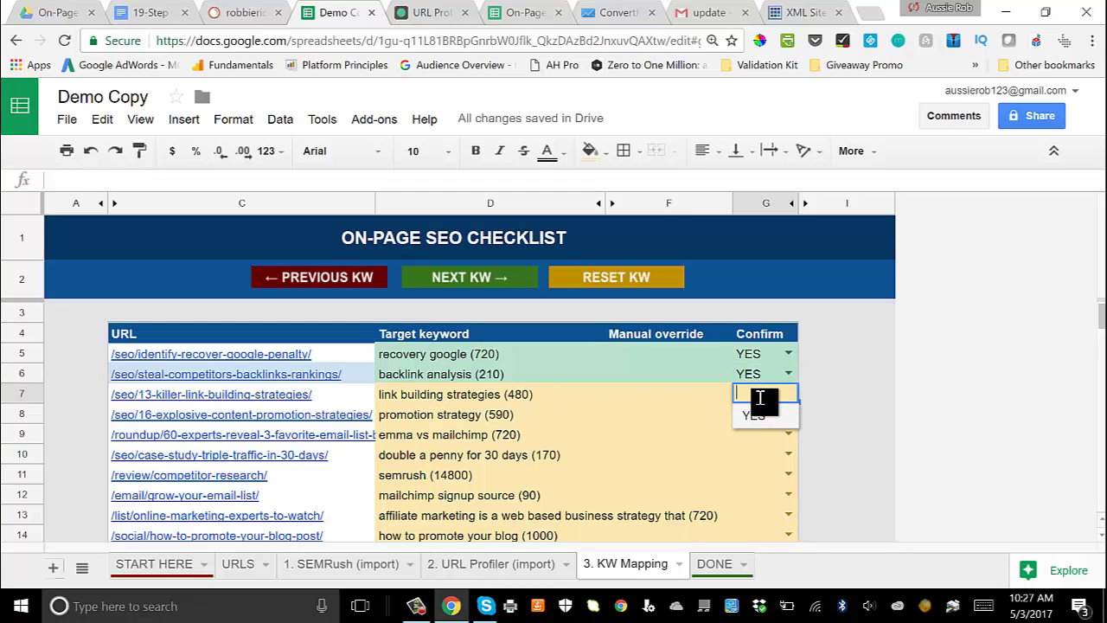
left_click(746, 421)
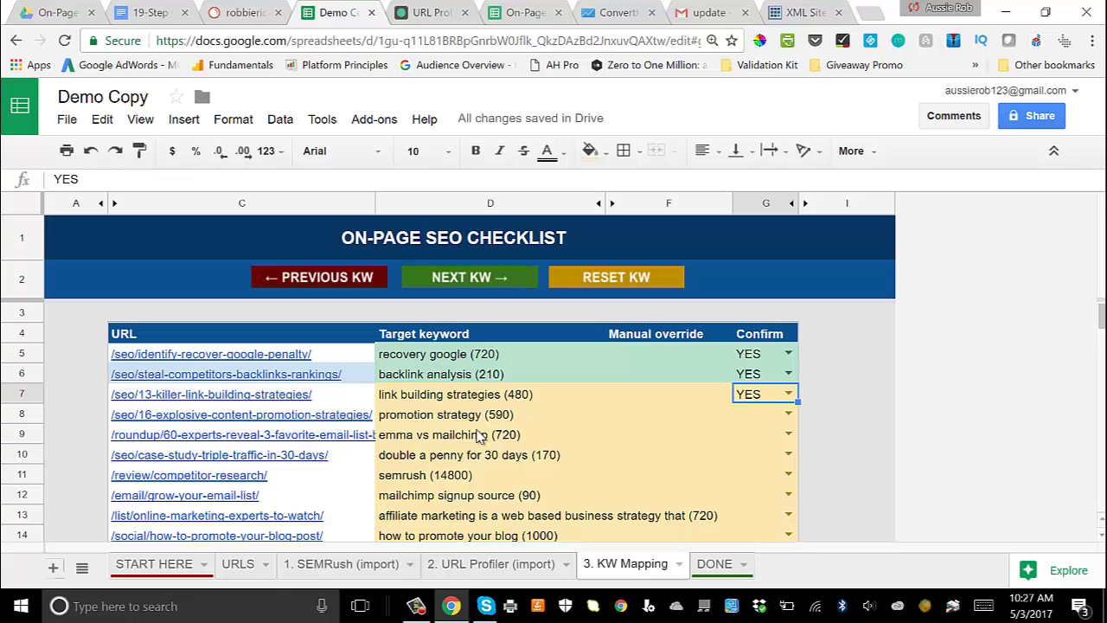
Advance the target keyword for /seo/16-explosive-content-promotion-strategies/ to content promotion and set its Confirm value to YES.
left_click(446, 416)
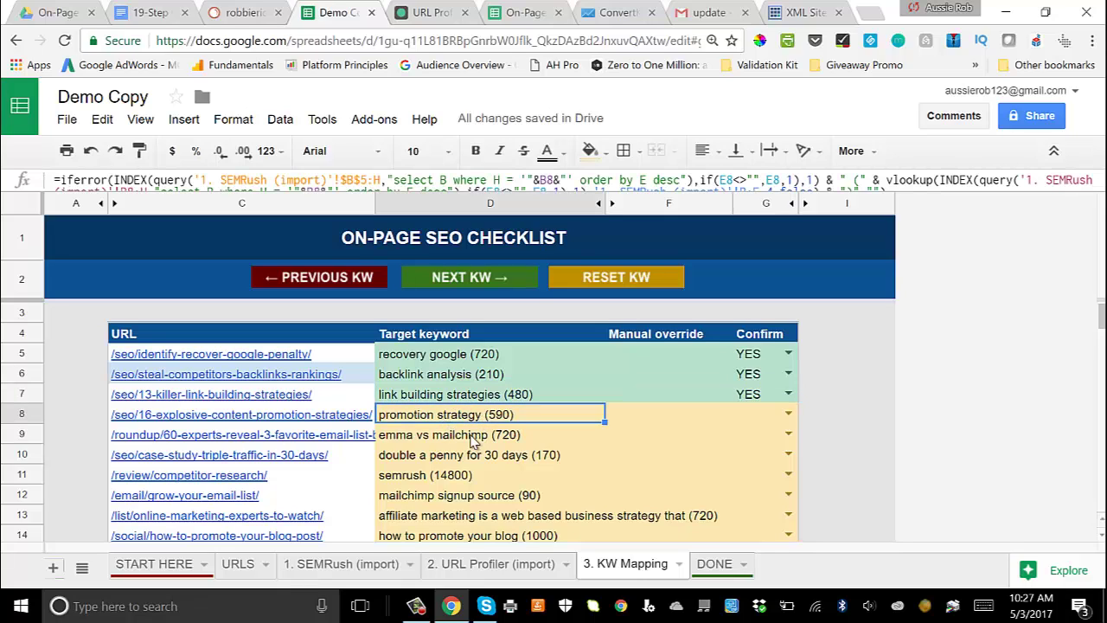
left_click(468, 285)
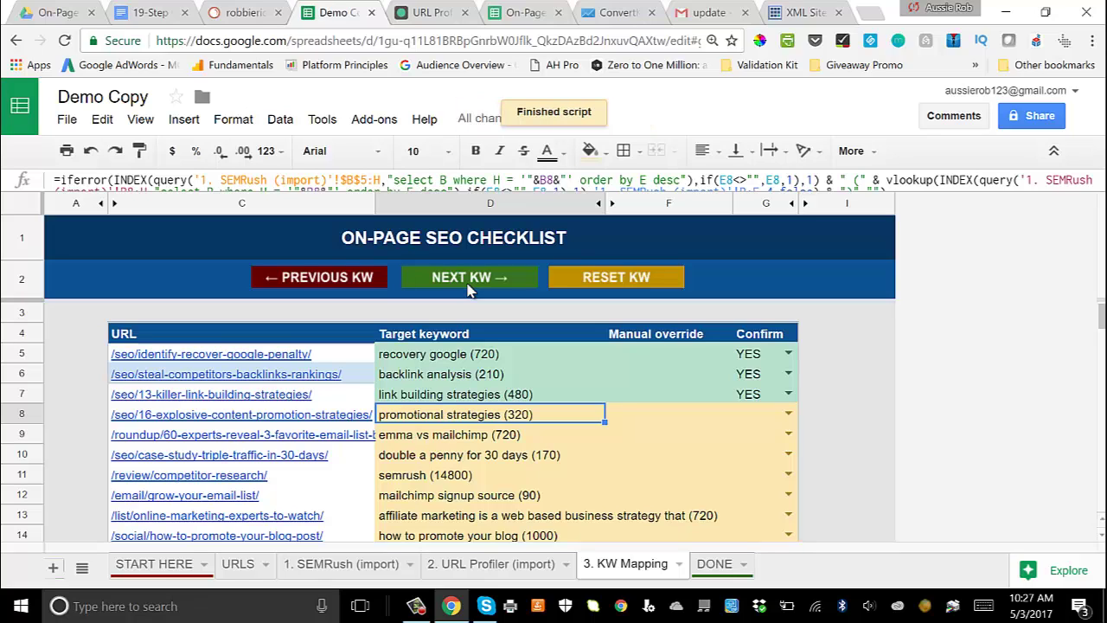
left_click(468, 286)
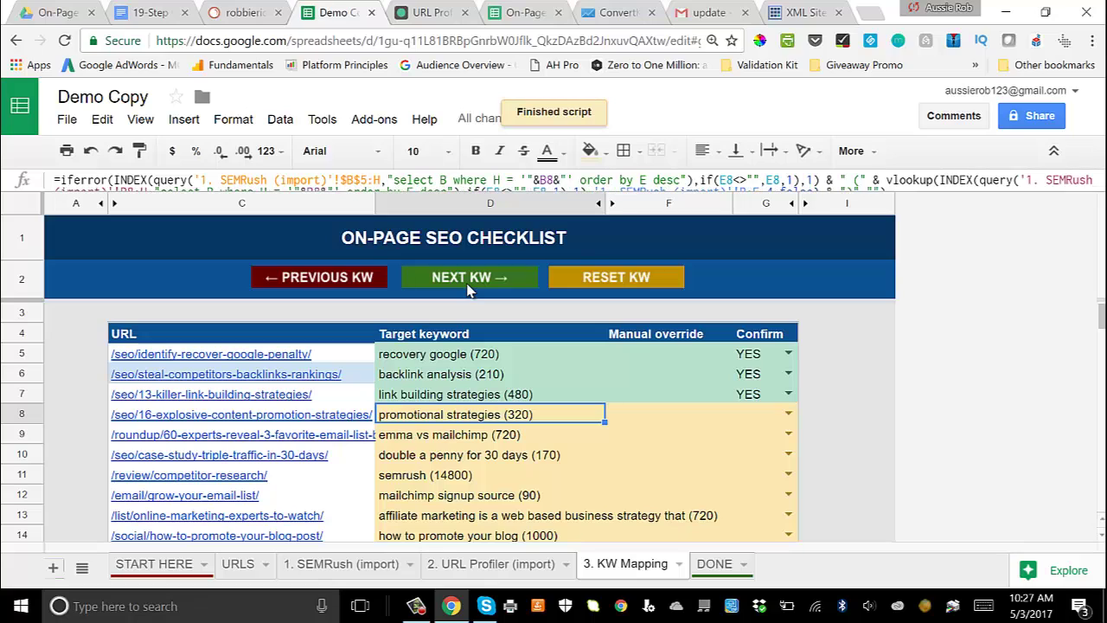
left_click(788, 414)
left_click(749, 390)
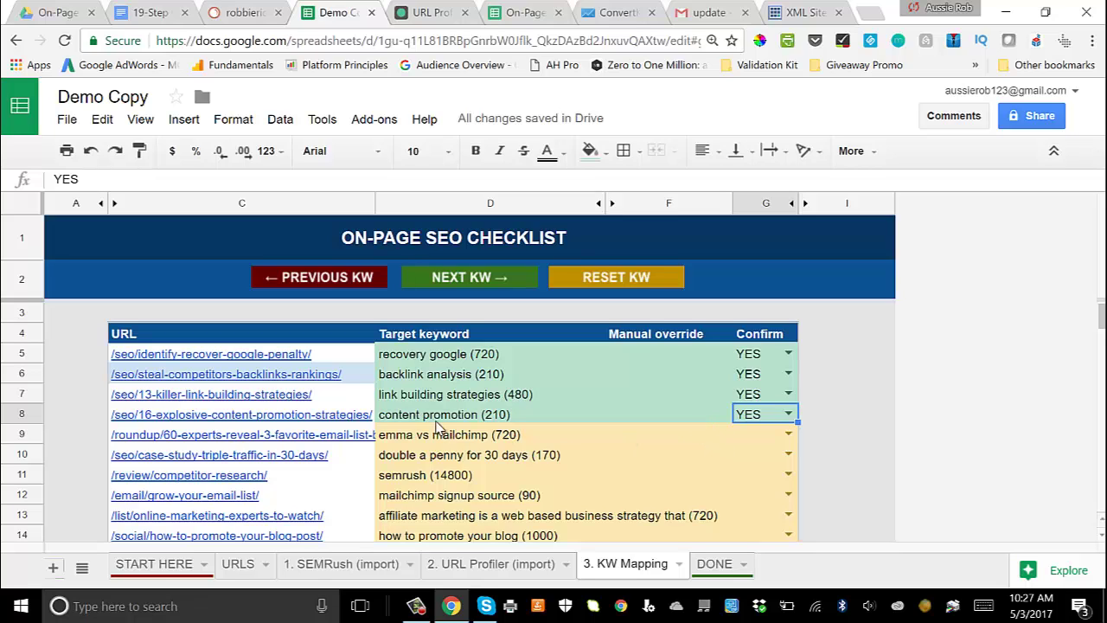
Review the target keywords of the remaining unconfirmed pages, down past rows 20 and 21.
scroll(437, 428, "down", 1)
scroll(437, 429, "up", 1)
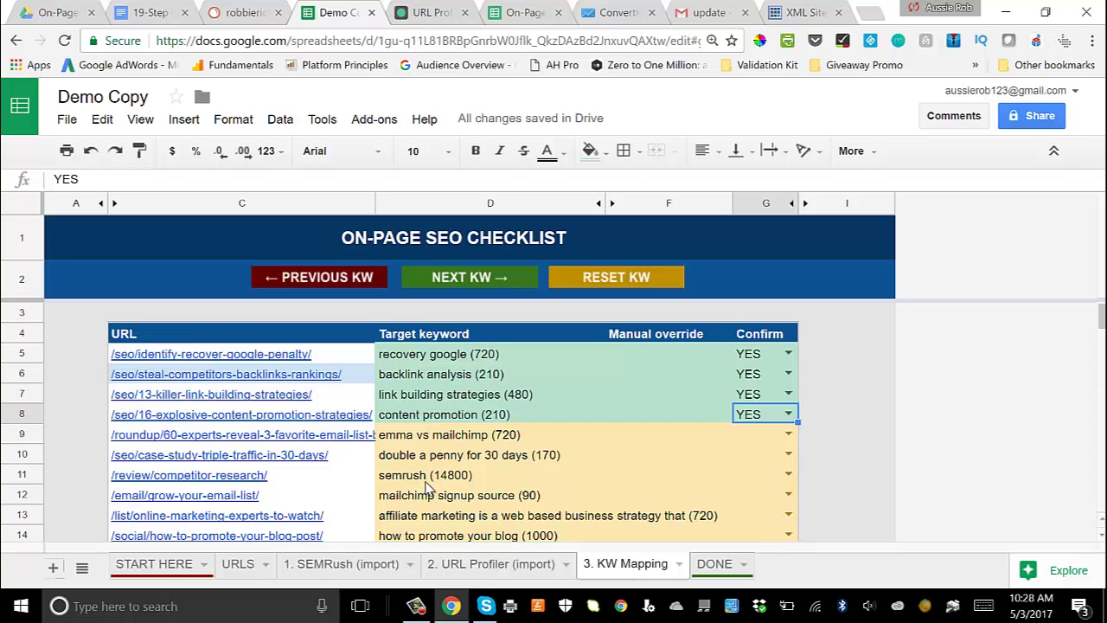
scroll(436, 454, "down", 1)
scroll(436, 454, "up", 1)
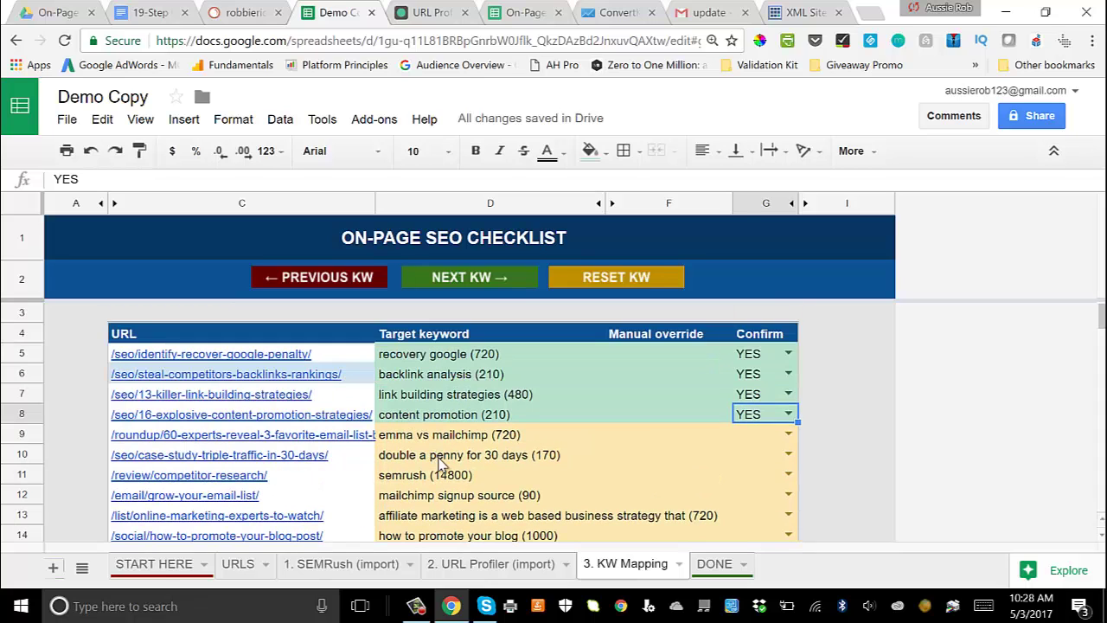
scroll(442, 460, "down", 4)
scroll(442, 454, "up", 2)
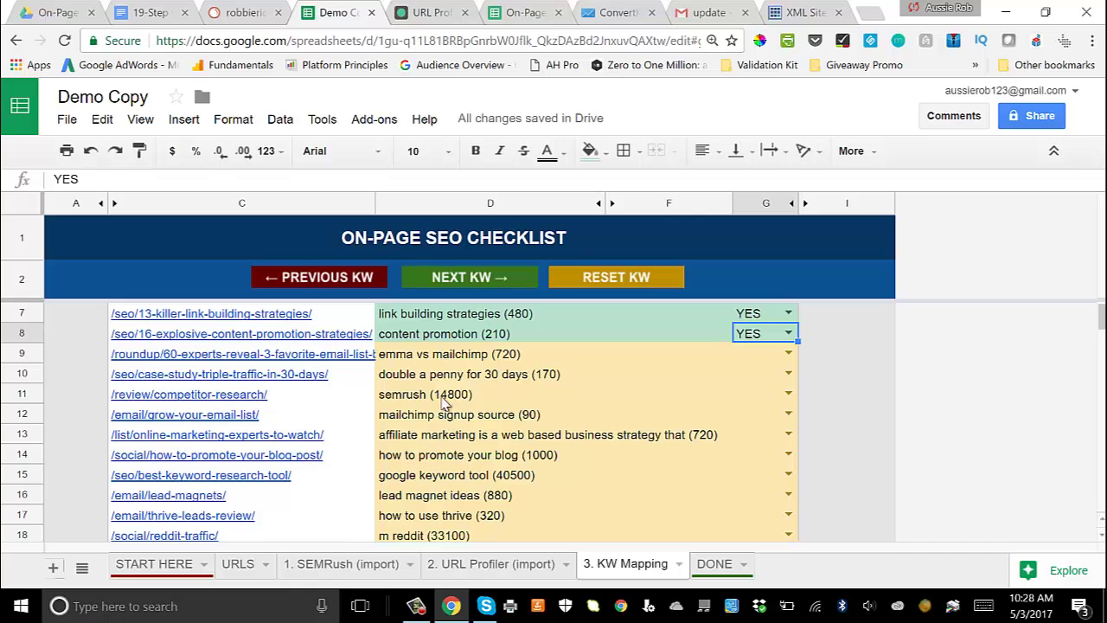
scroll(447, 475, "down", 1)
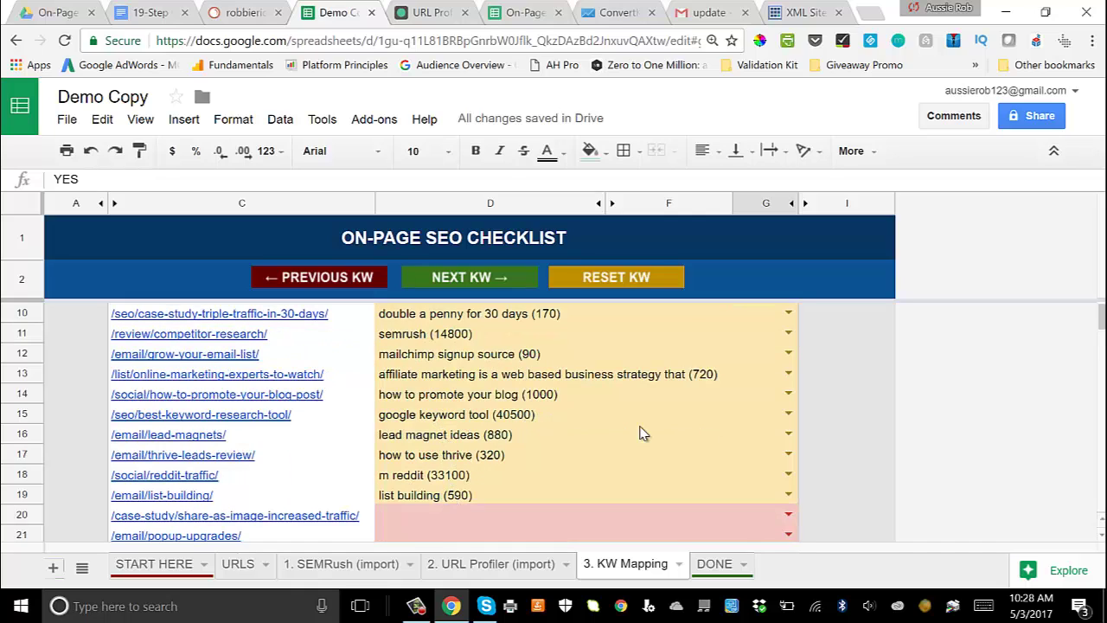
scroll(483, 441, "down", 1)
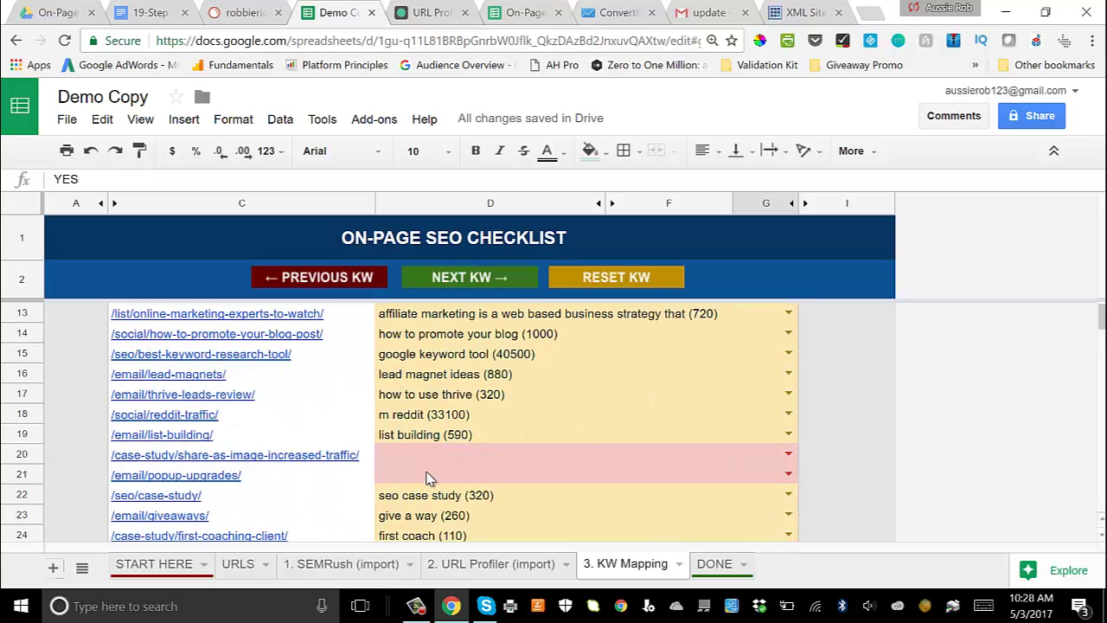
Enter list buildiing tools as the manual override for the /roundup/60-experts page in row 9 and set its Confirm value to YES.
scroll(430, 478, "up", 1)
scroll(425, 482, "down", 1)
scroll(605, 437, "up", 3)
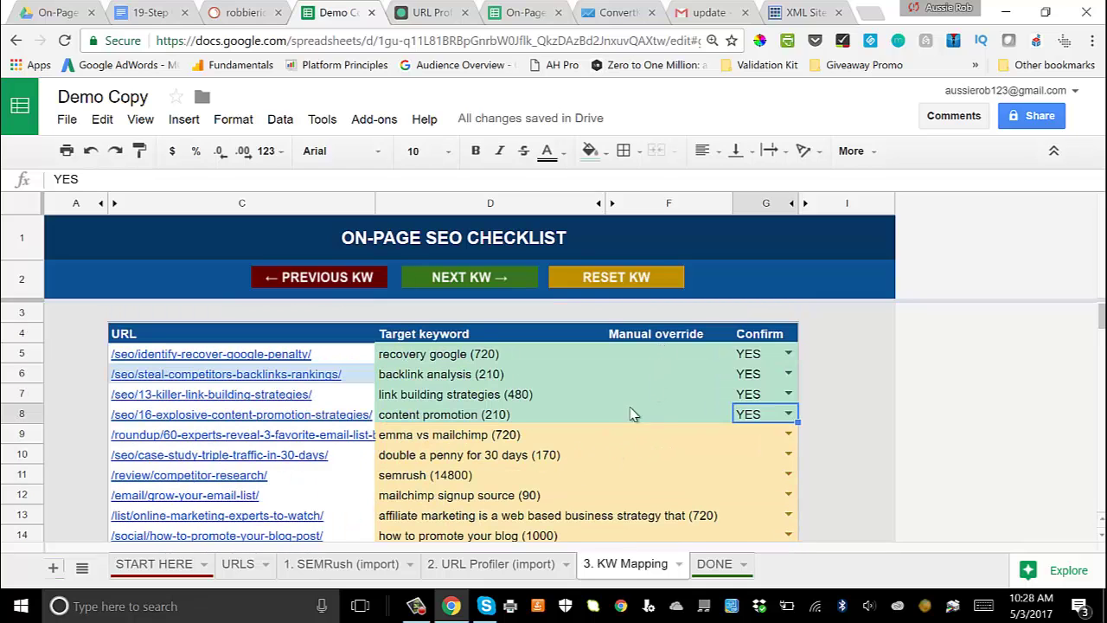
left_click(456, 435)
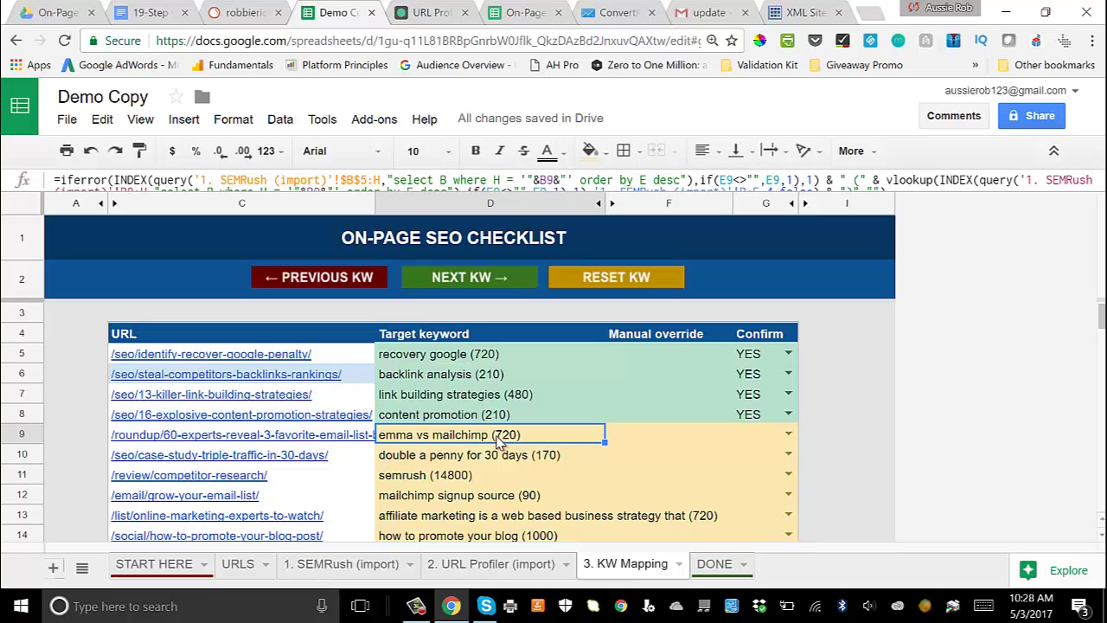
left_click(653, 438)
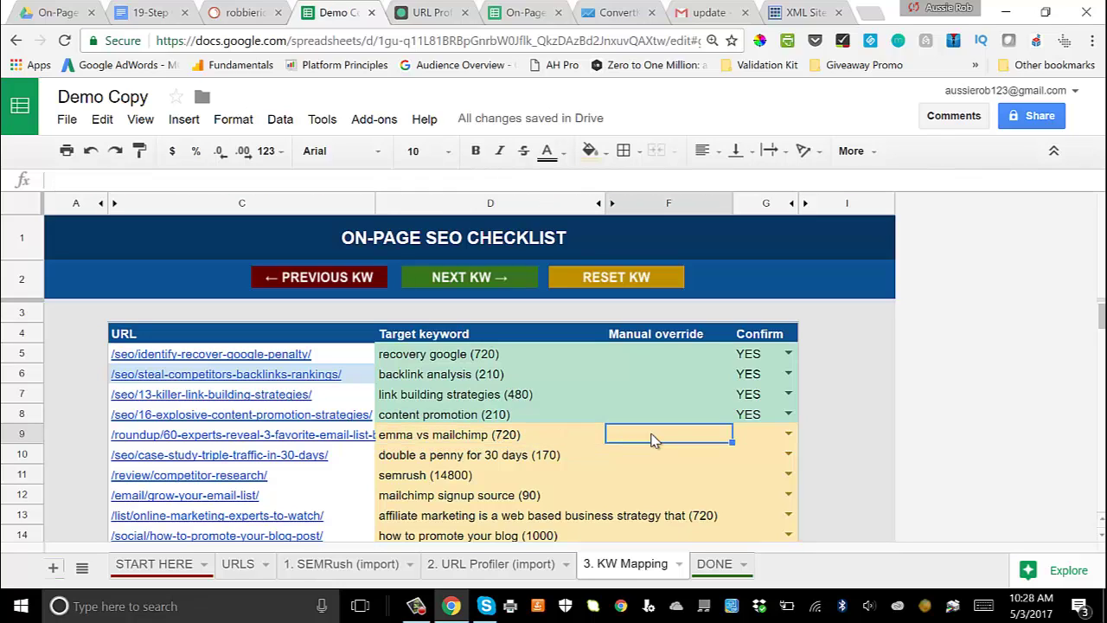
type("list buildiing tools")
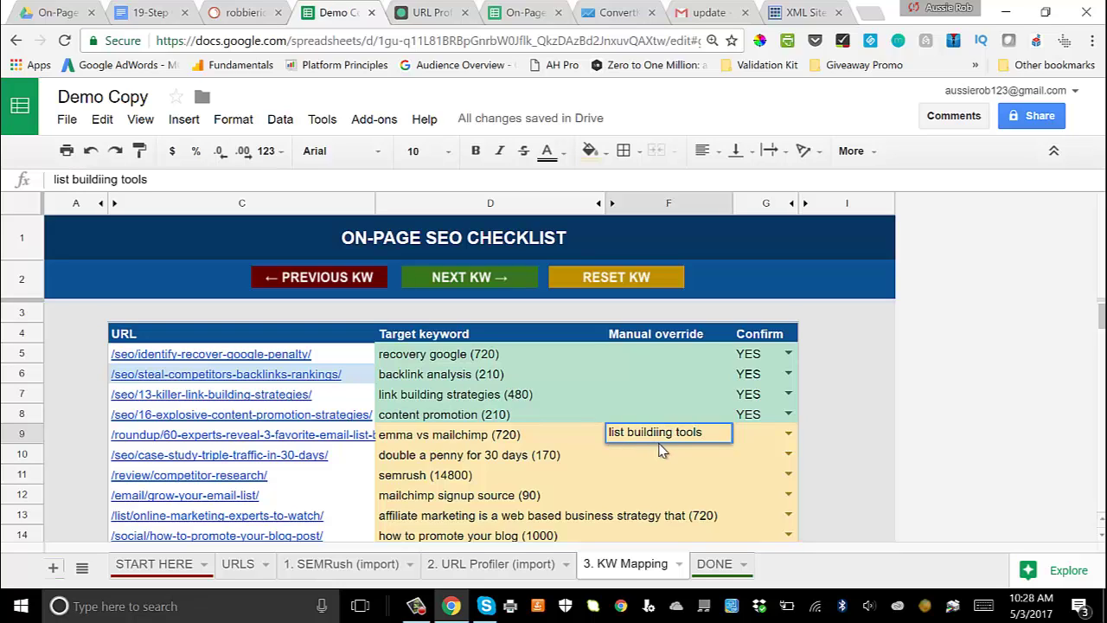
left_click(788, 435)
left_click(761, 413)
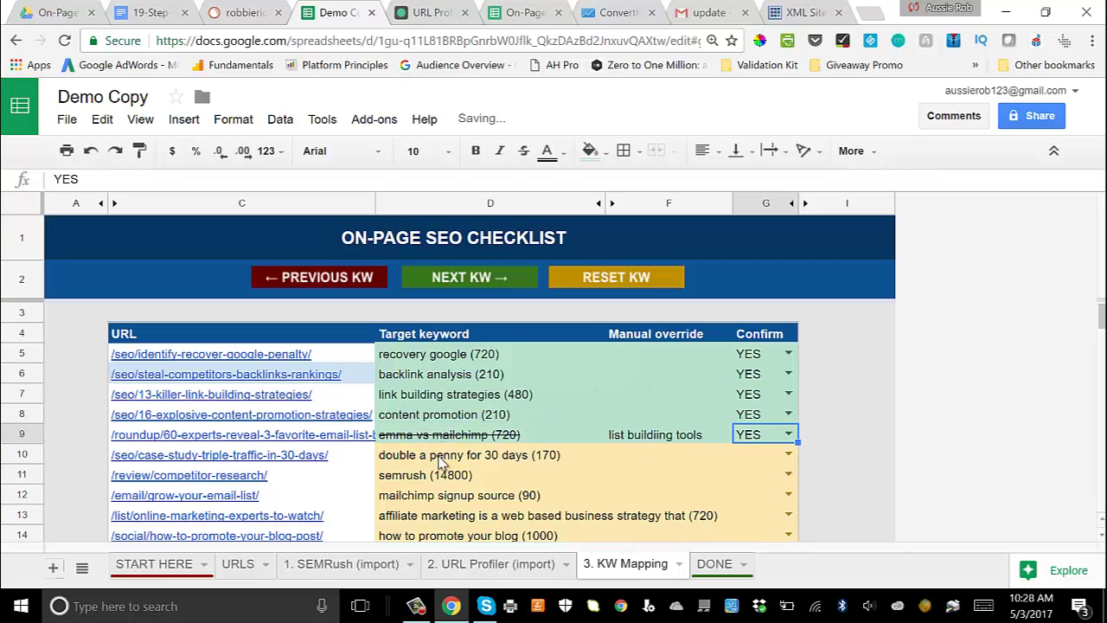
Review the suggested target keywords of the unconfirmed pages from row 10 down on the KW Mapping sheet.
scroll(439, 446, "down", 1)
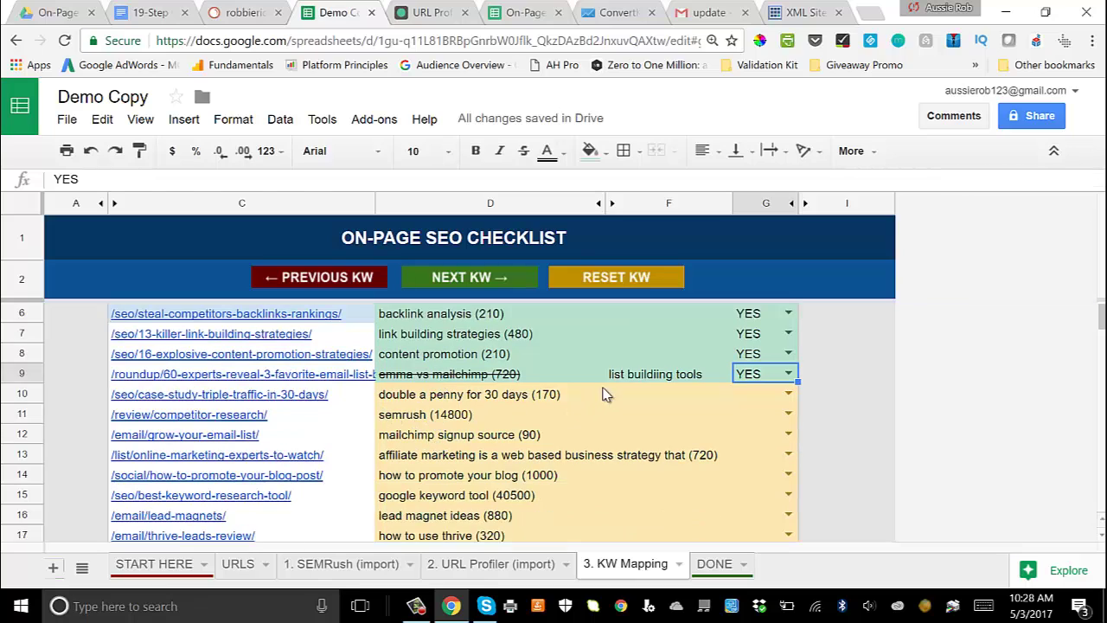
left_click(455, 396)
left_click(444, 418)
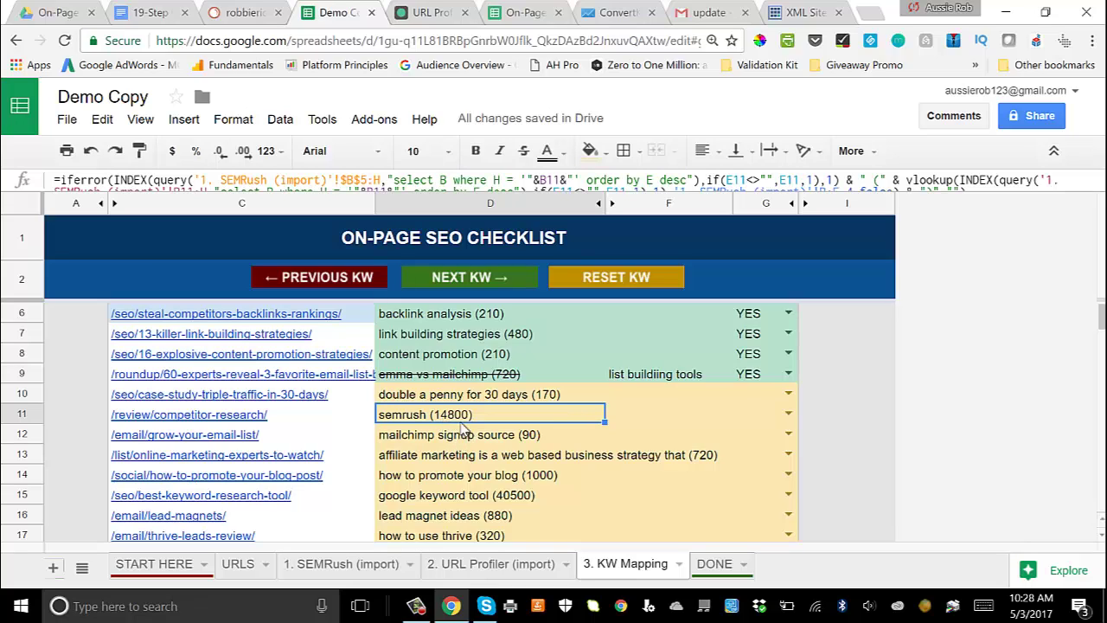
scroll(465, 407, "down", 1)
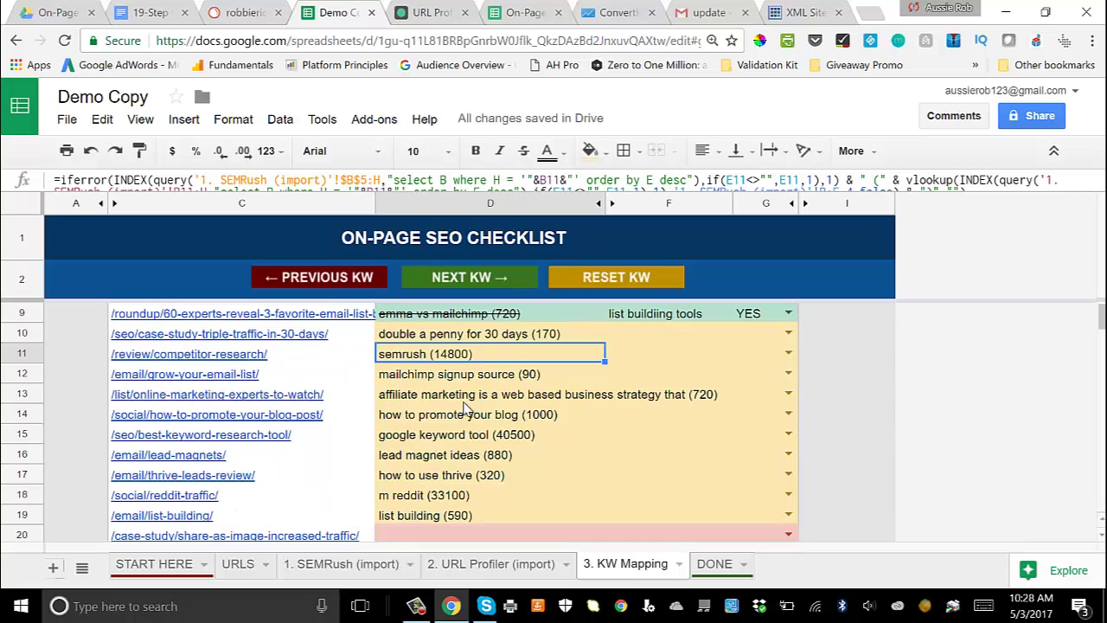
scroll(461, 434, "up", 1)
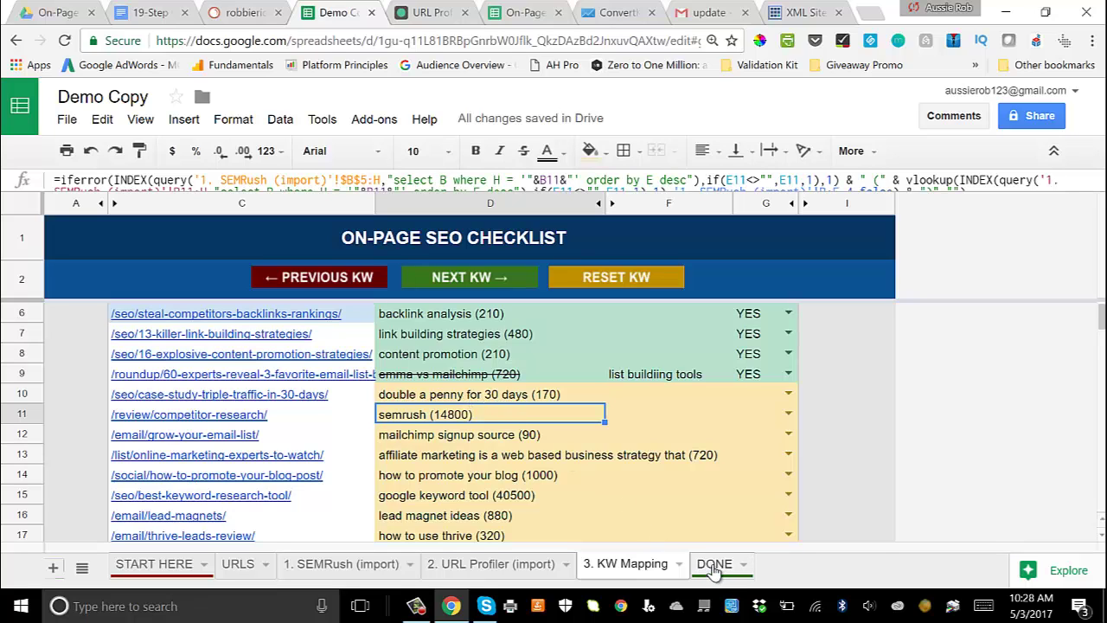
left_click(714, 567)
left_click(647, 564)
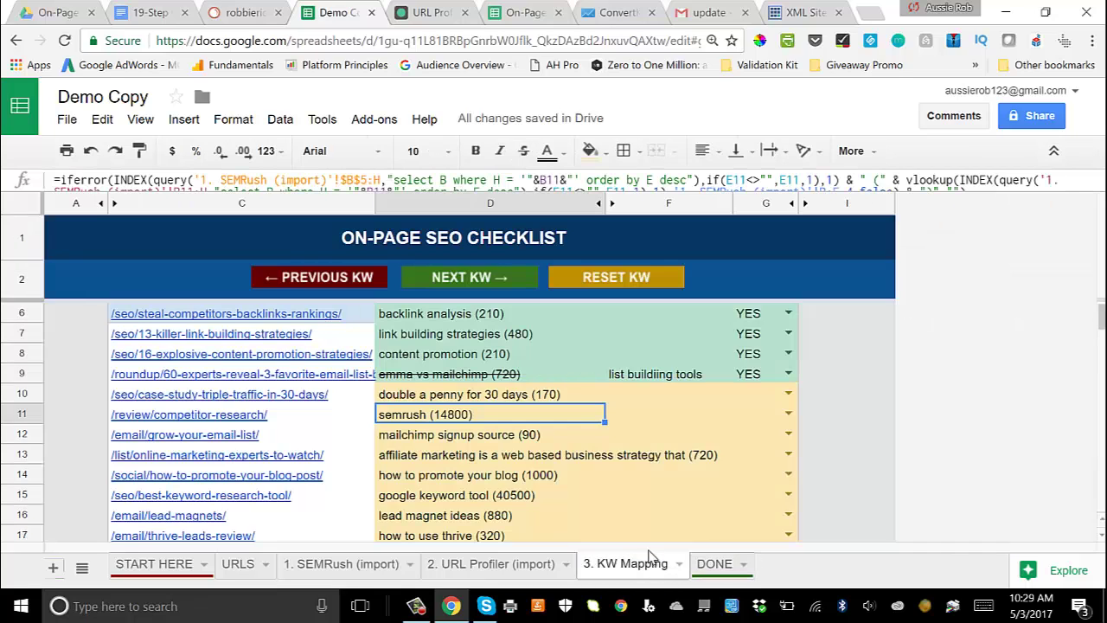
left_click(473, 396)
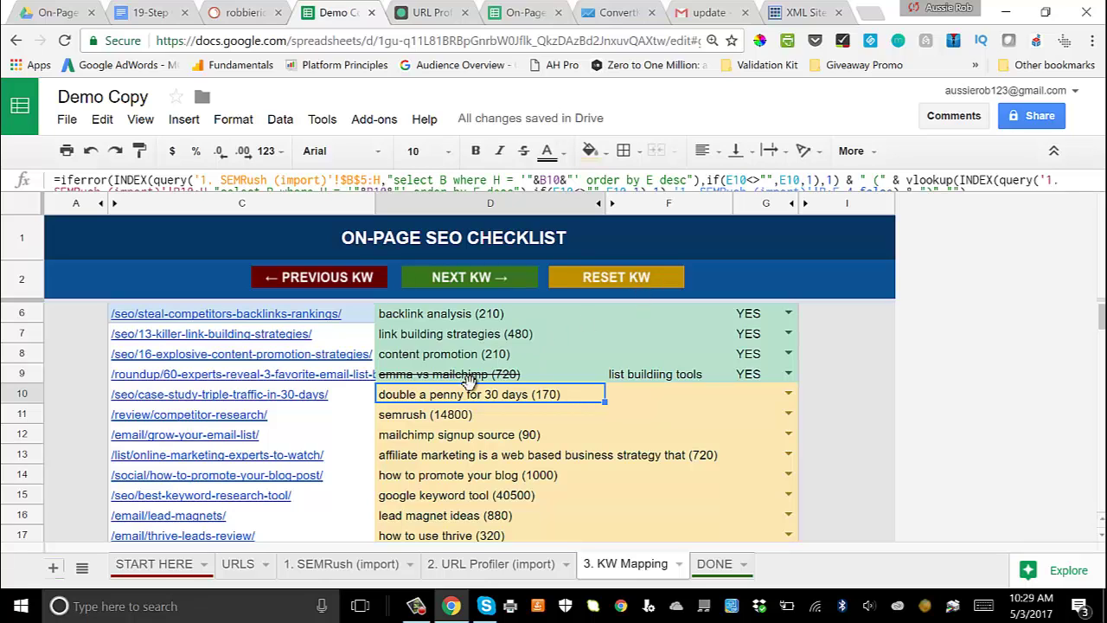
scroll(422, 395, "up", 1)
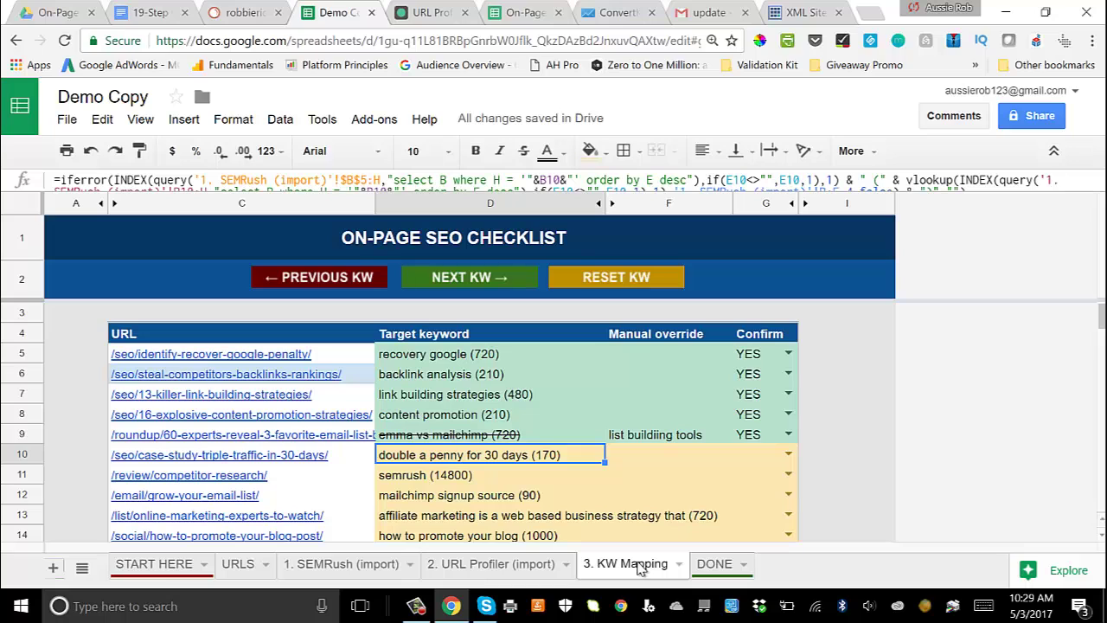
Open the DONE sheet of the Demo Copy and examine the basic checks for the confirmed pages.
left_click(714, 564)
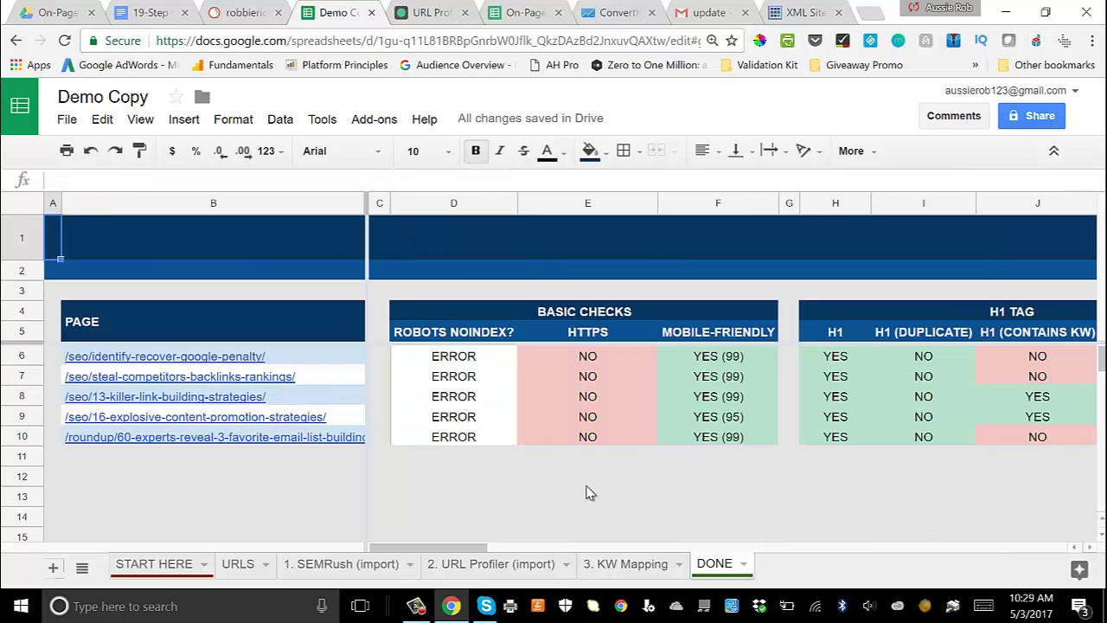
mouse_move(293, 367)
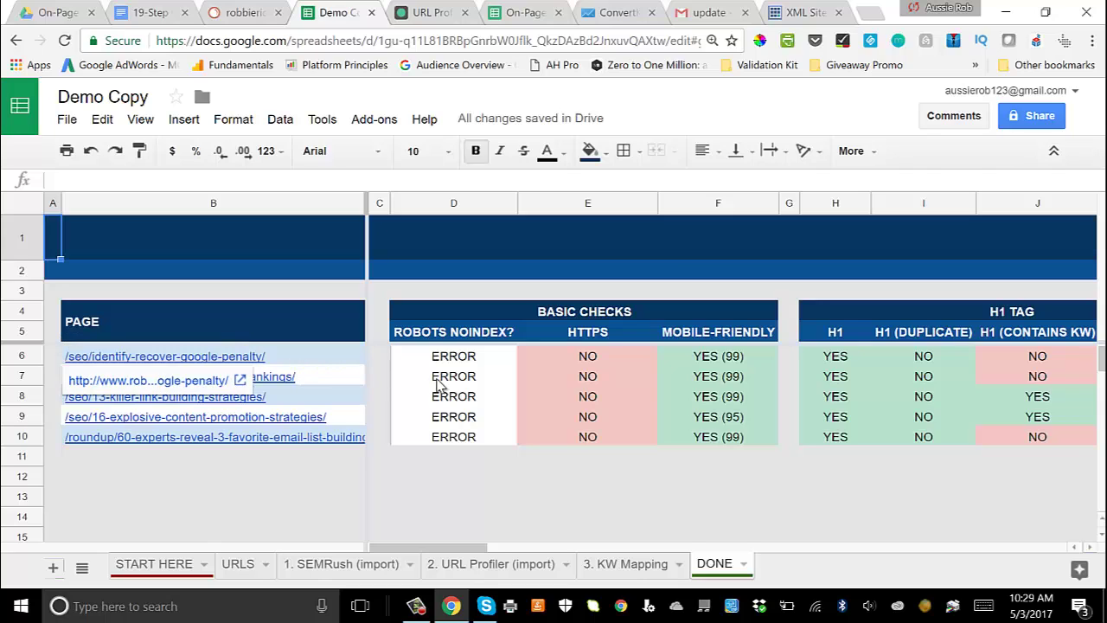
left_click(425, 476)
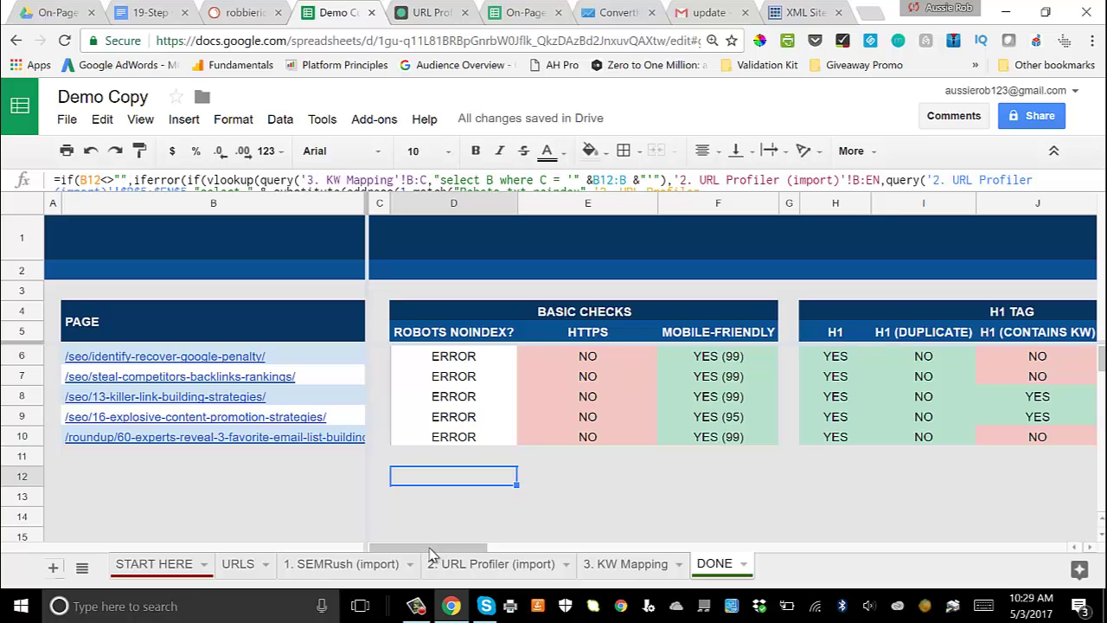
Switch to the On-Page SEO Checklist Template and examine the meta description and title tag results on its DONE sheet.
left_click(502, 17)
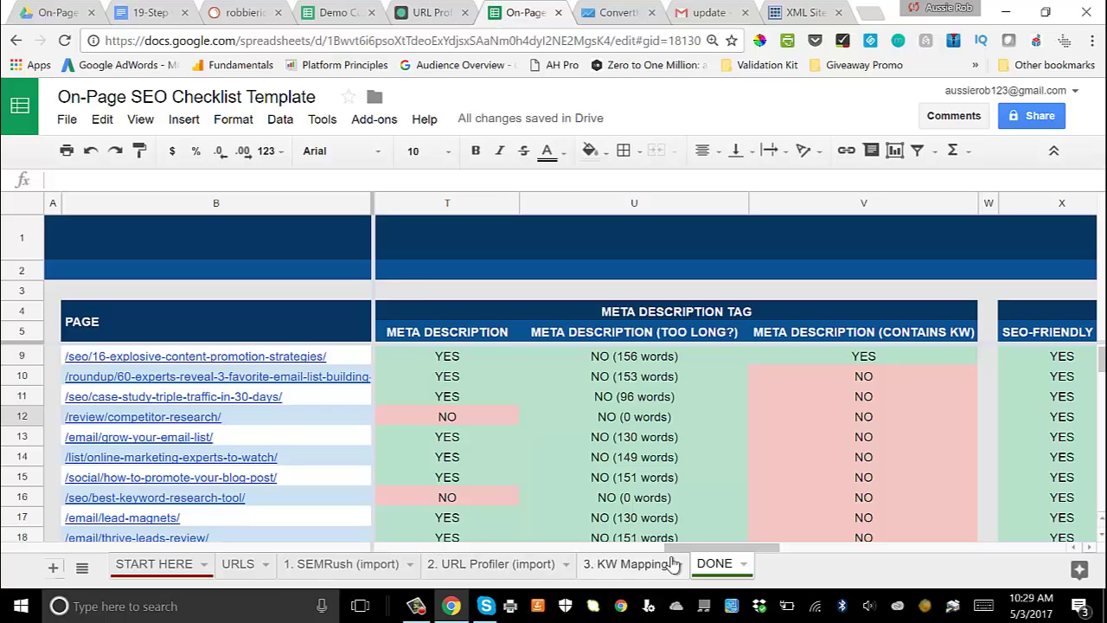
scroll(222, 450, "down", 4)
scroll(223, 450, "up", 1)
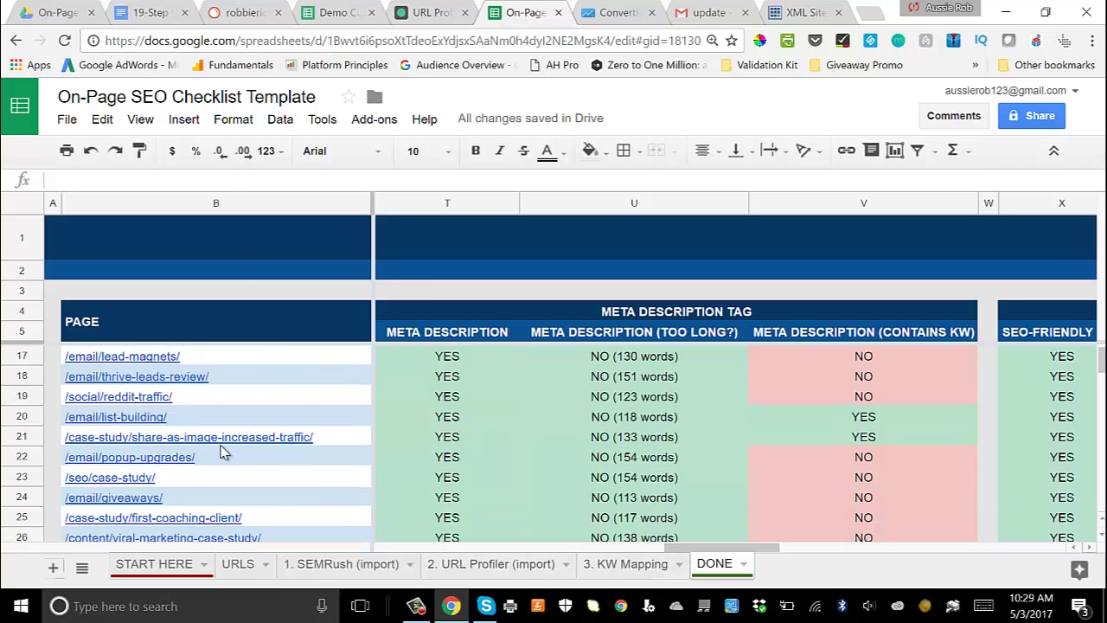
left_click_drag(710, 550, 586, 533)
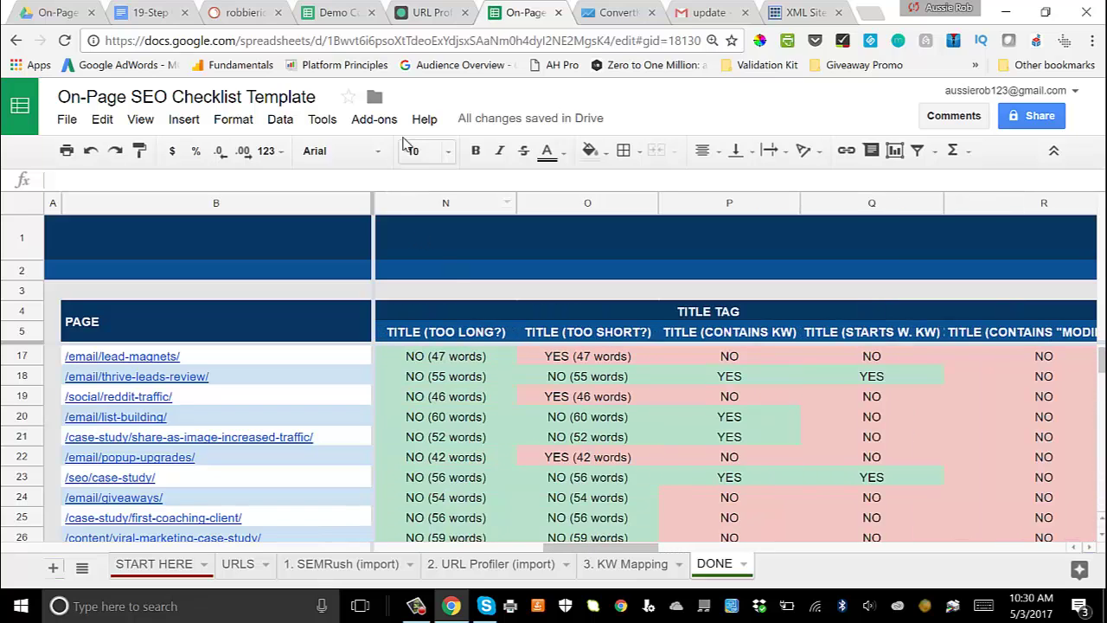
Return to the Demo Copy and review the mobile-friendly, H1 tag, title tag and meta description checks on the DONE sheet.
left_click(333, 15)
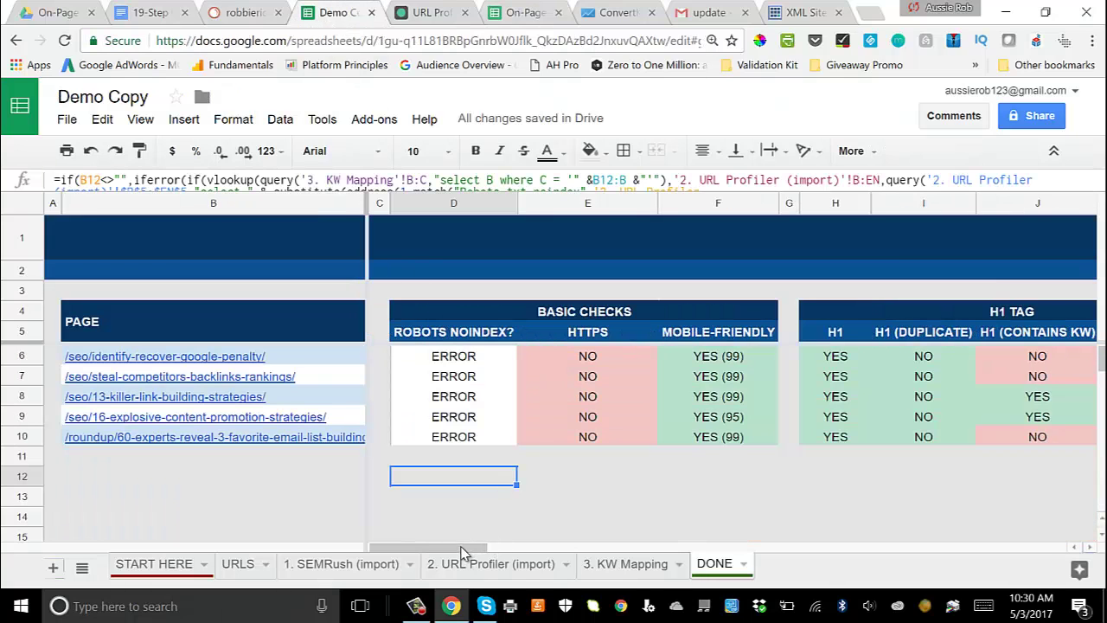
left_click_drag(467, 554, 477, 555)
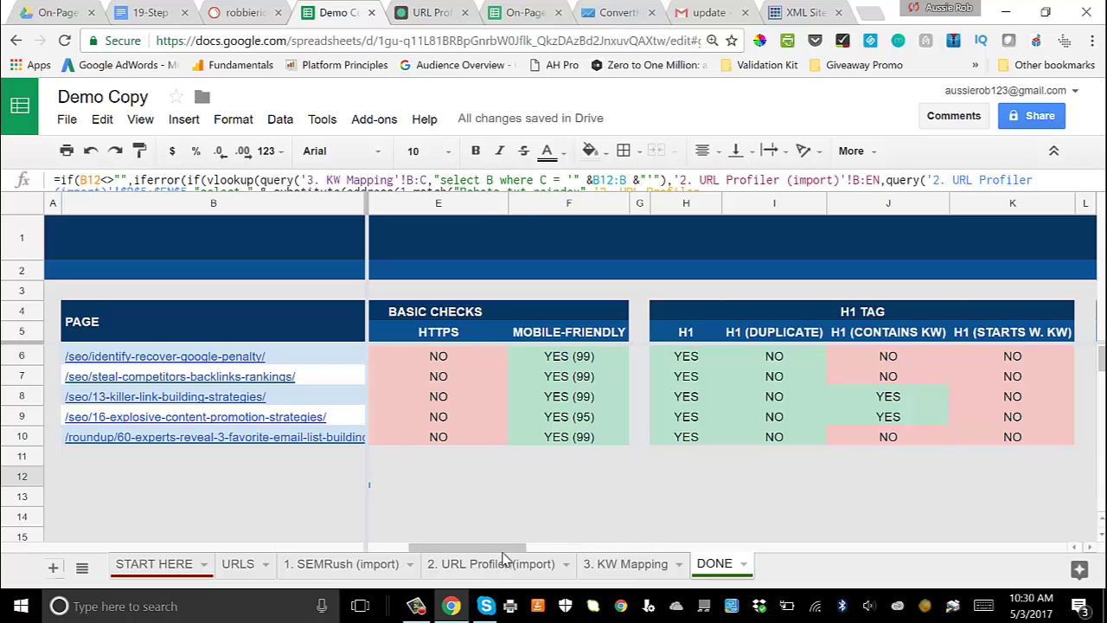
scroll(519, 558, "right", 1)
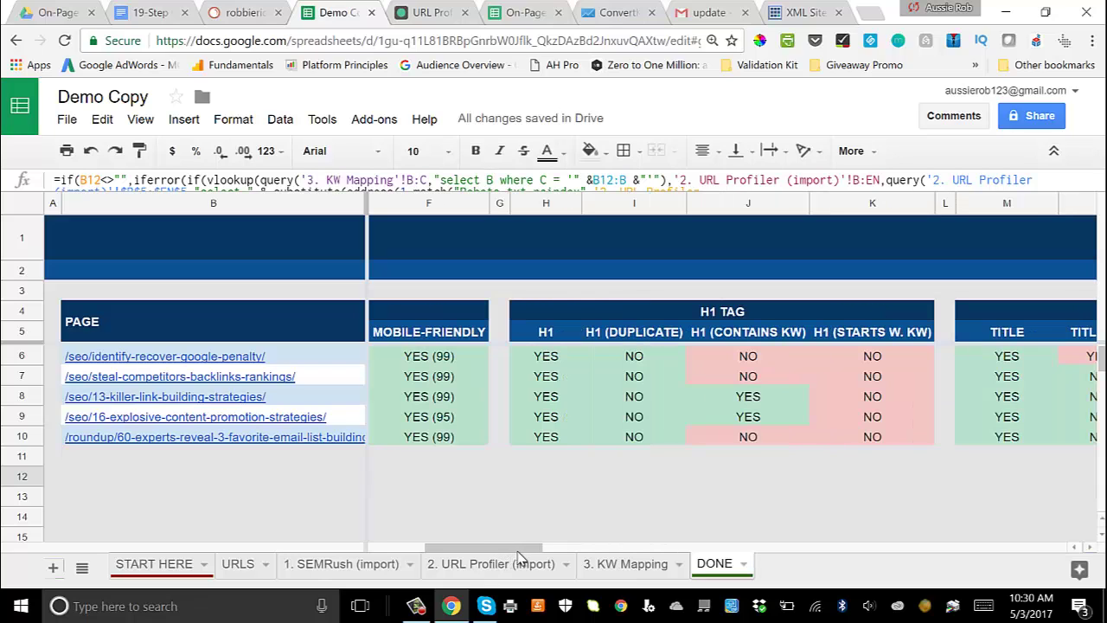
left_click_drag(519, 552, 531, 552)
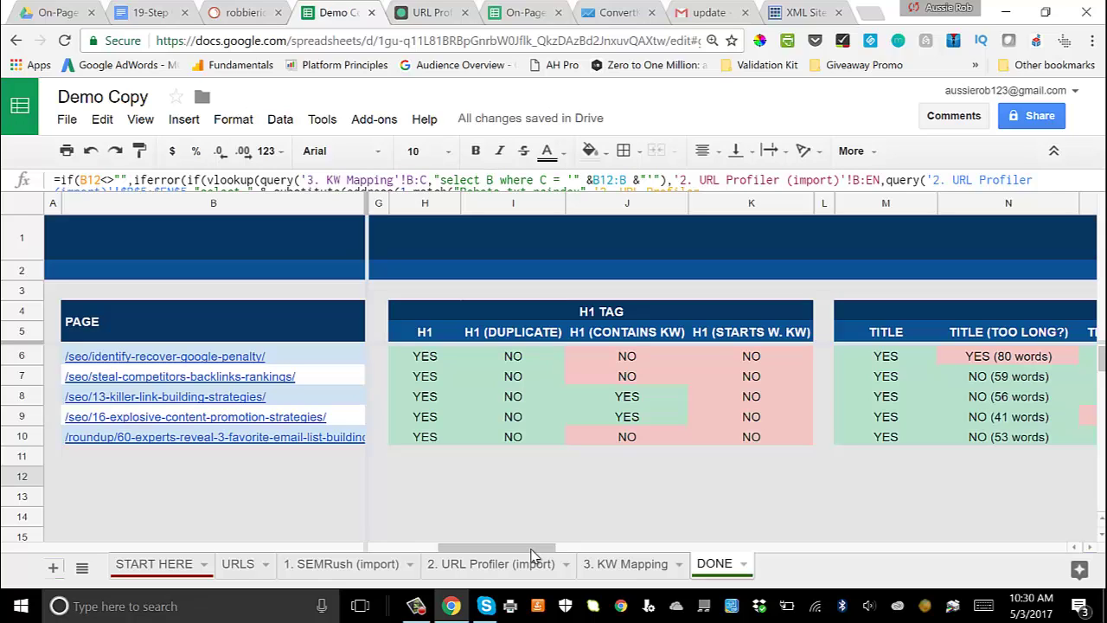
left_click_drag(539, 554, 605, 561)
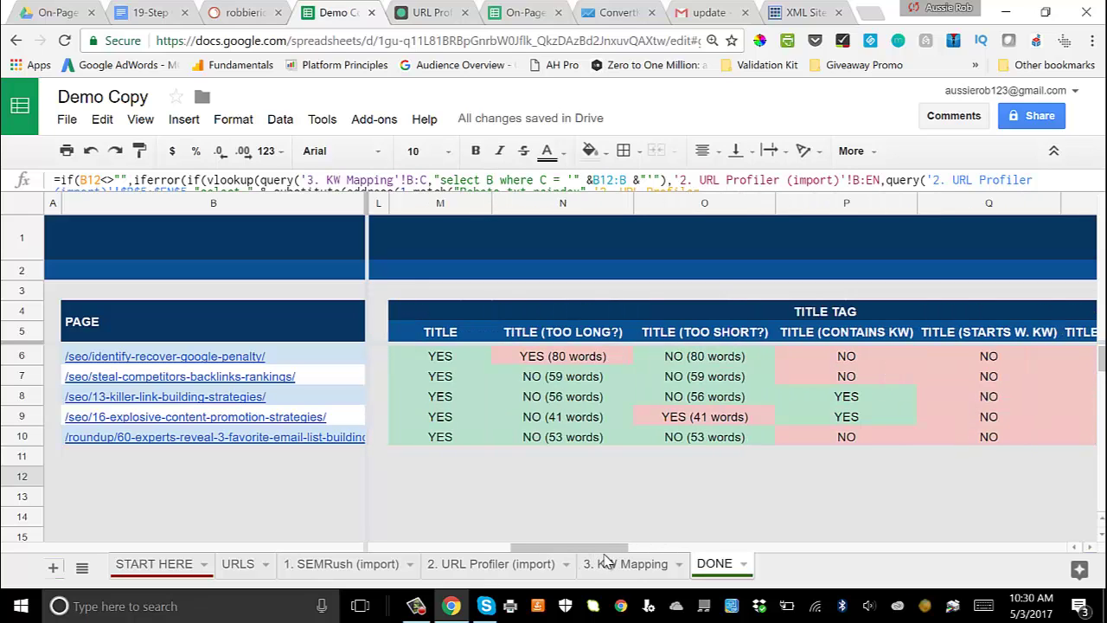
left_click_drag(605, 561, 725, 558)
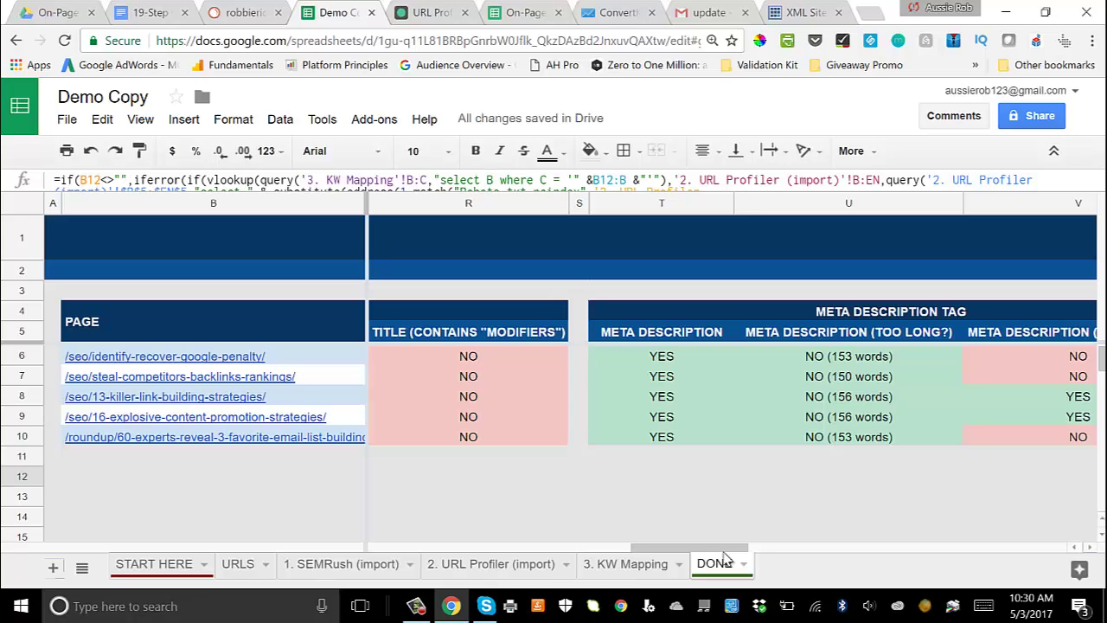
Review the URL, media and thin content checks on the DONE sheet, and look over all check columns once more from the start.
left_click_drag(726, 554, 864, 547)
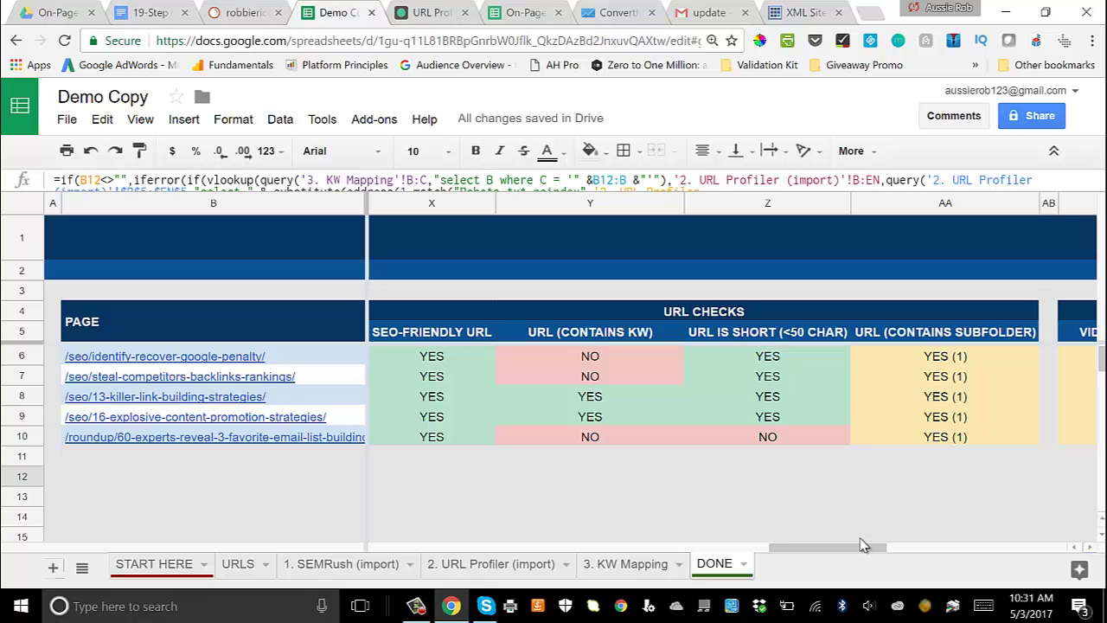
left_click_drag(861, 544, 914, 548)
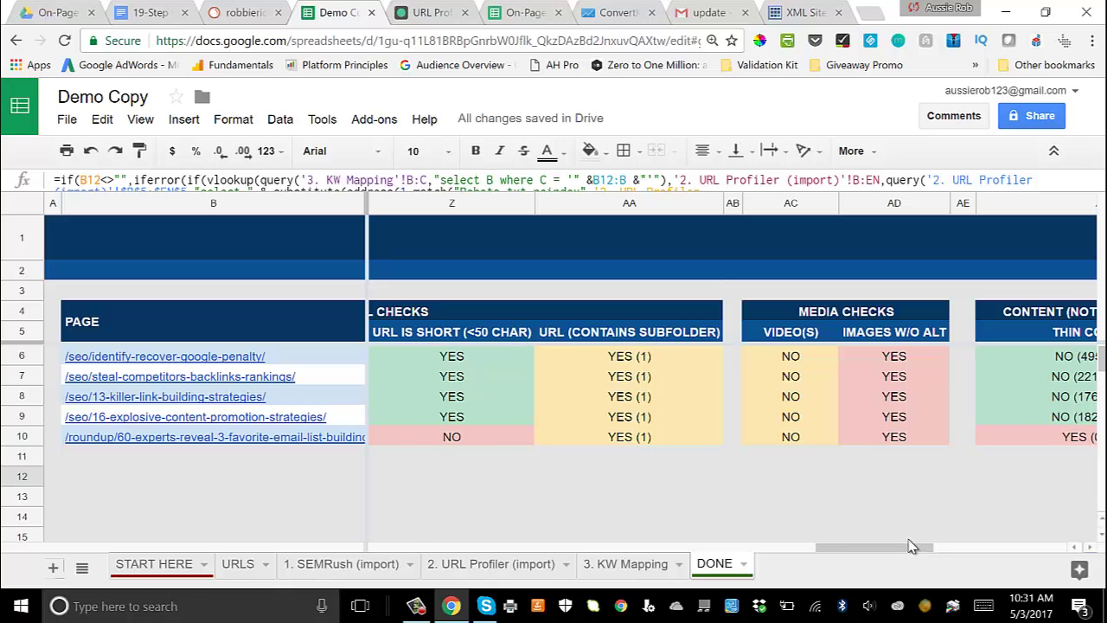
left_click_drag(912, 545, 940, 538)
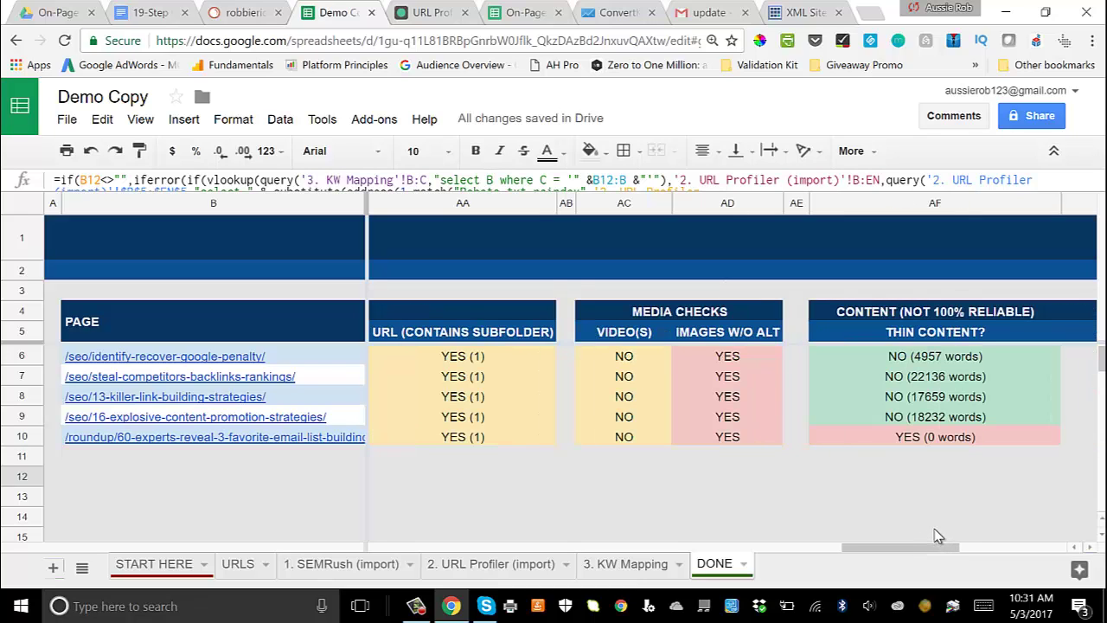
left_click_drag(934, 535, 969, 530)
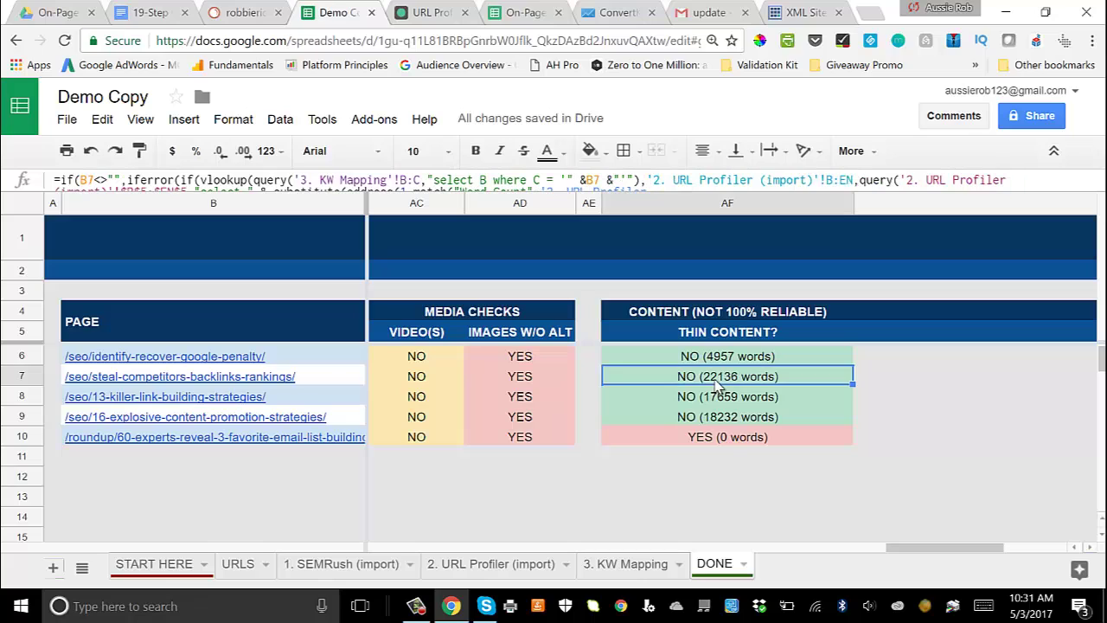
left_click(714, 386)
left_click_drag(932, 554, 398, 614)
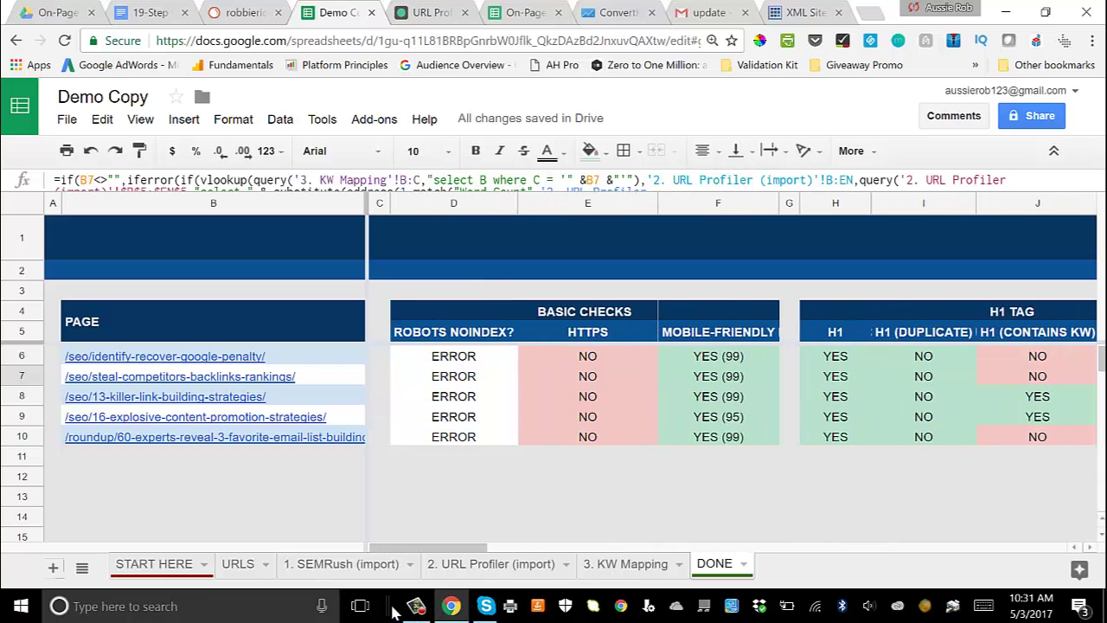
left_click_drag(398, 546, 875, 533)
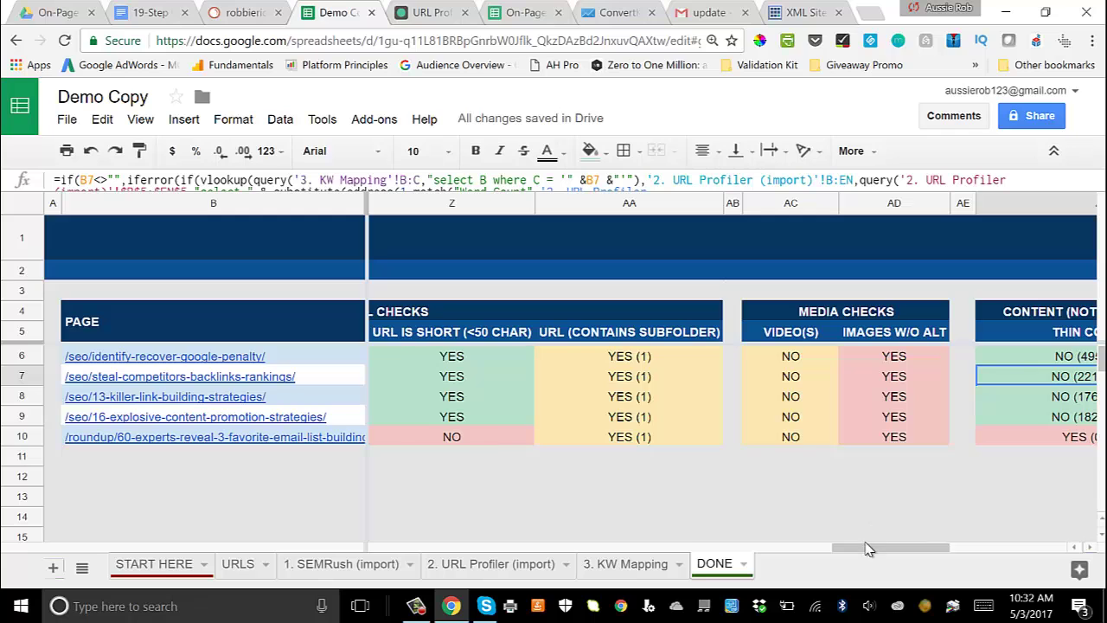
Read the On-Page SEO Checklist Template's START HERE instructions down to Step #3 and look over the options and URL list in URL Profiler.
left_click(521, 14)
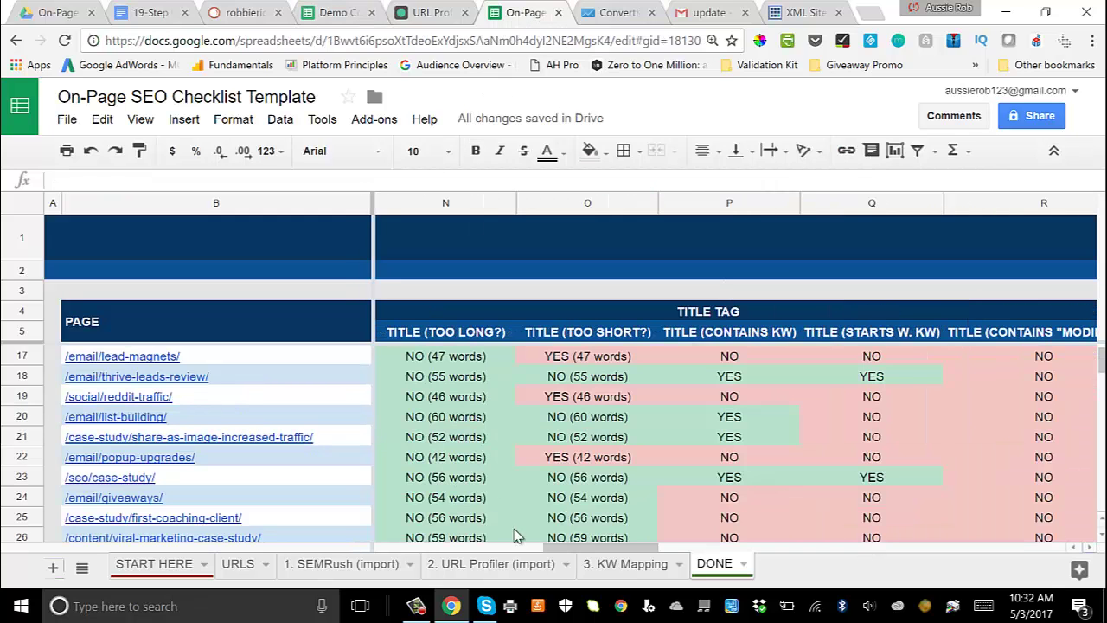
left_click_drag(612, 553, 730, 548)
left_click(156, 564)
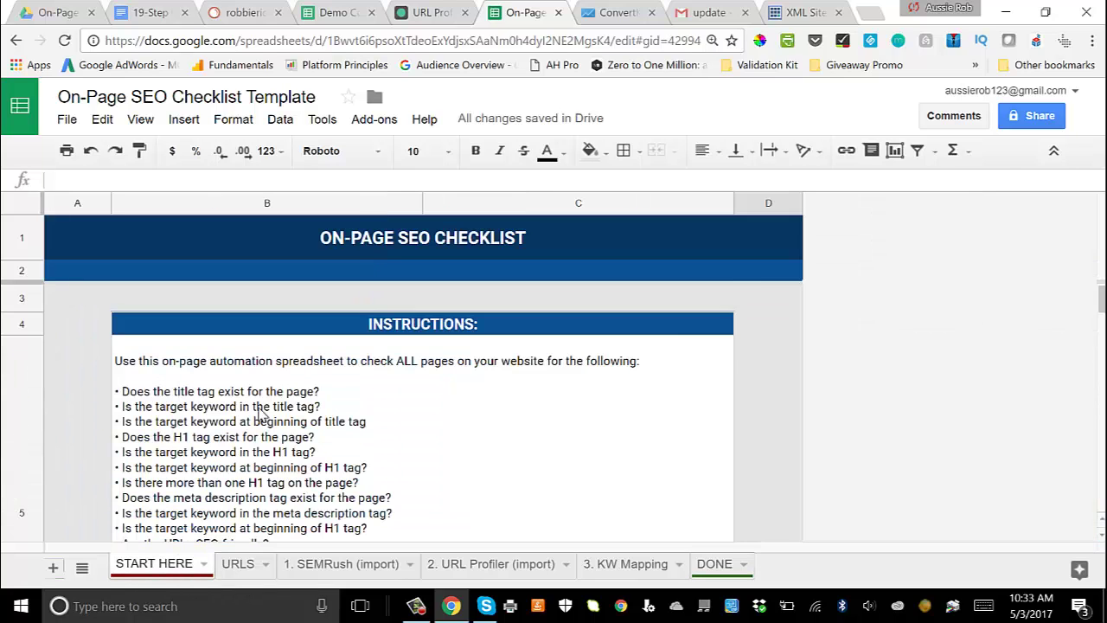
scroll(260, 381, "down", 6)
scroll(254, 347, "down", 1)
scroll(254, 347, "up", 1)
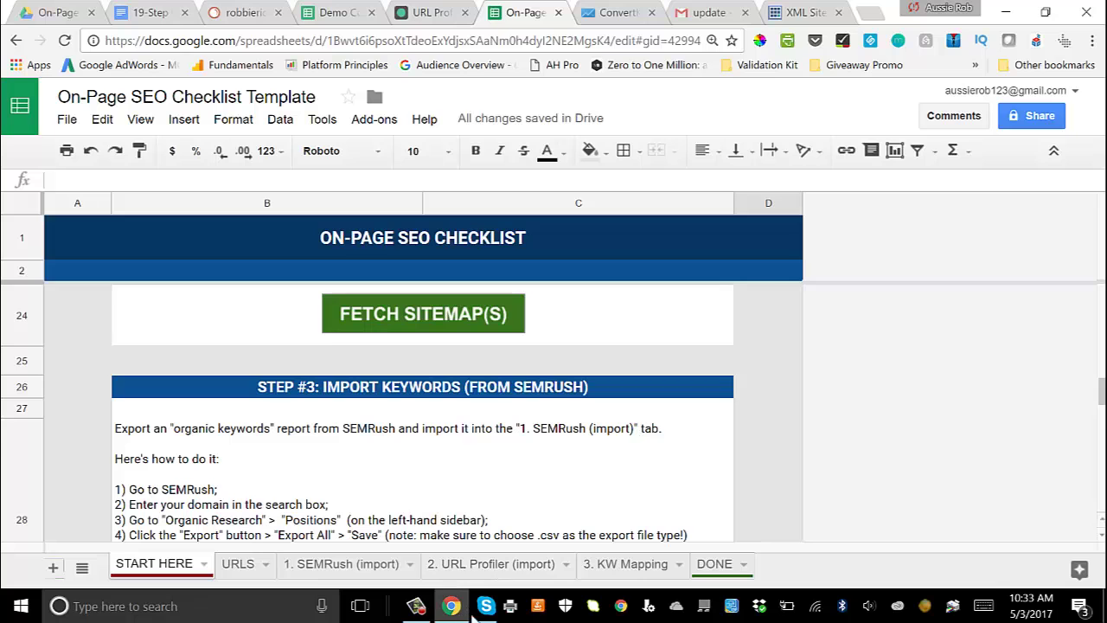
left_click(416, 605)
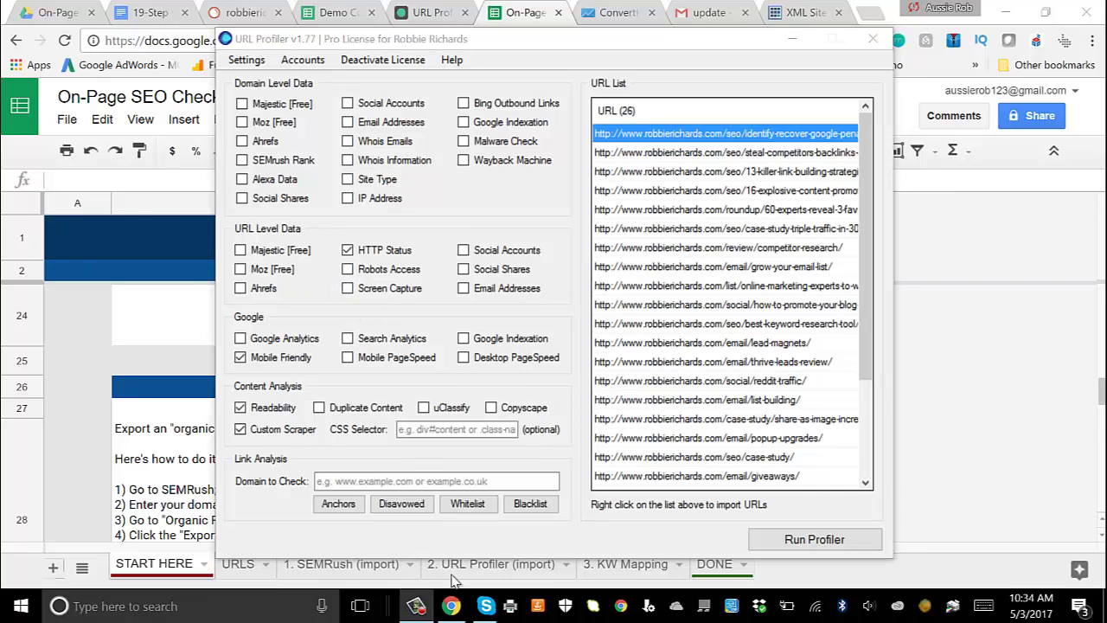
left_click(792, 39)
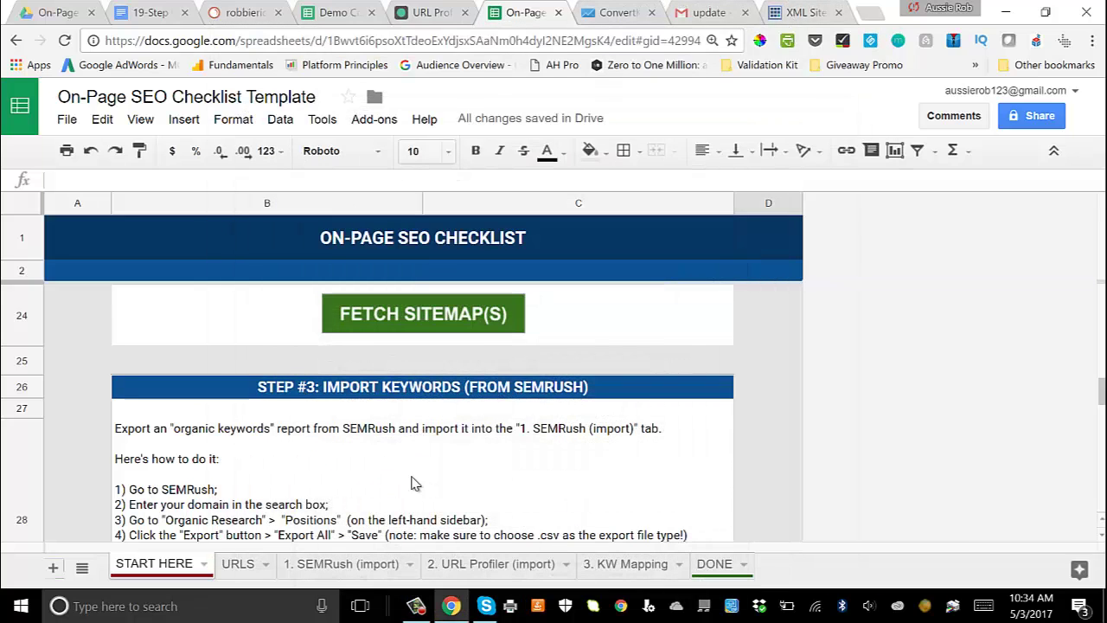
Look over the template's KW Mapping sheet and the DONE sheet's basic checks, inspecting the robots noindex formula in cell D18.
left_click(636, 564)
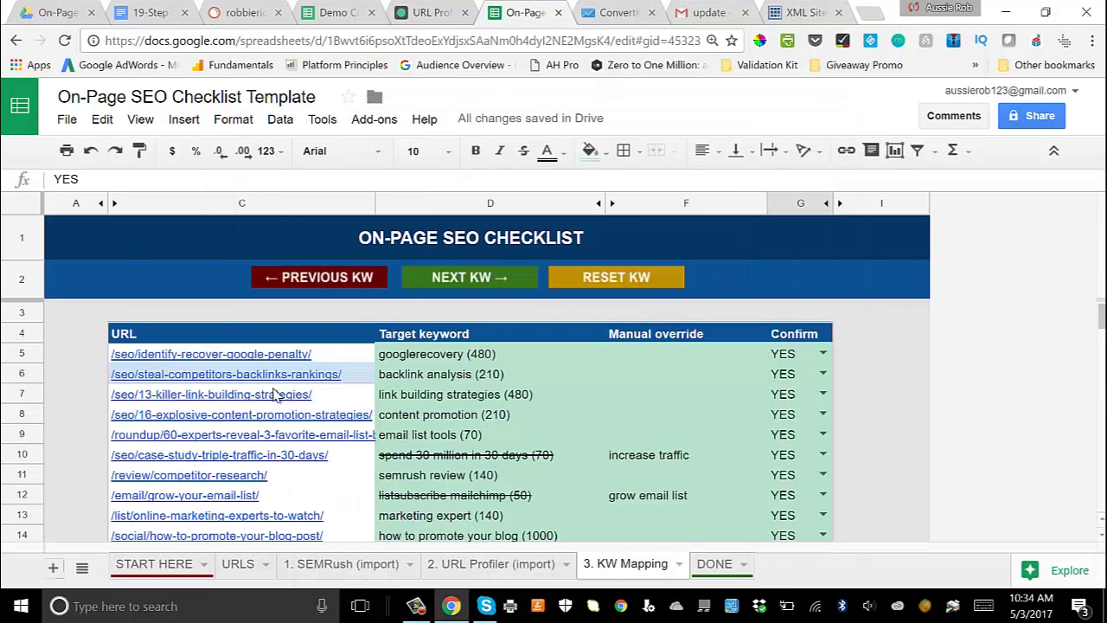
left_click(714, 564)
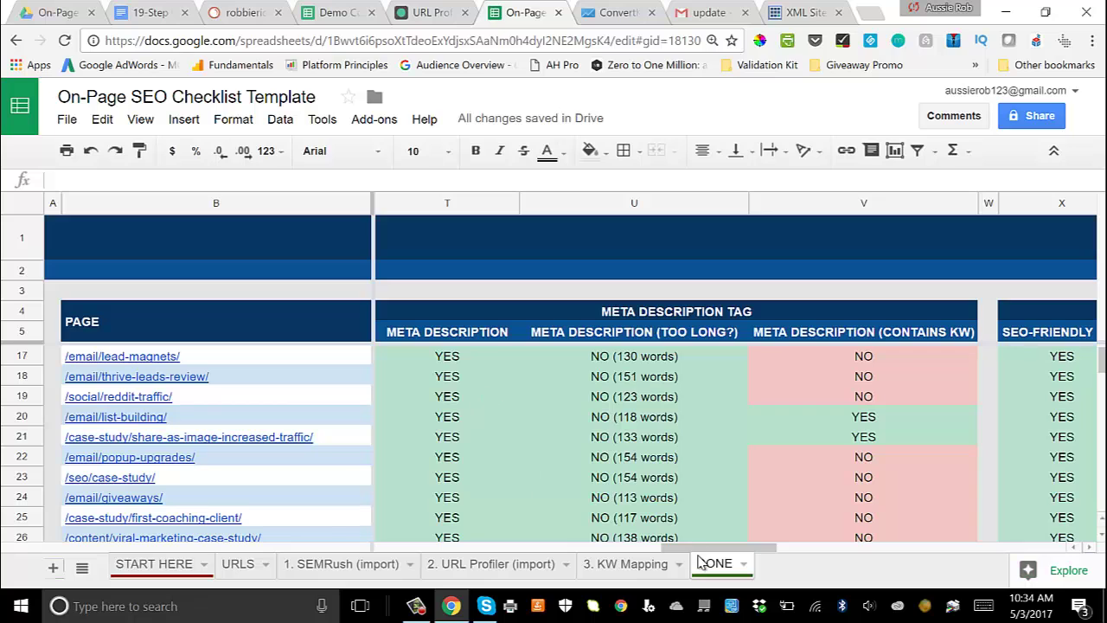
left_click_drag(700, 549, 418, 550)
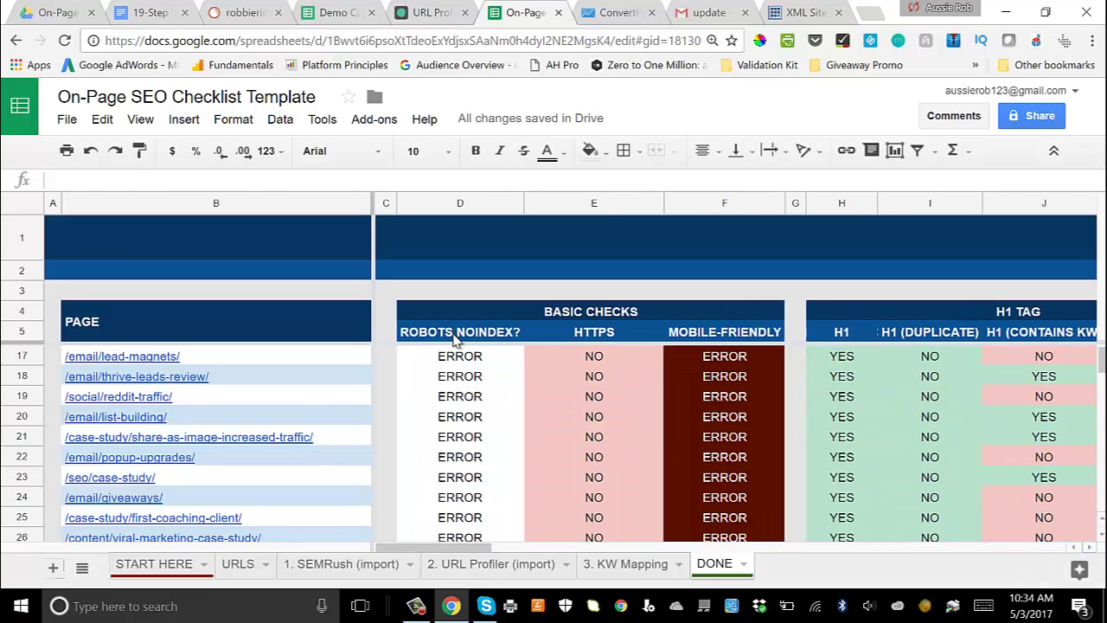
left_click(464, 377)
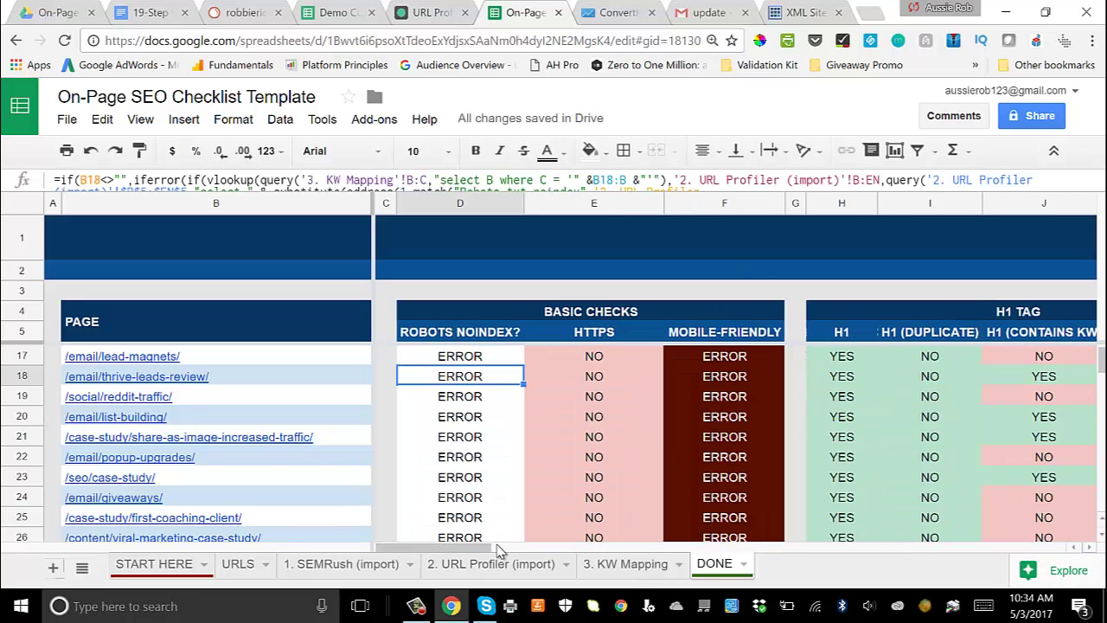
Switch to URL Profiler and enable Robots Access in the URL Level Data options.
left_click(416, 605)
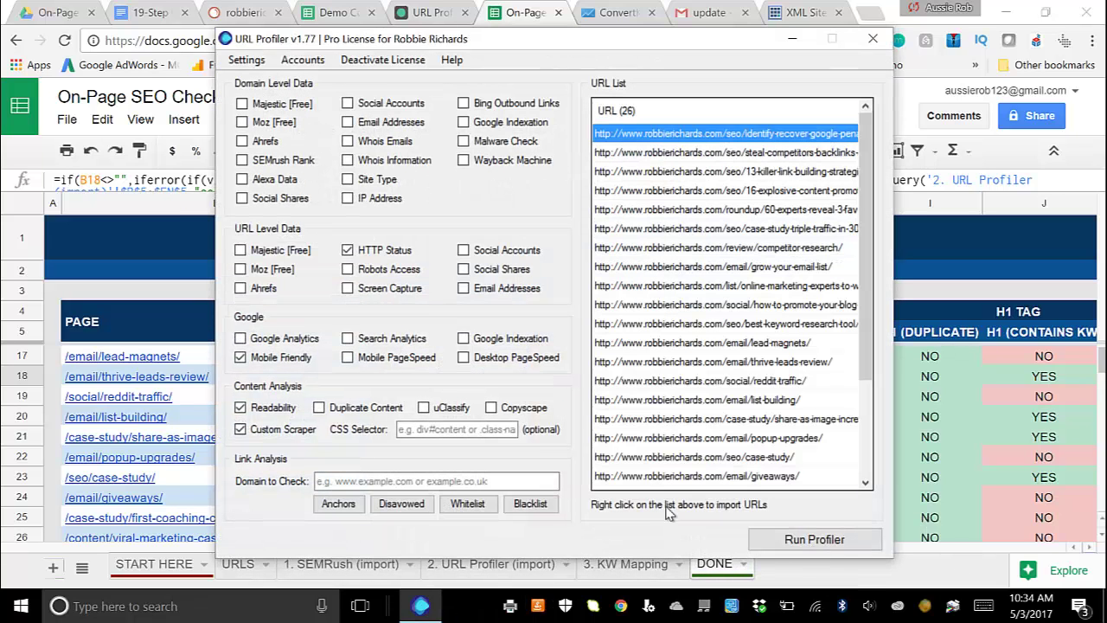
left_click(348, 270)
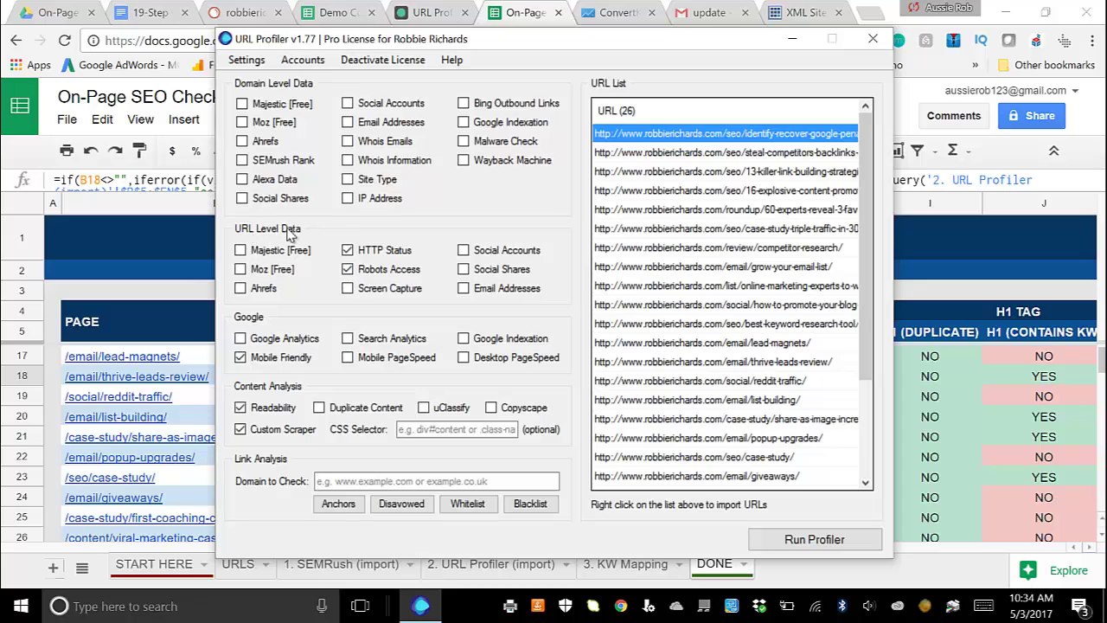